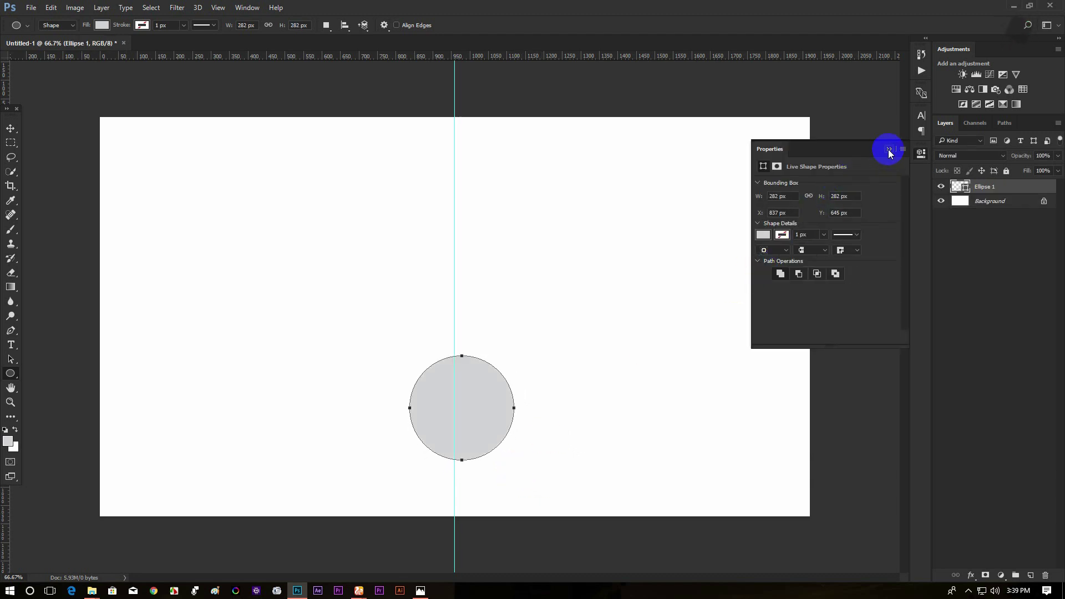
# Centre the grey circle on the vertical guide in the lower part of the canvas.
pyautogui.click(888, 149)
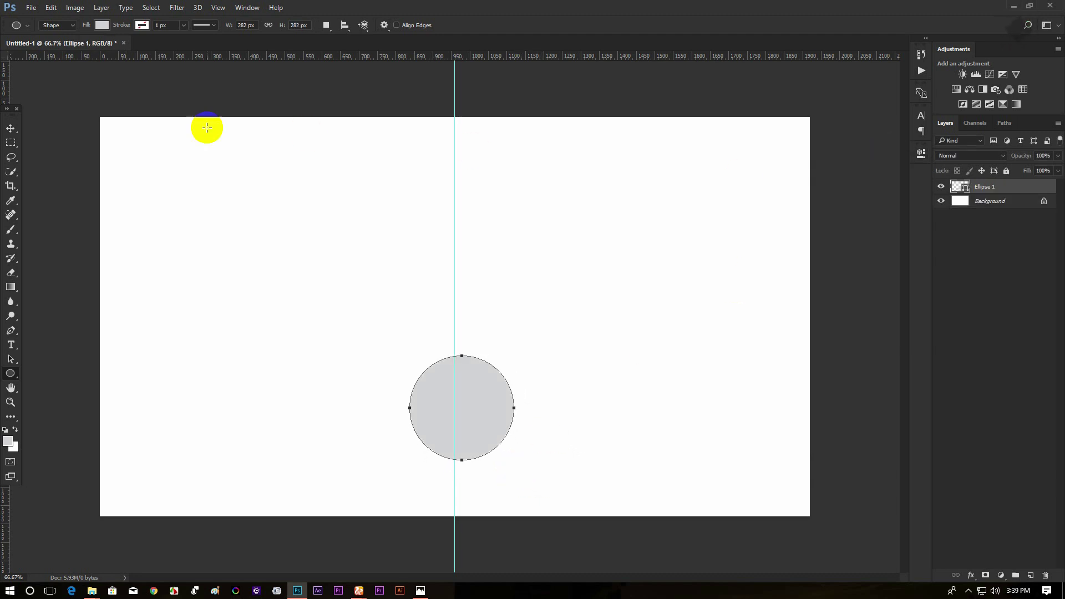
pyautogui.click(10, 129)
pyautogui.moveTo(487, 393); pyautogui.dragTo(481, 430)
# Turn on the Bevel & Emboss layer style for the circle's layer.
pyautogui.scroll(3, 470, 413)
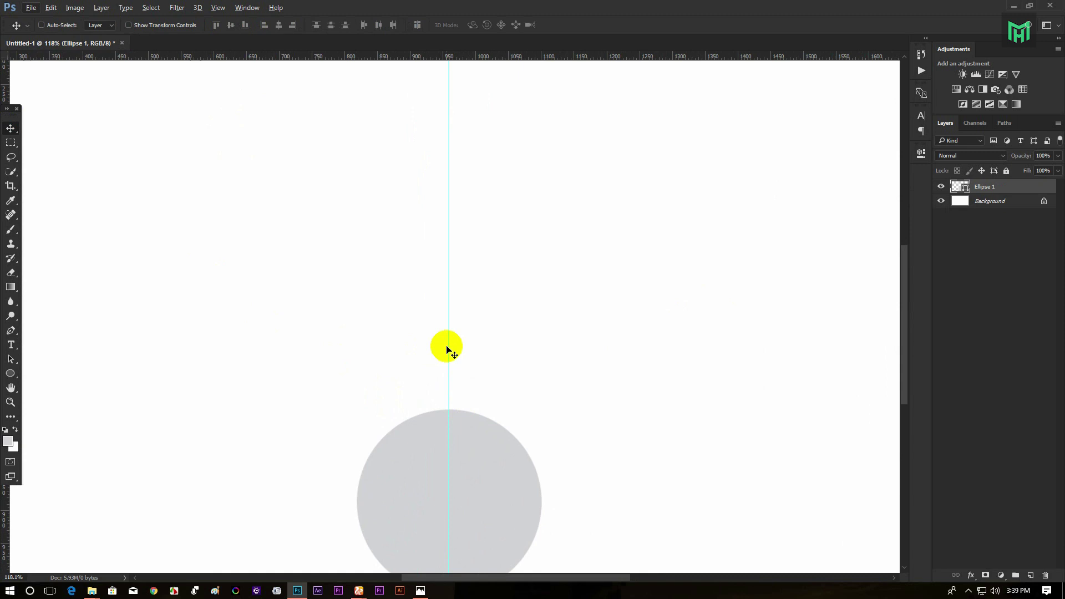
pyautogui.scroll(2, 427, 464)
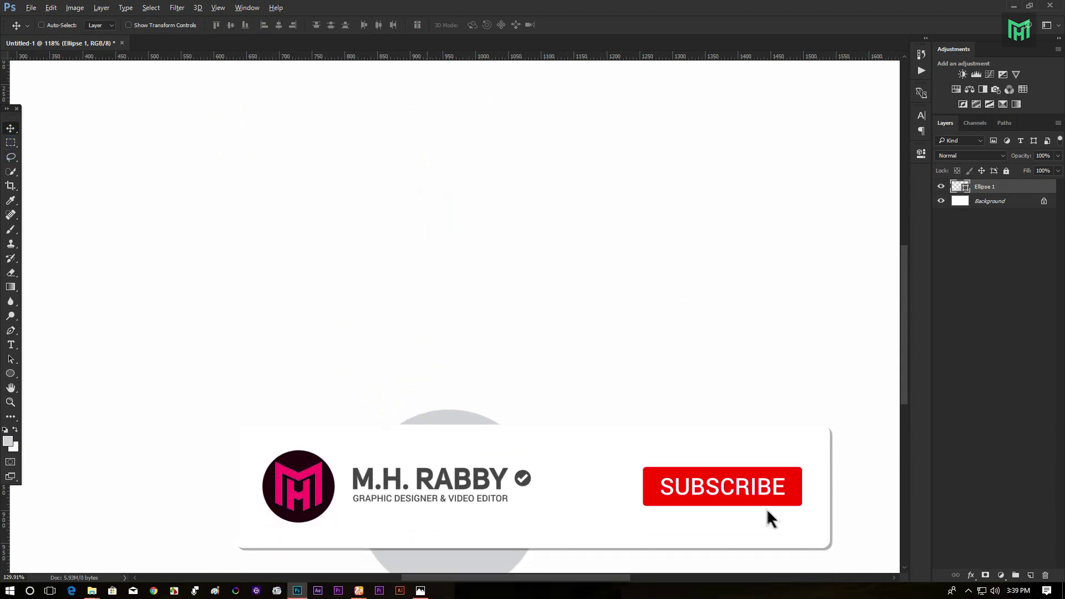
pyautogui.moveTo(480, 563); pyautogui.dragTo(464, 418)
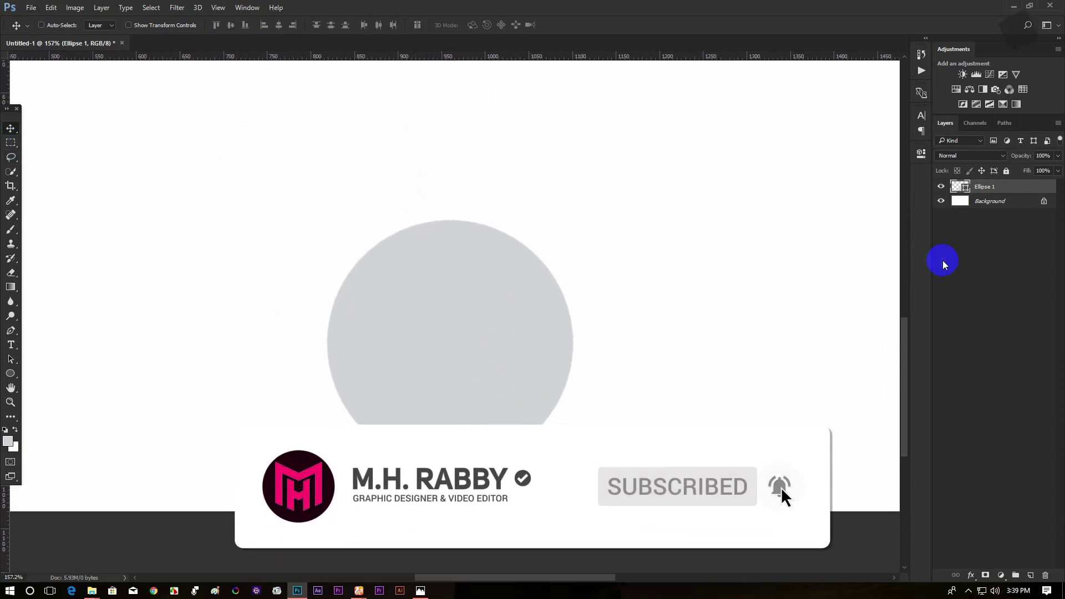
pyautogui.rightClick(990, 194)
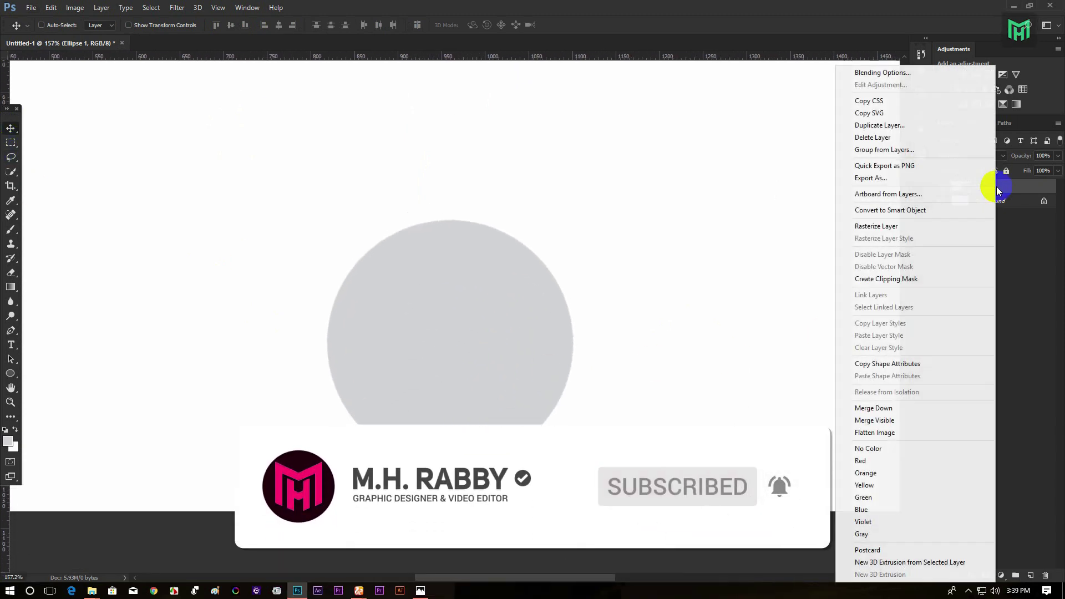
pyautogui.click(882, 75)
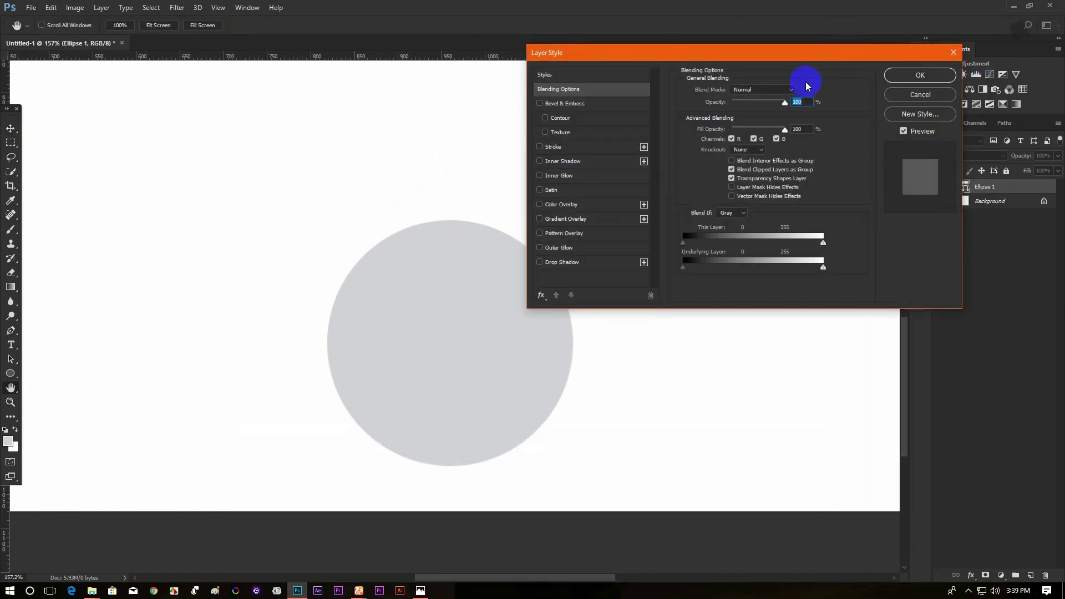
pyautogui.click(576, 107)
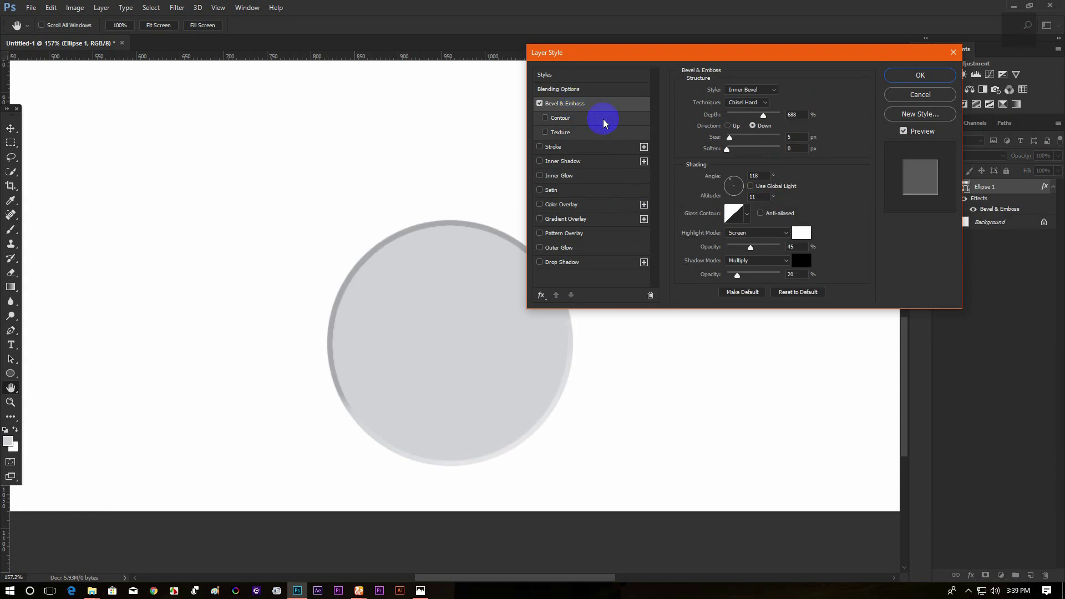
pyautogui.moveTo(691, 62); pyautogui.dragTo(716, 77)
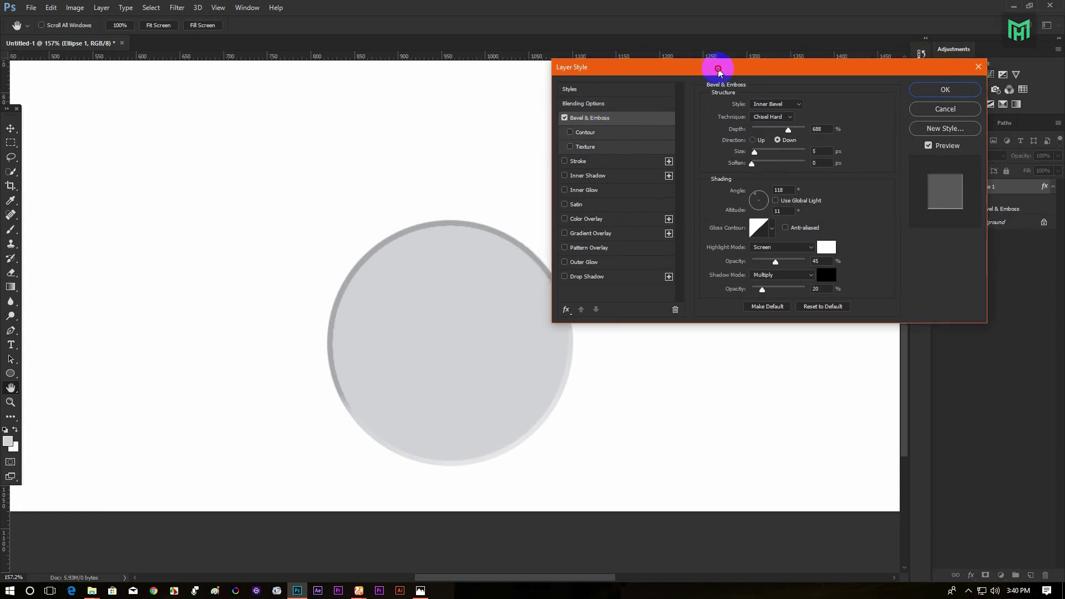
# Set the bevel to Inner Bevel, Chisel Hard, depth 1000%, size 6 px, soften 2 px, highlight opacity 54% and shadow opacity 24%.
pyautogui.click(909, 139)
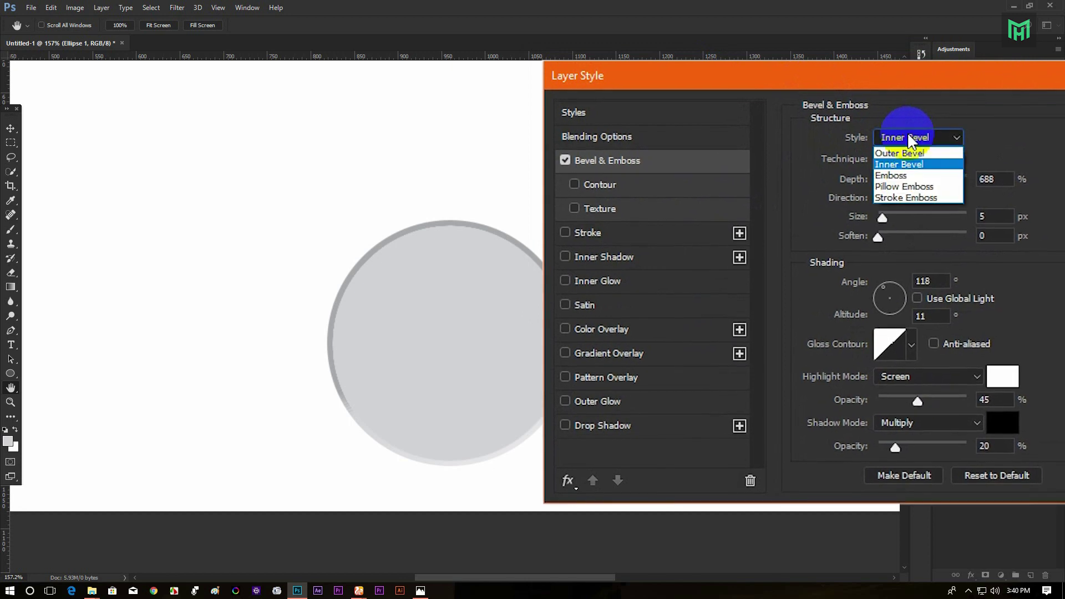
pyautogui.click(917, 165)
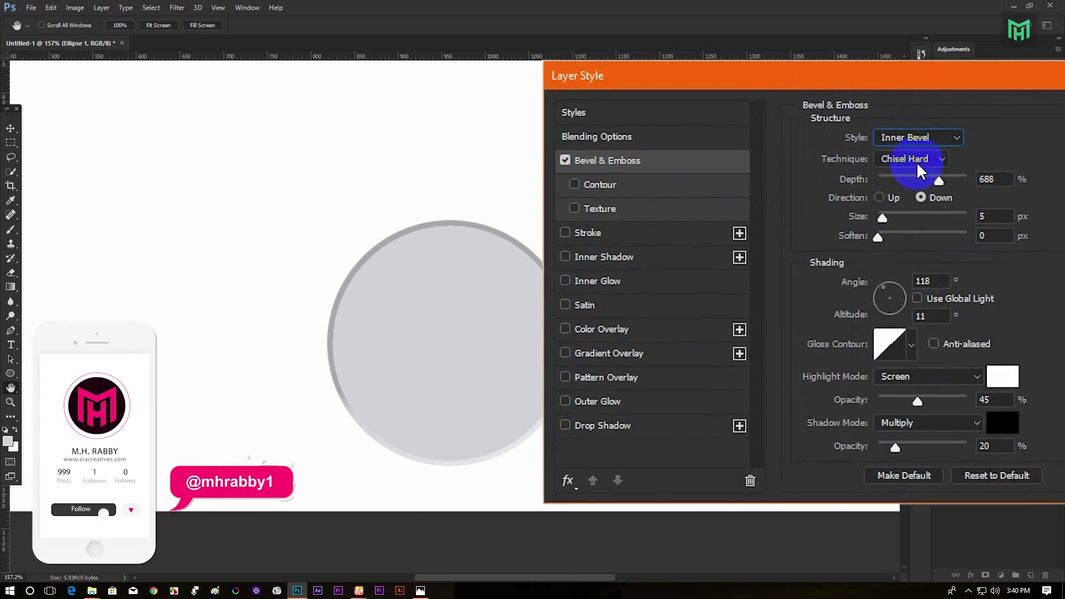
pyautogui.click(916, 161)
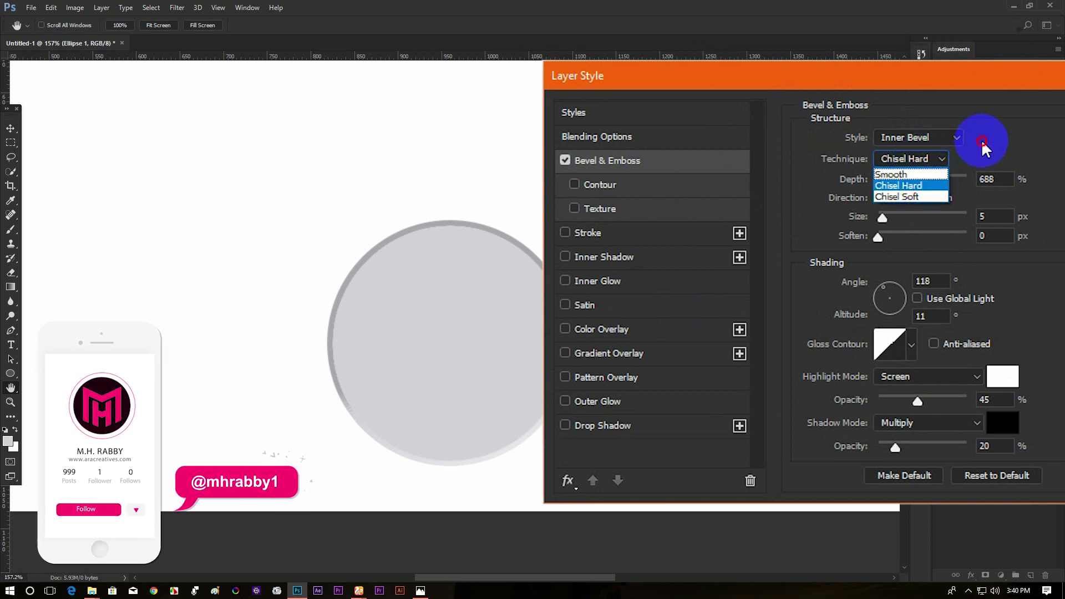
pyautogui.click(979, 177)
pyautogui.moveTo(940, 181); pyautogui.dragTo(1023, 202)
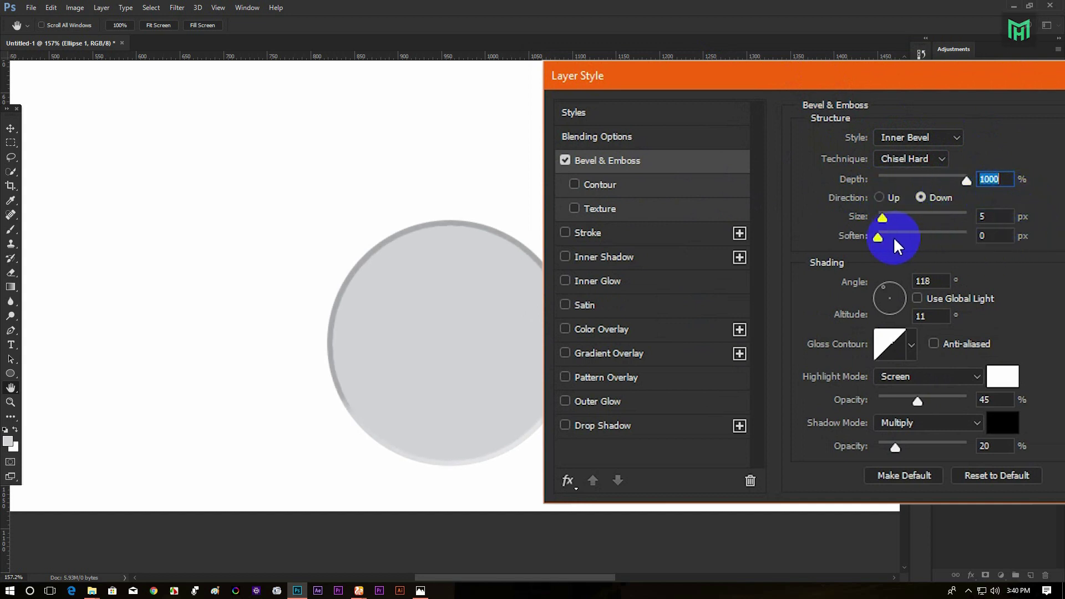
pyautogui.moveTo(880, 239); pyautogui.dragTo(886, 233)
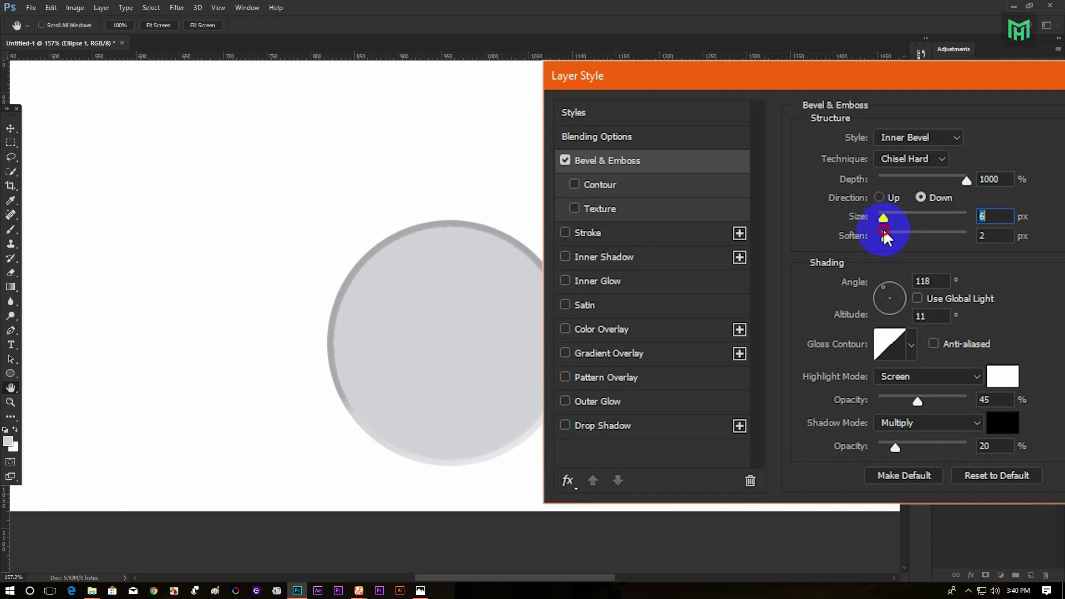
pyautogui.moveTo(882, 229); pyautogui.dragTo(886, 228)
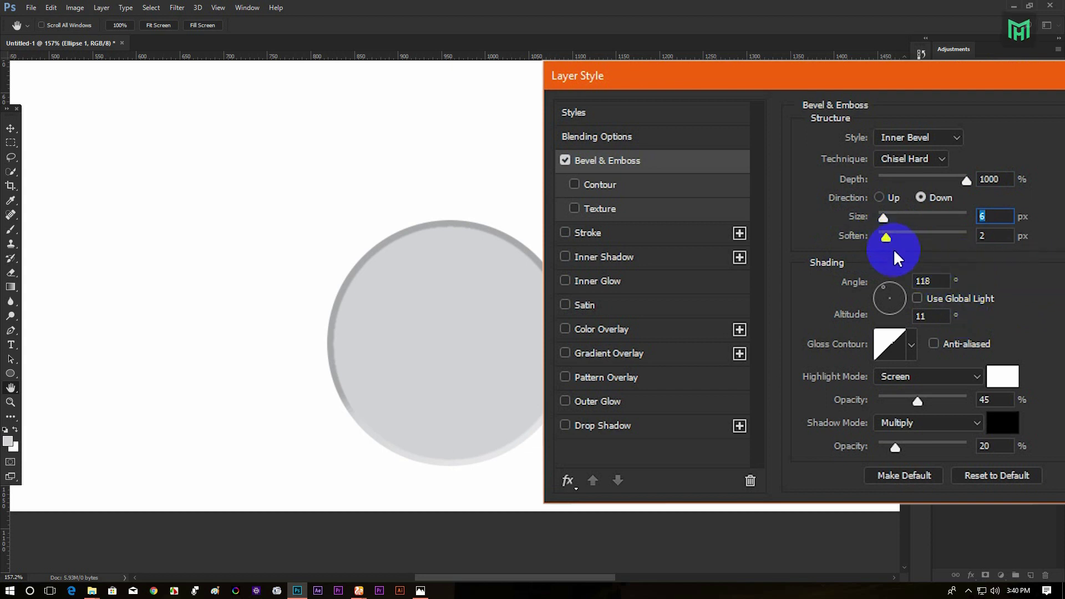
pyautogui.moveTo(918, 402)
pyautogui.mouseDown()
pyautogui.moveTo(894, 407)
pyautogui.moveTo(926, 407)
pyautogui.mouseUp()
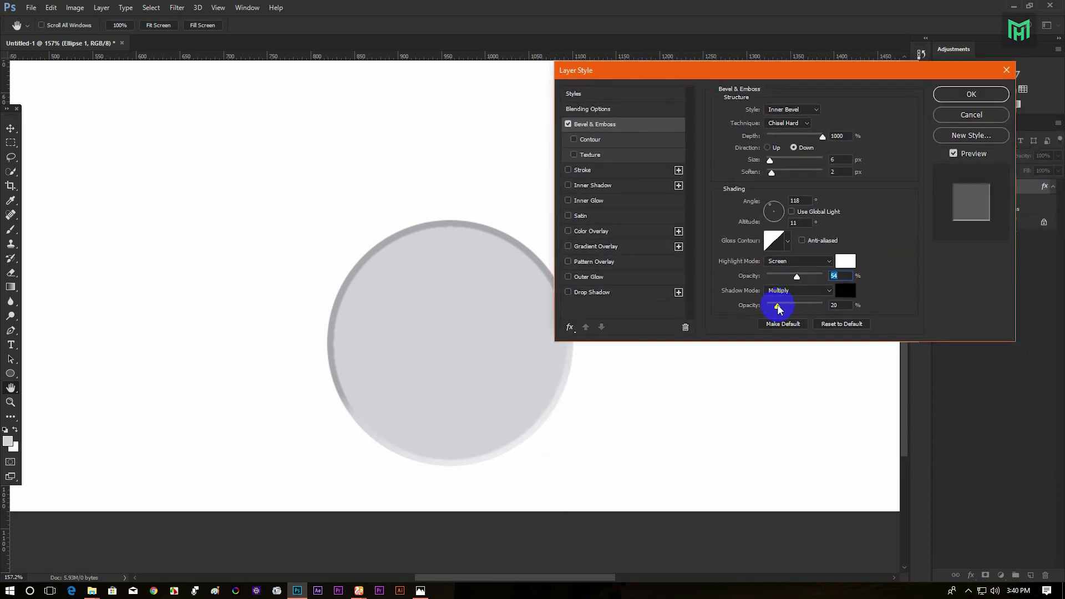
pyautogui.moveTo(768, 295); pyautogui.dragTo(773, 294)
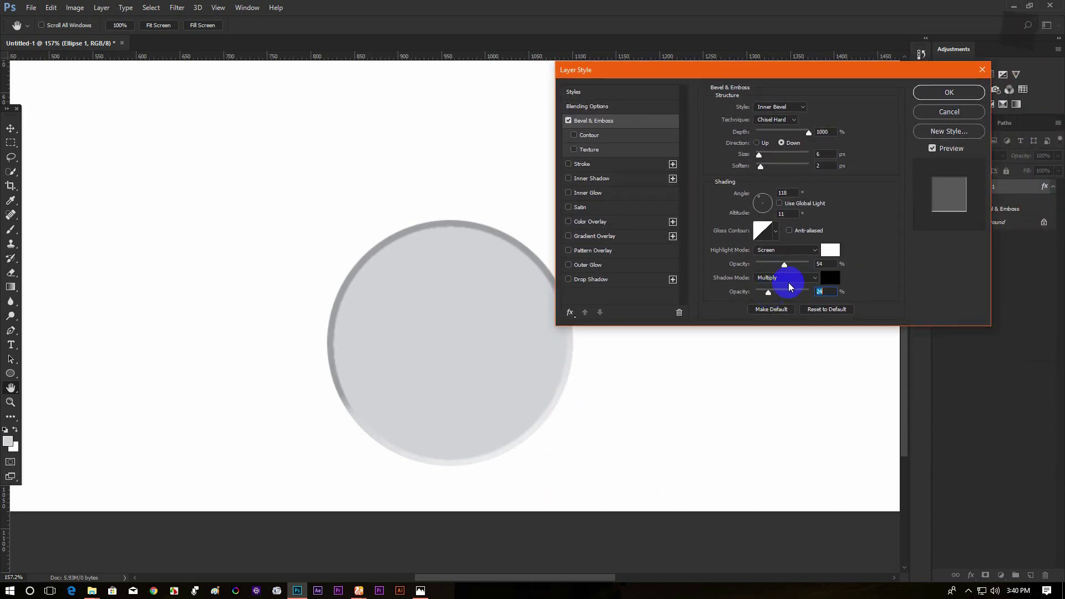
# Add a Gradient Overlay and set its stop at 17% to the Alizarin red #e74c3c copied from the Flat UI palette web page.
pyautogui.click(608, 237)
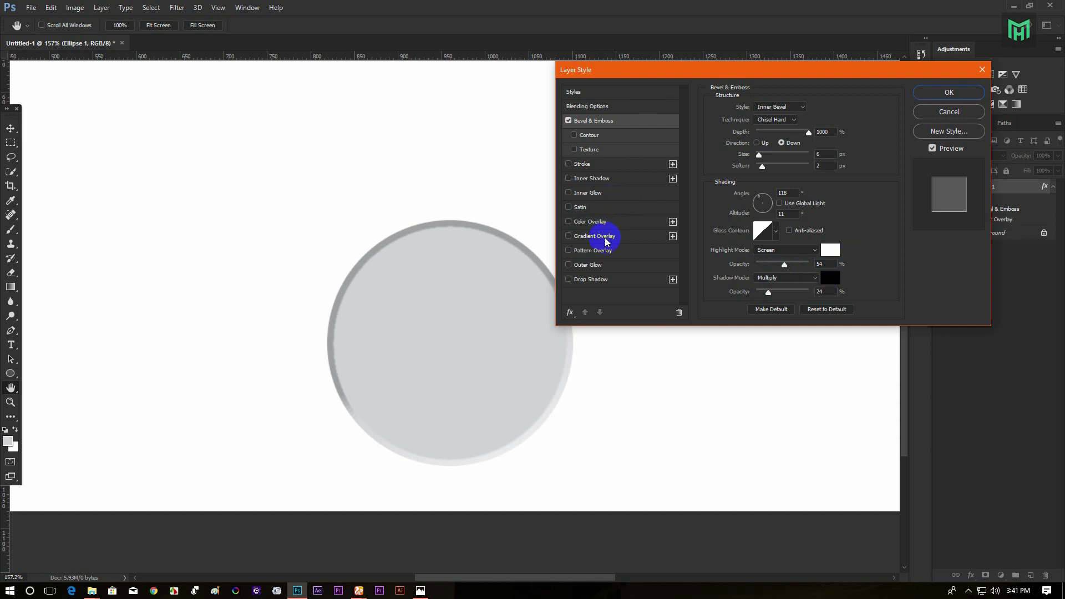
pyautogui.click(606, 240)
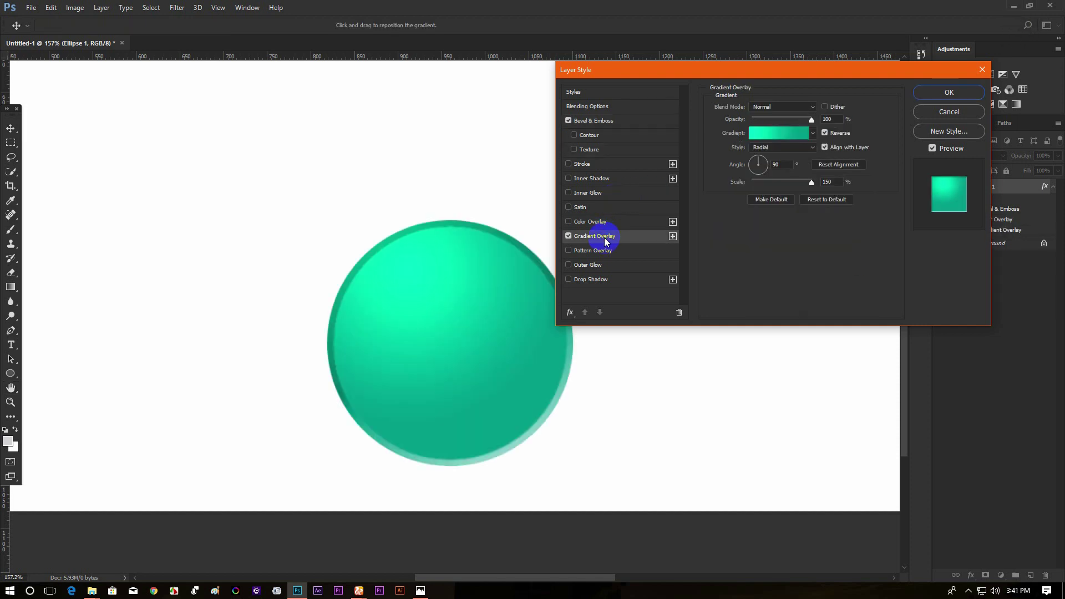
pyautogui.click(780, 139)
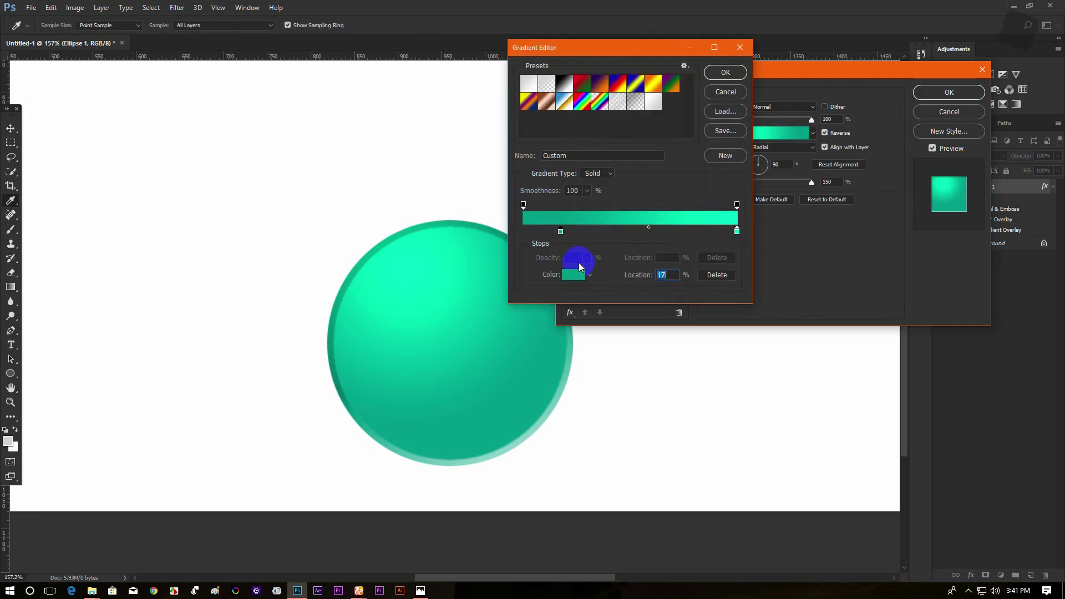
pyautogui.click(577, 276)
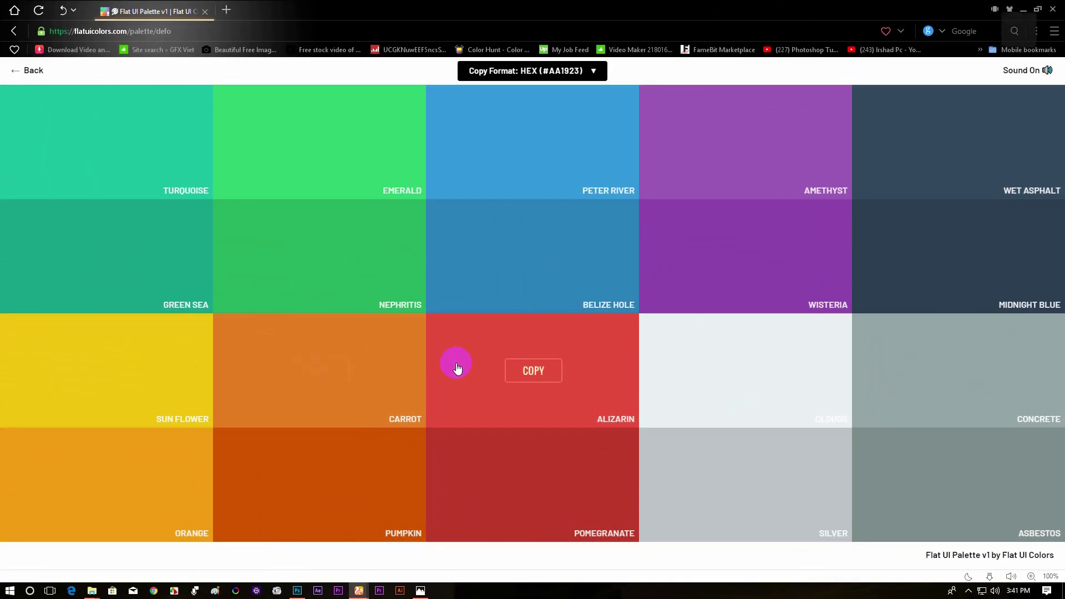
pyautogui.click(533, 371)
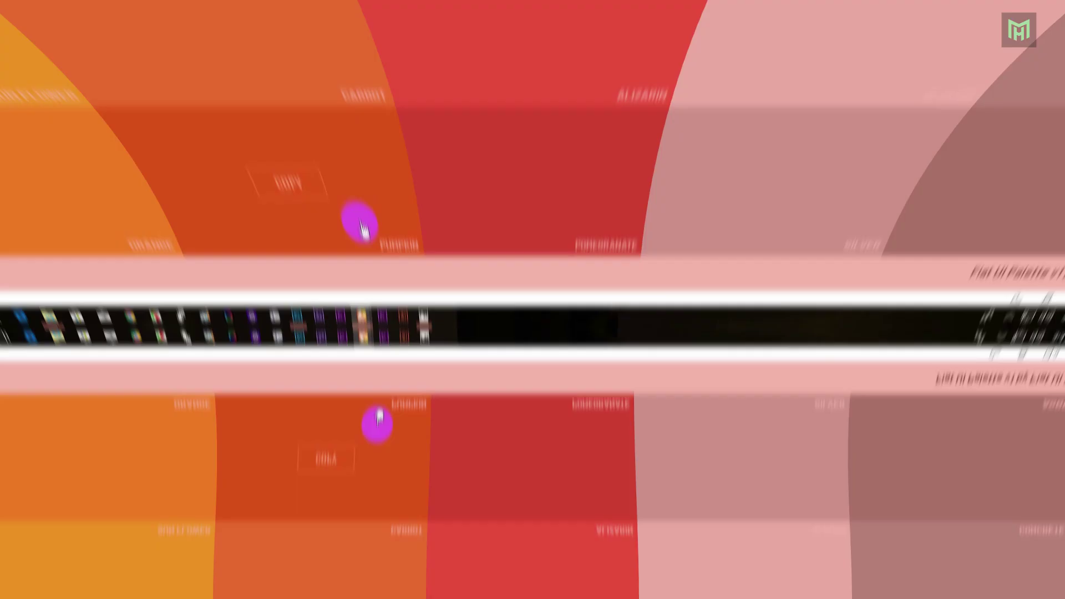
pyautogui.click(839, 325)
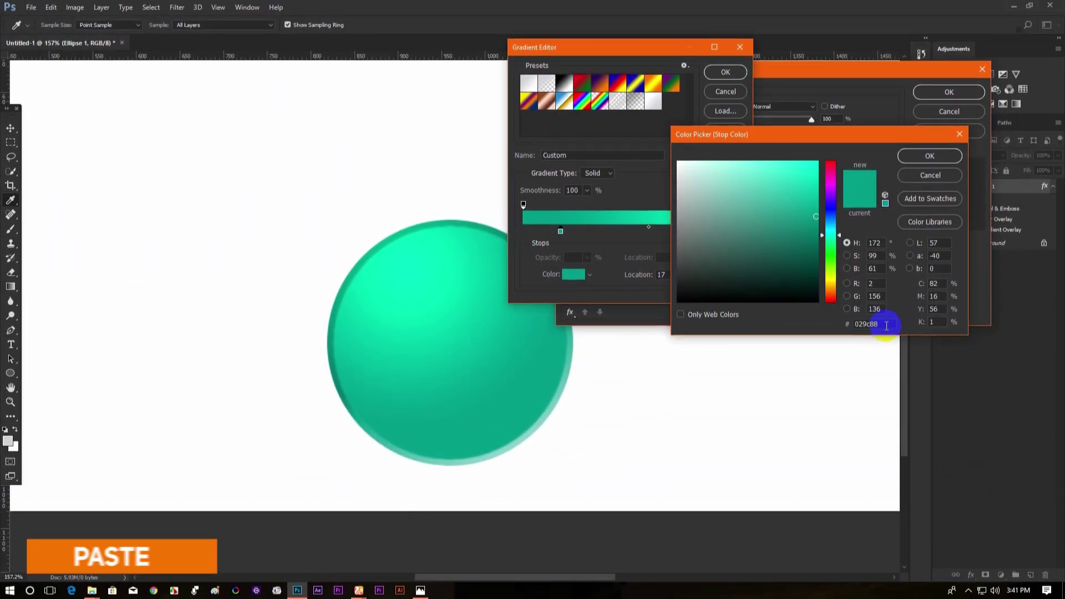
pyautogui.write('#e74c3c')
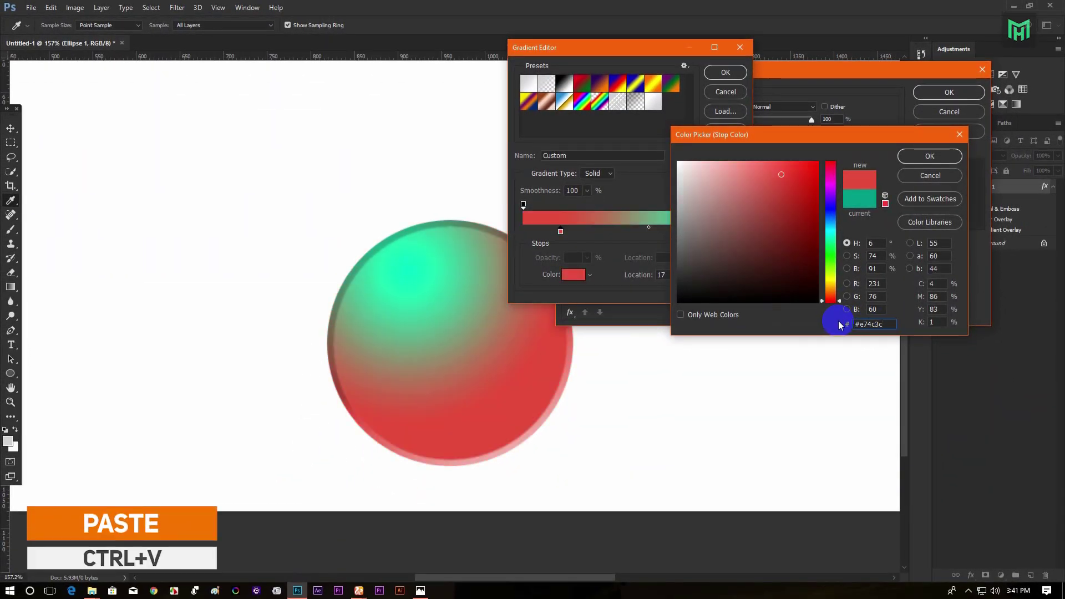
pyautogui.click(916, 161)
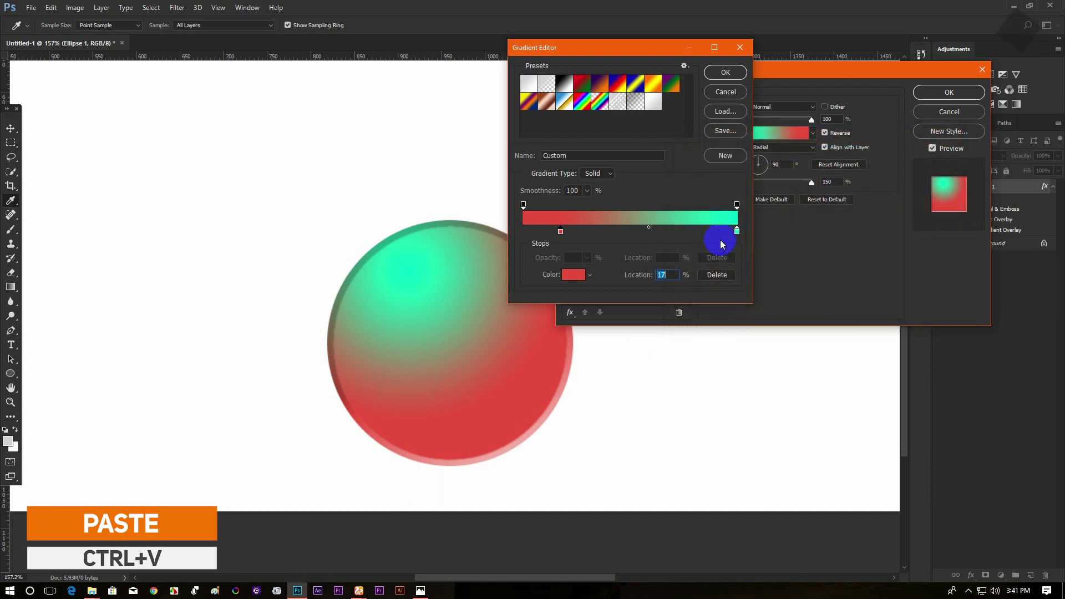
# Set the gradient stop at 100% to the light pink #ffb7b0 and apply the layer style to the circle.
pyautogui.click(737, 232)
pyautogui.click(574, 275)
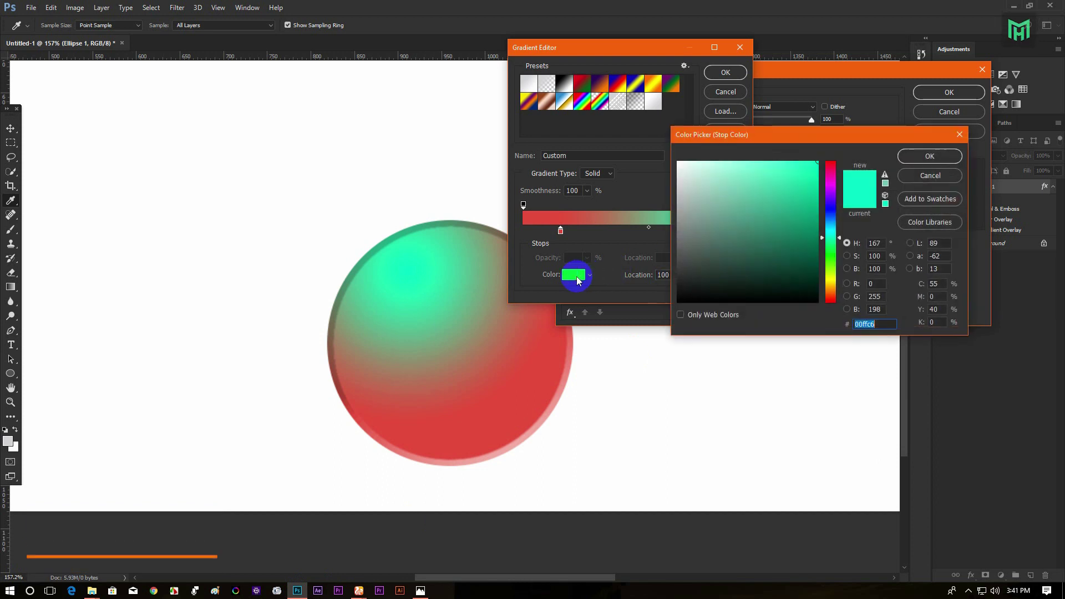
pyautogui.write('#e74c3c')
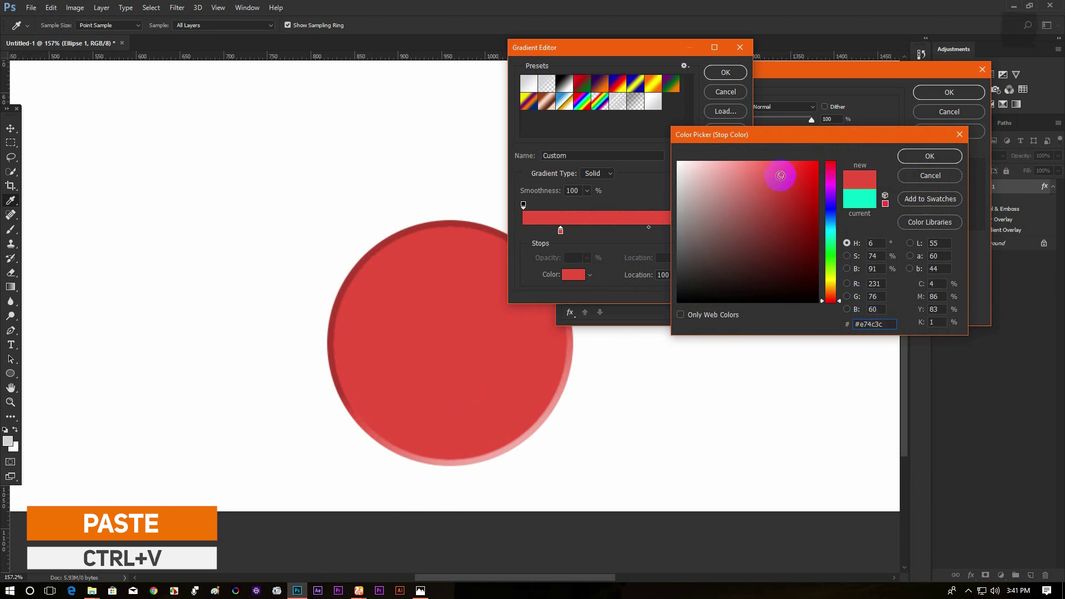
pyautogui.moveTo(780, 175); pyautogui.dragTo(728, 152)
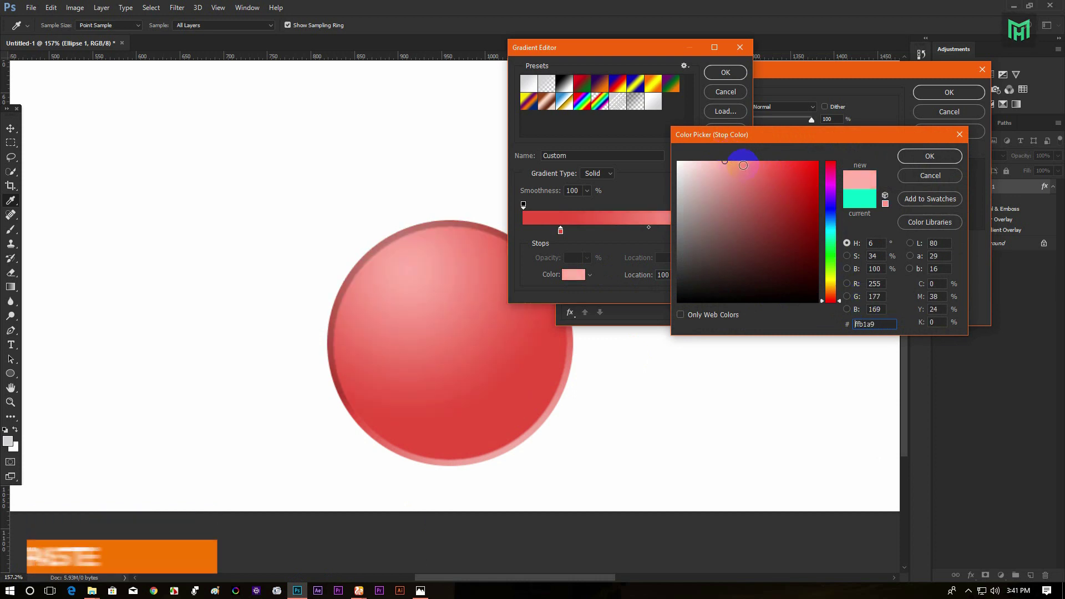
pyautogui.click(722, 159)
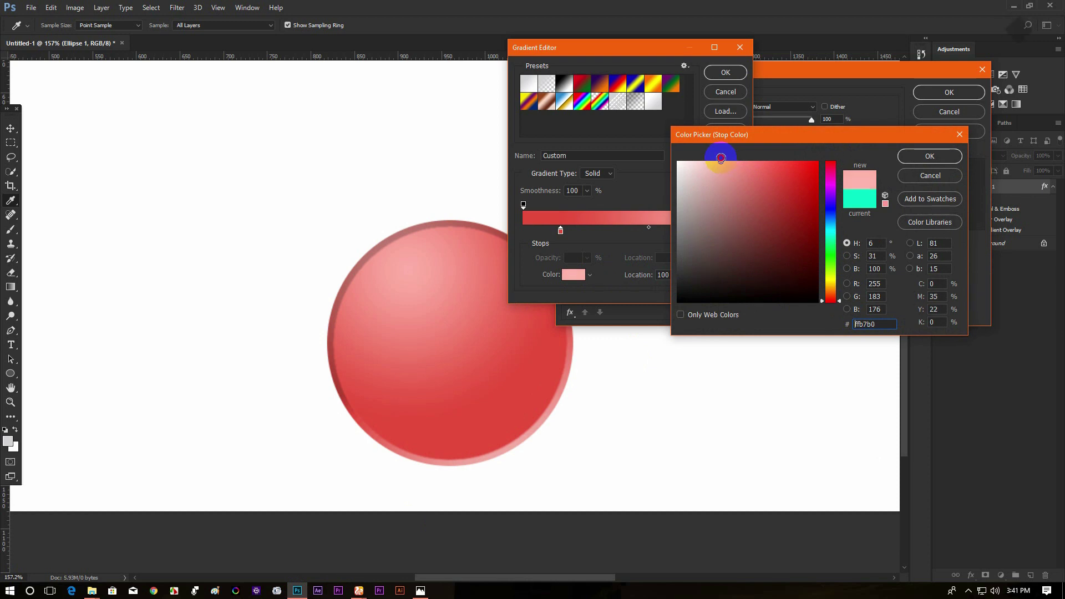
pyautogui.click(929, 155)
pyautogui.click(725, 73)
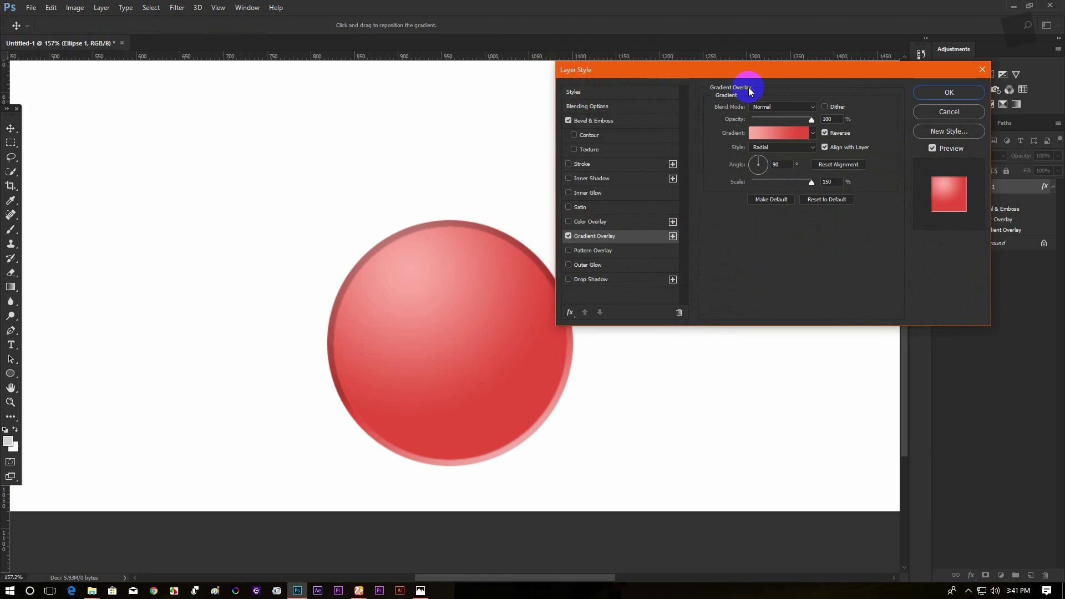
pyautogui.click(923, 93)
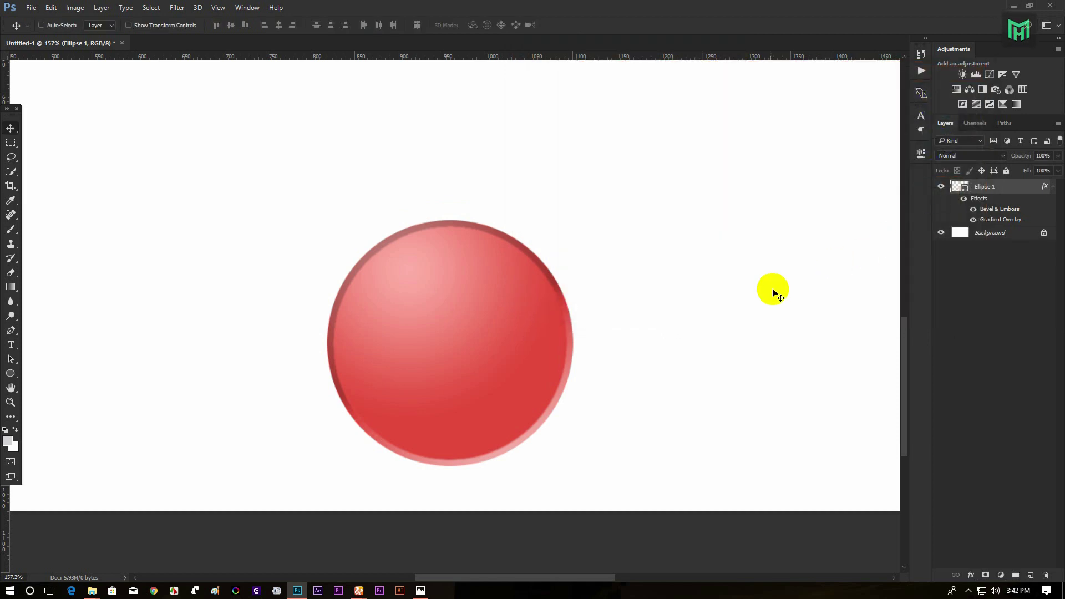
# Rename the circle's layer as Shape 1.
pyautogui.scroll(-5, 511, 315)
pyautogui.click(980, 190)
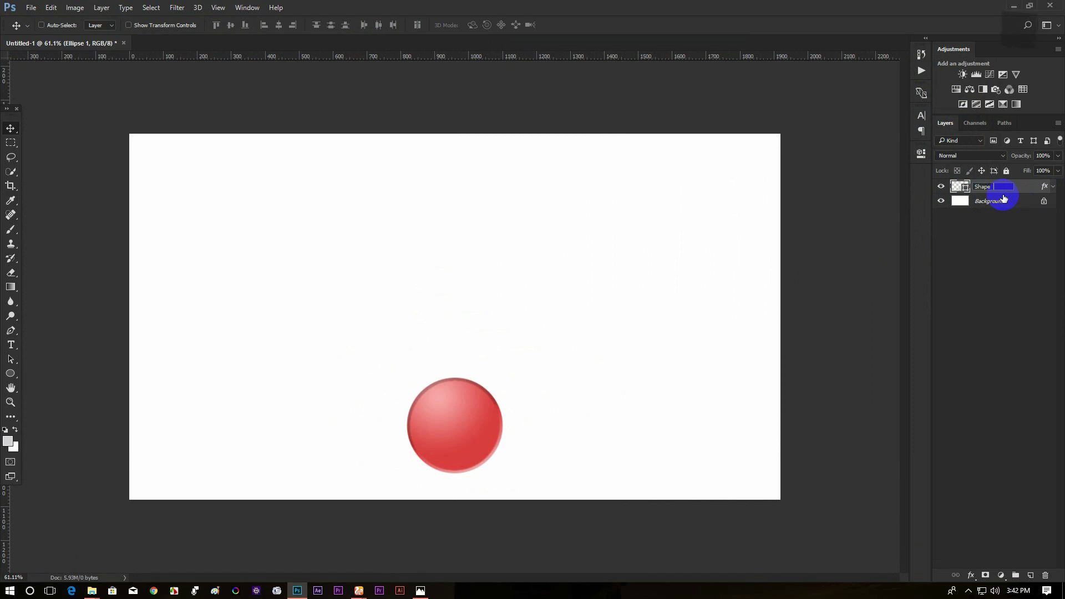
# Duplicate the red circle, scale the copy down, and spread seven small copies in an arc around and above the large circle.
pyautogui.moveTo(474, 397); pyautogui.dragTo(358, 274)
pyautogui.hotkey('ctrl', 't')
pyautogui.click(490, 25)
pyautogui.moveTo(358, 274); pyautogui.dragTo(328, 201)
pyautogui.moveTo(329, 200); pyautogui.dragTo(449, 176)
pyautogui.moveTo(449, 177); pyautogui.dragTo(677, 314)
pyautogui.moveTo(677, 314); pyautogui.dragTo(587, 369)
# Draw a vertical rectangle line about 3 px wide and 601 px high from the topmost small circle into the large circle.
pyautogui.scroll(3, 564, 299)
pyautogui.press('u')
pyautogui.moveTo(418, 161); pyautogui.dragTo(420, 433)
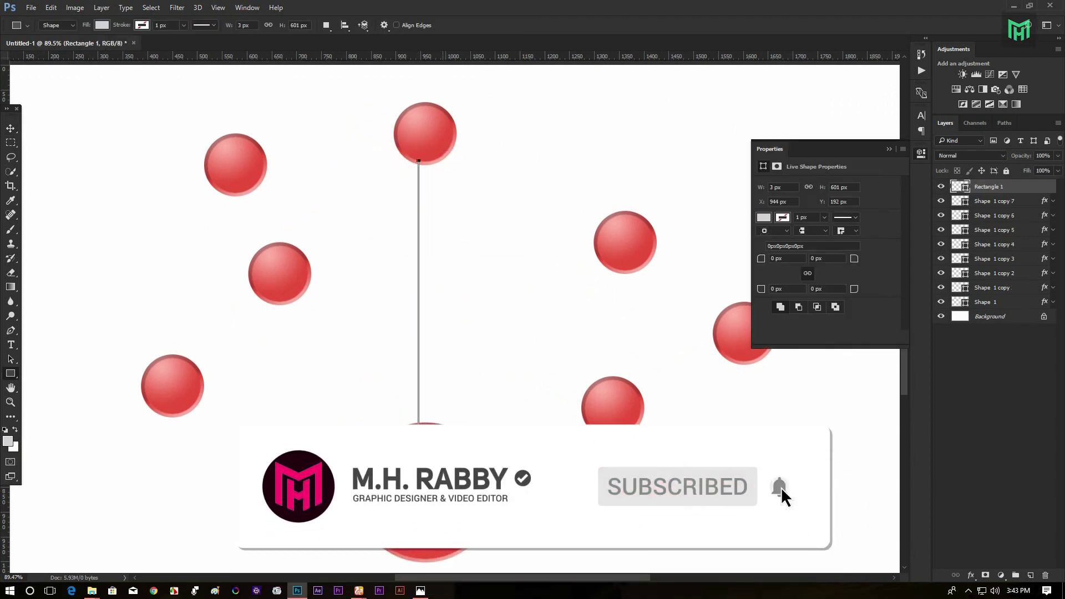
pyautogui.click(888, 149)
# Change the connecting line's fill colour to the grey #9a9a9a.
pyautogui.doubleClick(949, 188)
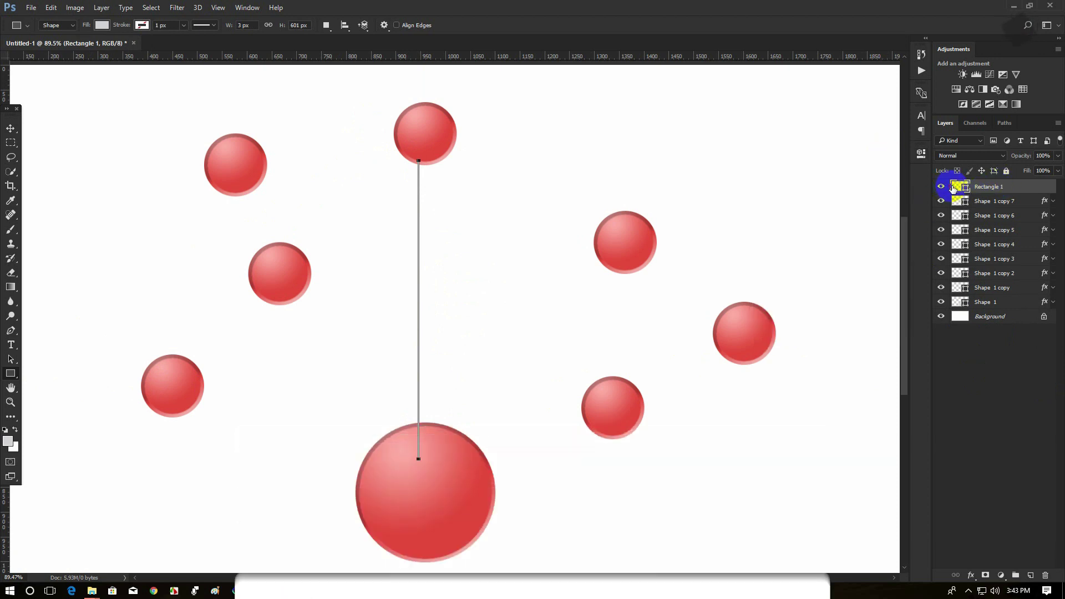
pyautogui.moveTo(751, 193)
pyautogui.mouseDown()
pyautogui.moveTo(708, 175)
pyautogui.moveTo(668, 216)
pyautogui.mouseUp()
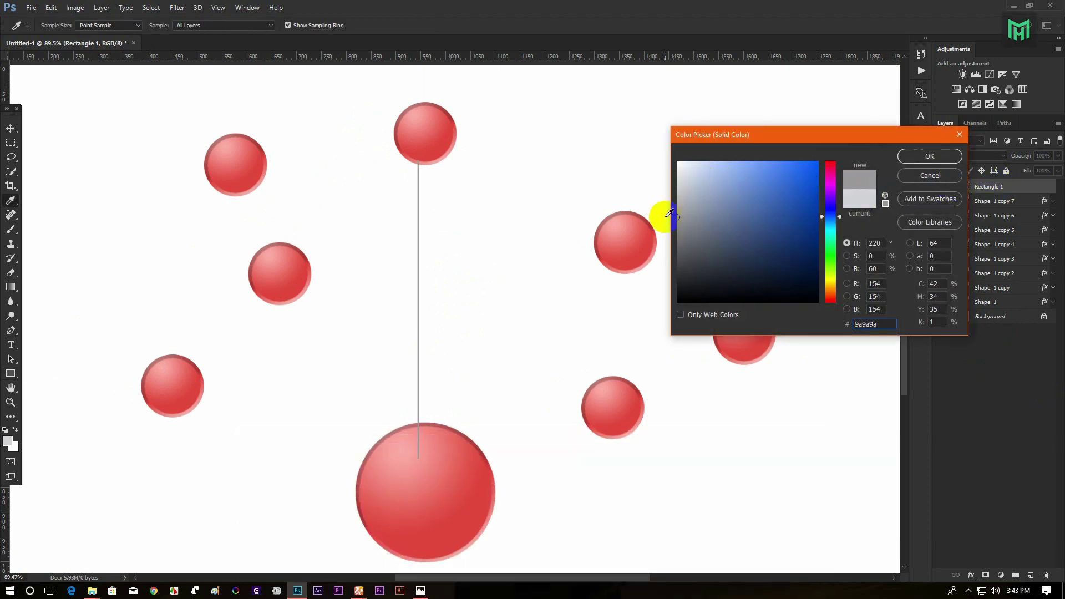
pyautogui.click(918, 158)
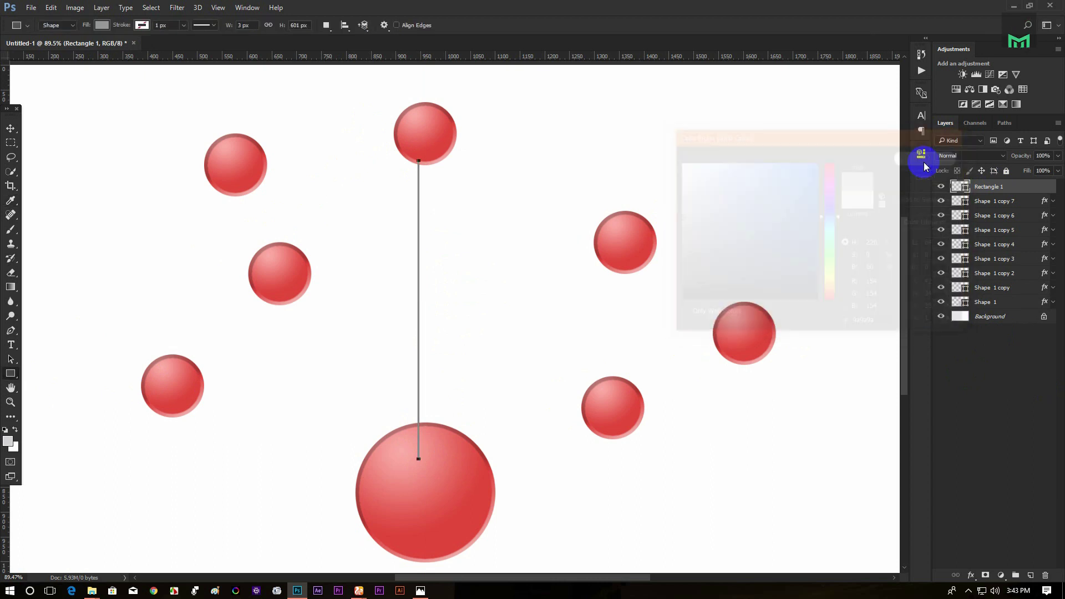
# Move the connecting line's layer below all the circle layers and centre the line horizontally on the canvas.
pyautogui.moveTo(990, 191); pyautogui.dragTo(992, 307)
pyautogui.click(1021, 421)
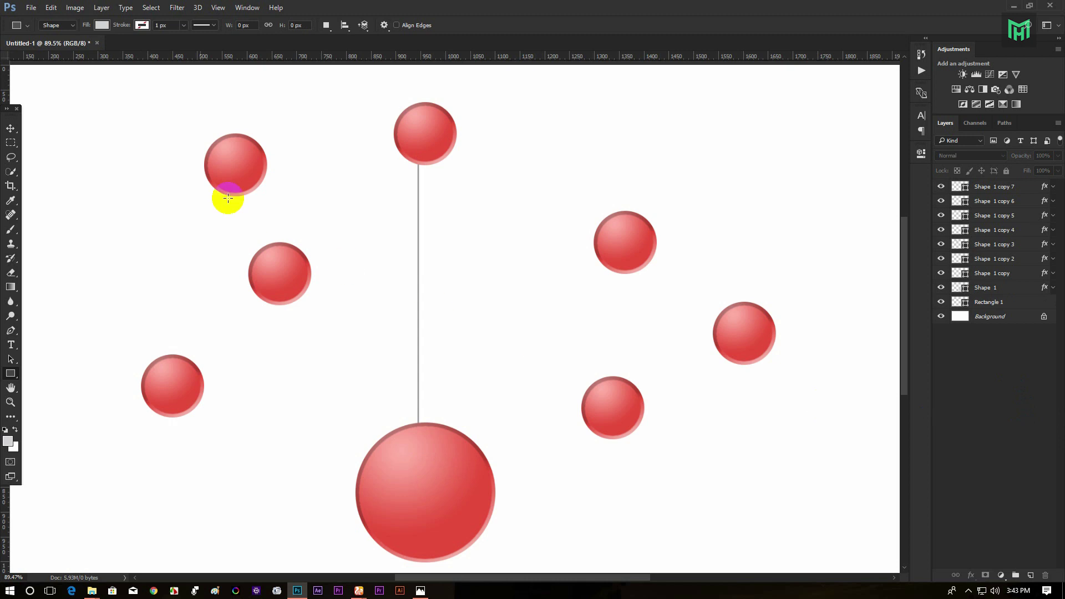
pyautogui.click(9, 129)
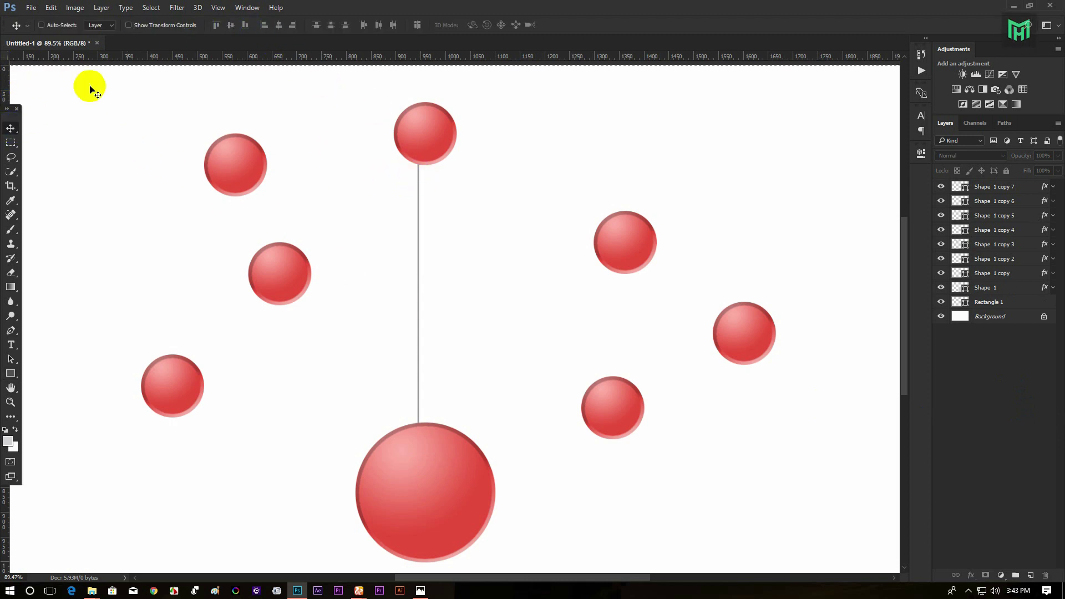
pyautogui.click(992, 301)
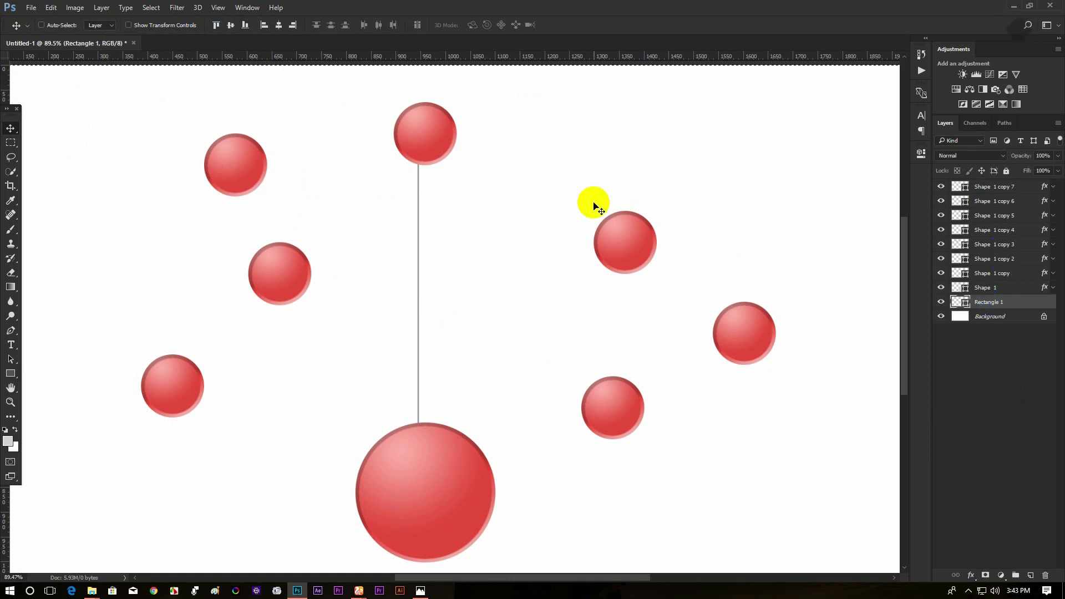
pyautogui.click(278, 25)
pyautogui.press('ctrl')
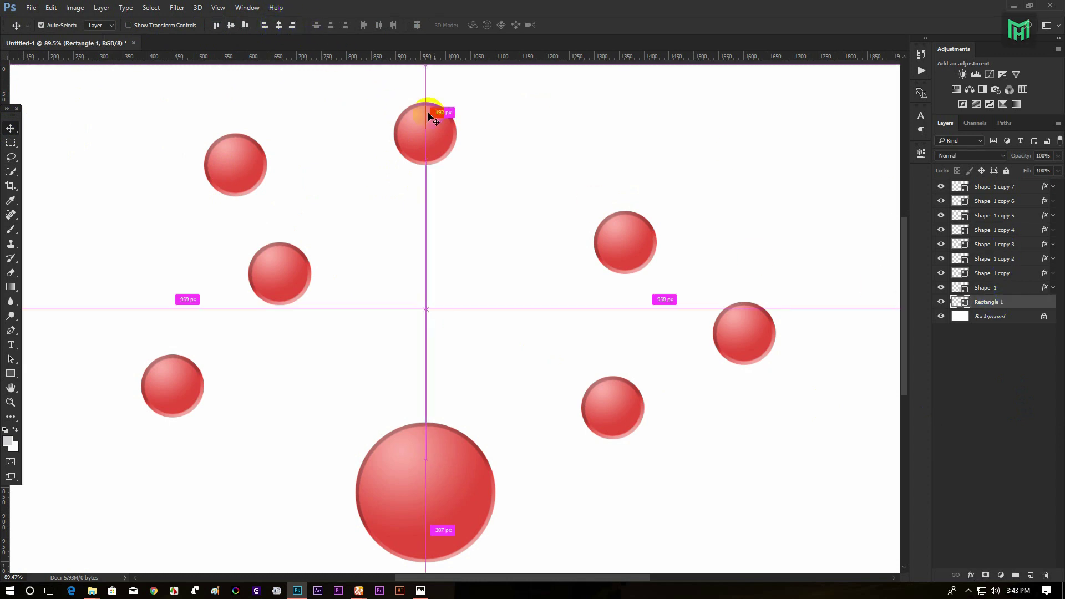
# Draw a grey circle about 27 px in diameter on the connecting line, just below the topmost small circle.
pyautogui.scroll(-5, 475, 232)
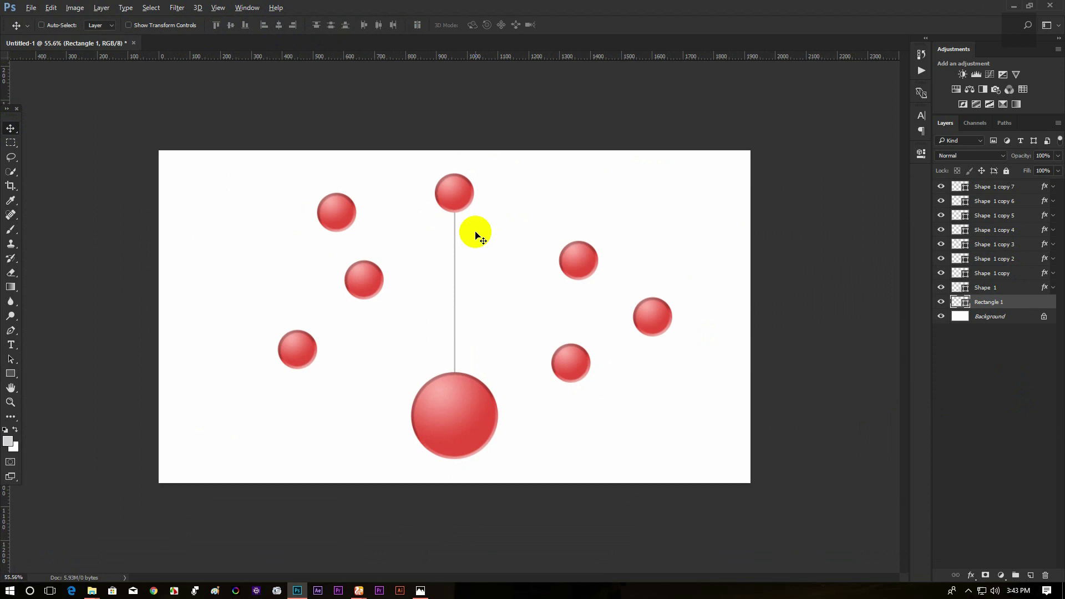
pyautogui.scroll(4, 474, 231)
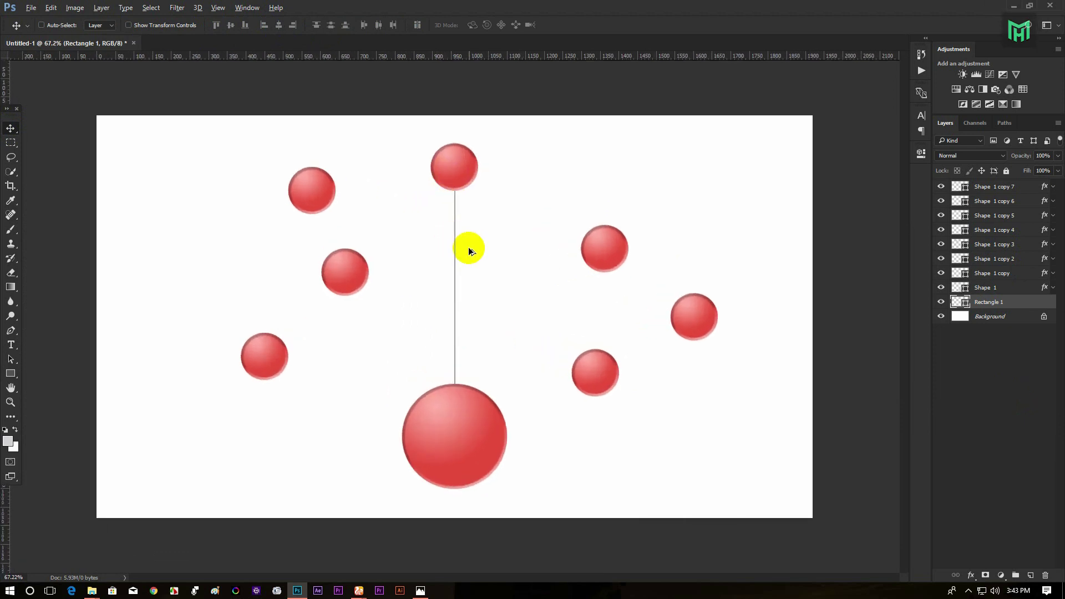
pyautogui.scroll(7, 442, 183)
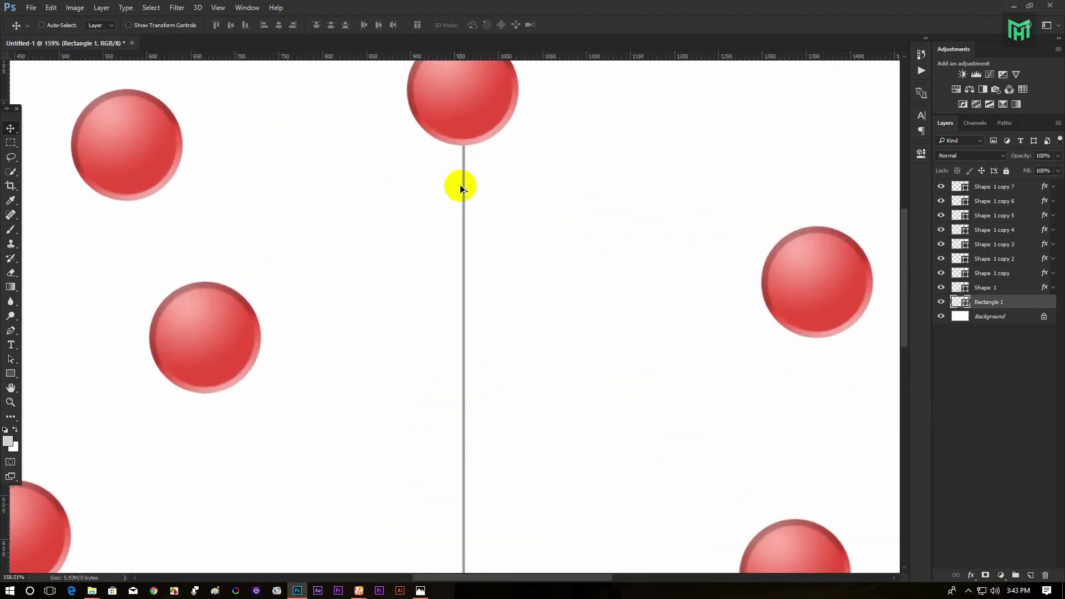
pyautogui.scroll(2, 483, 194)
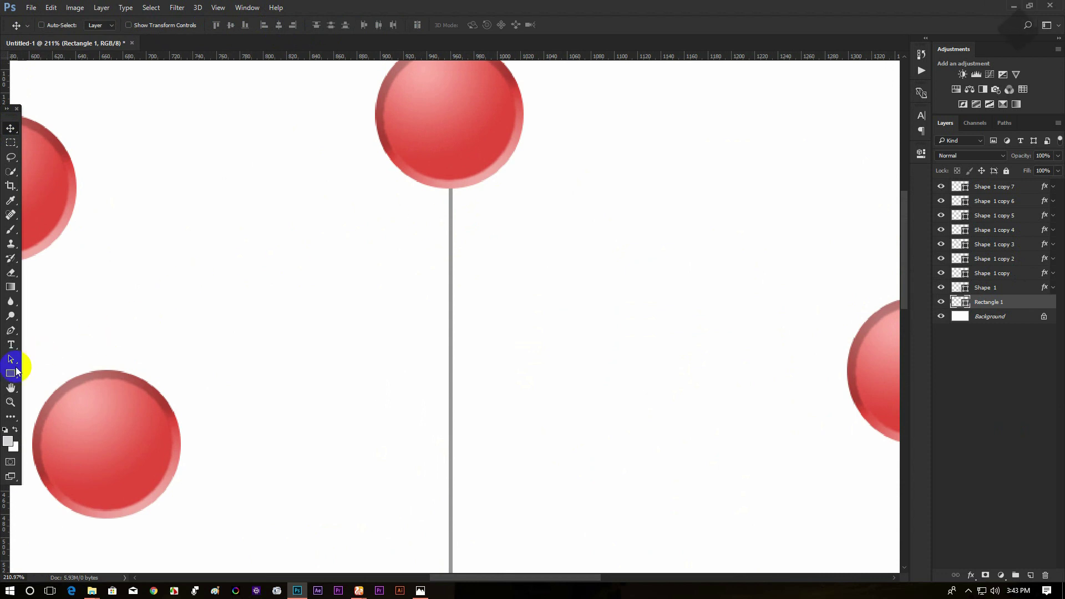
pyautogui.click(10, 374)
pyautogui.click(39, 394)
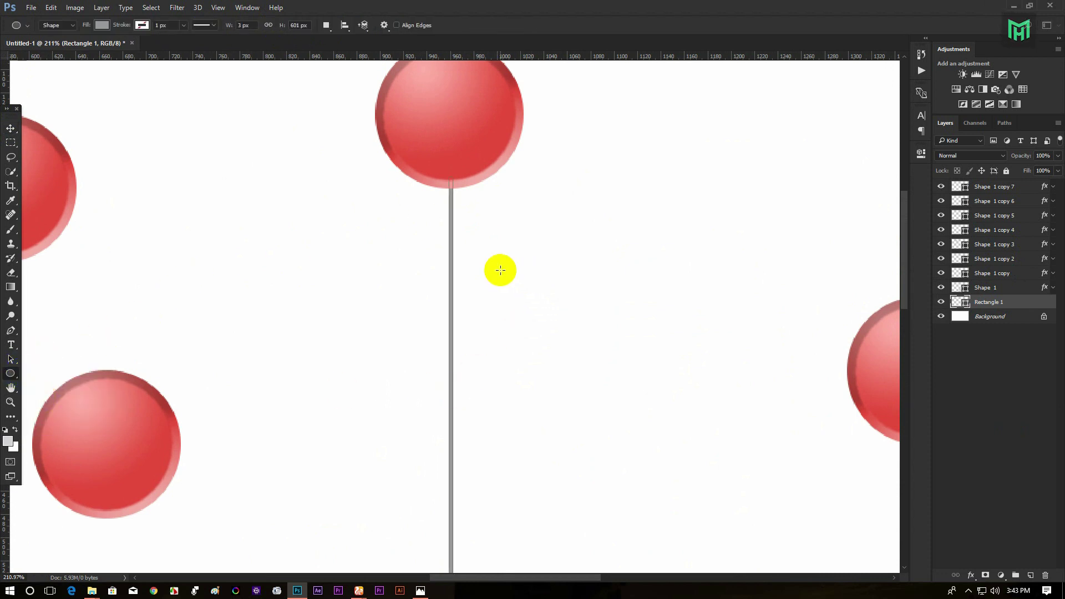
pyautogui.moveTo(439, 255); pyautogui.dragTo(479, 286)
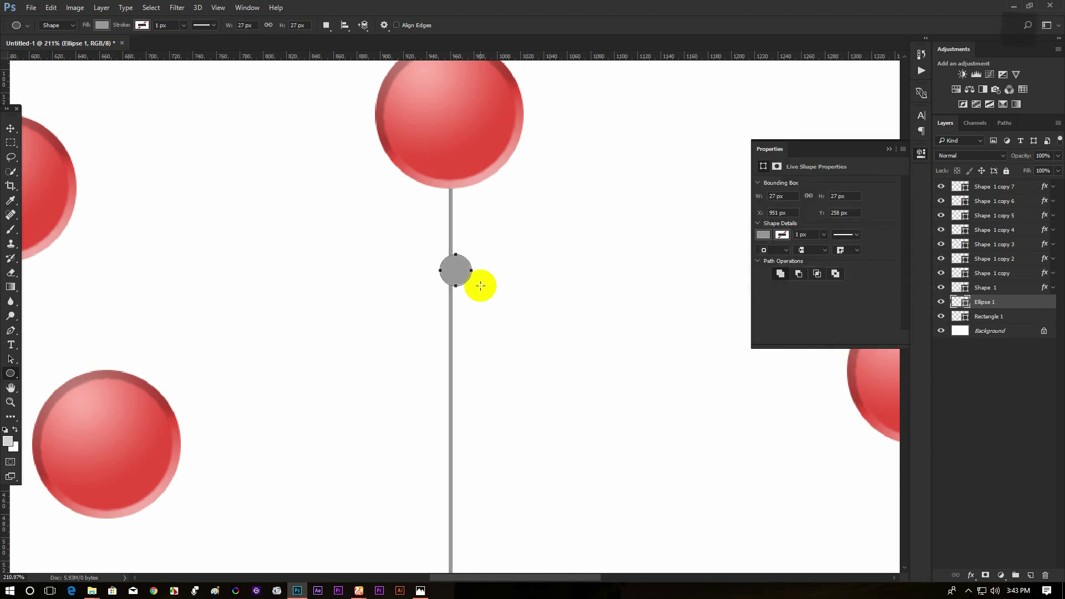
pyautogui.click(889, 149)
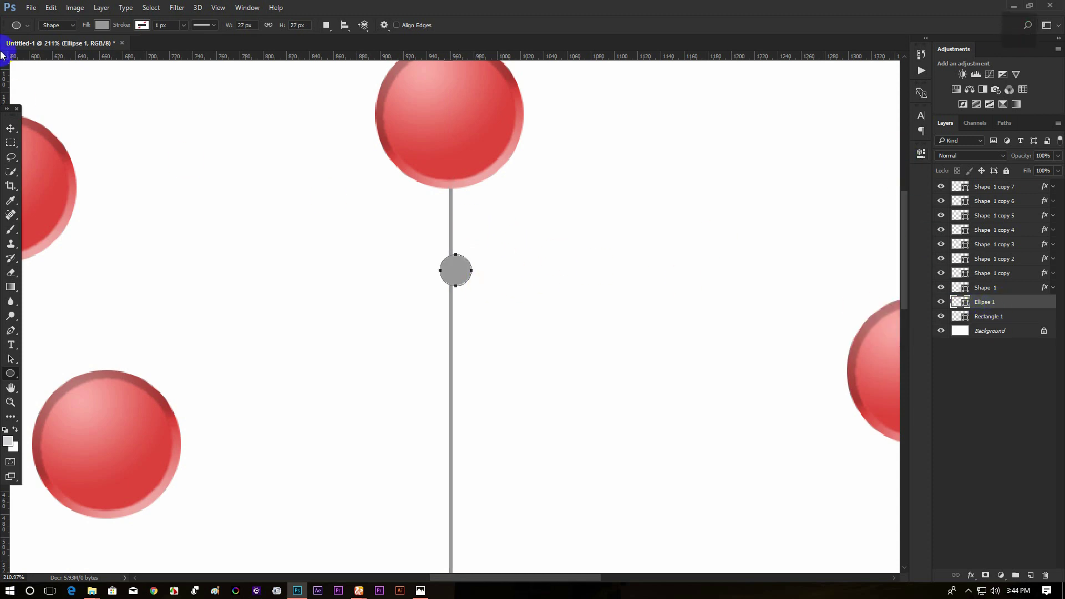
# Move the small grey circle sideways so it sits centred on the connecting line.
pyautogui.click(10, 129)
pyautogui.moveTo(465, 267); pyautogui.dragTo(460, 267)
pyautogui.hotkey('ctrl', '0')
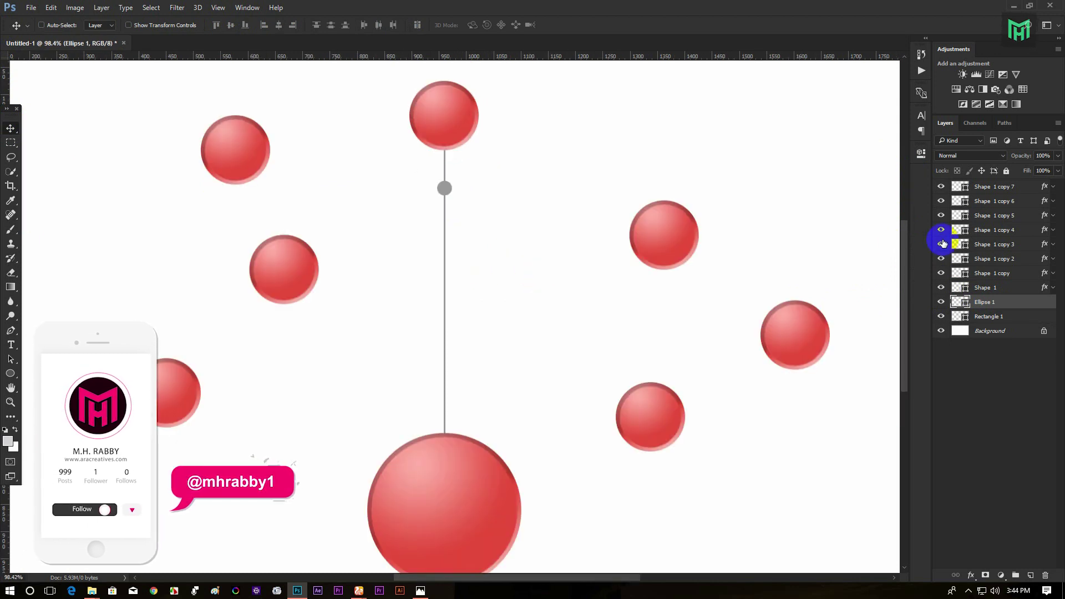
# Copy the Wisteria colour from the Flat UI palette and set the Shape 1 copy gradient overlay's dark stop to #8e44ad.
pyautogui.click(988, 288)
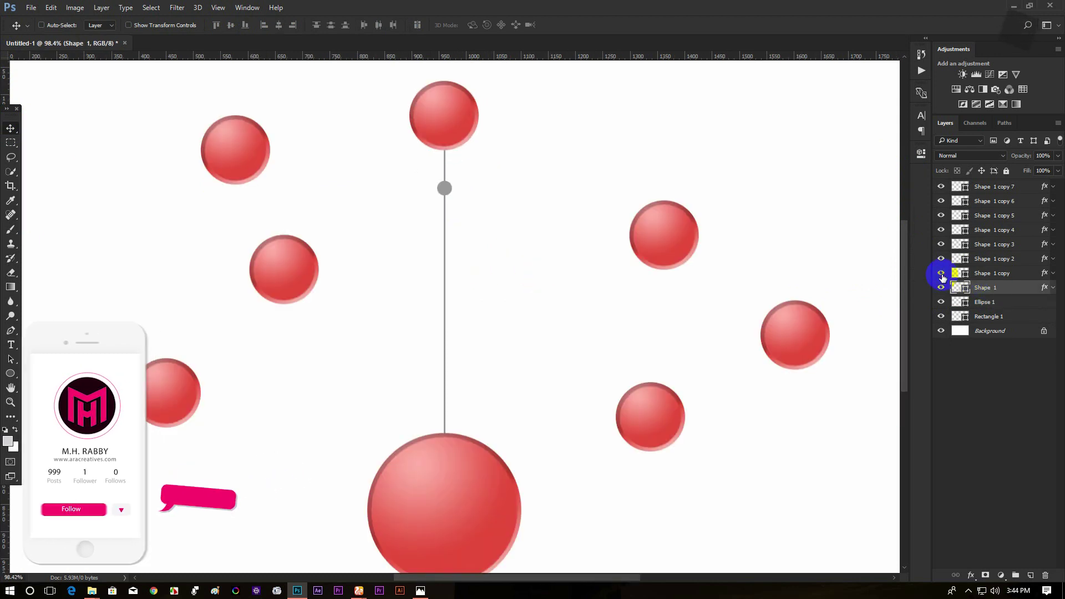
pyautogui.click(992, 277)
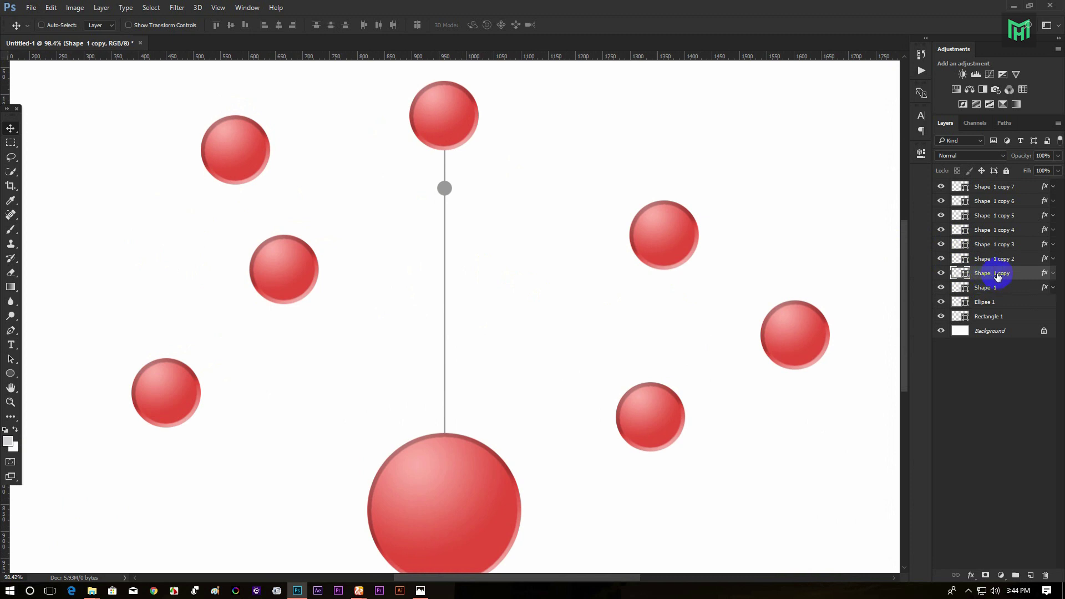
pyautogui.doubleClick(1043, 274)
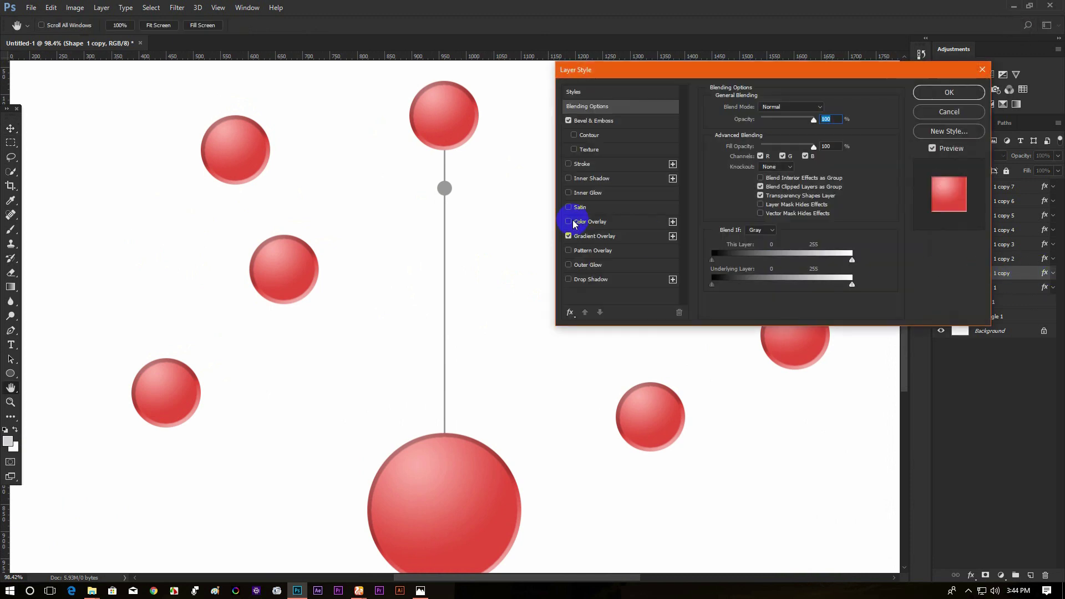
pyautogui.click(583, 237)
pyautogui.click(784, 134)
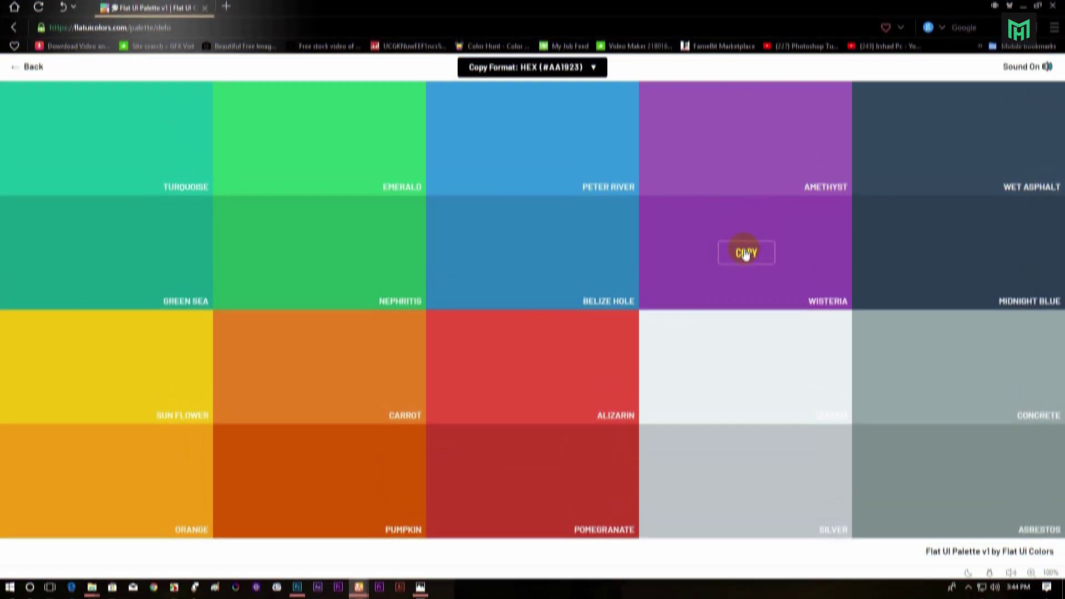
pyautogui.click(744, 254)
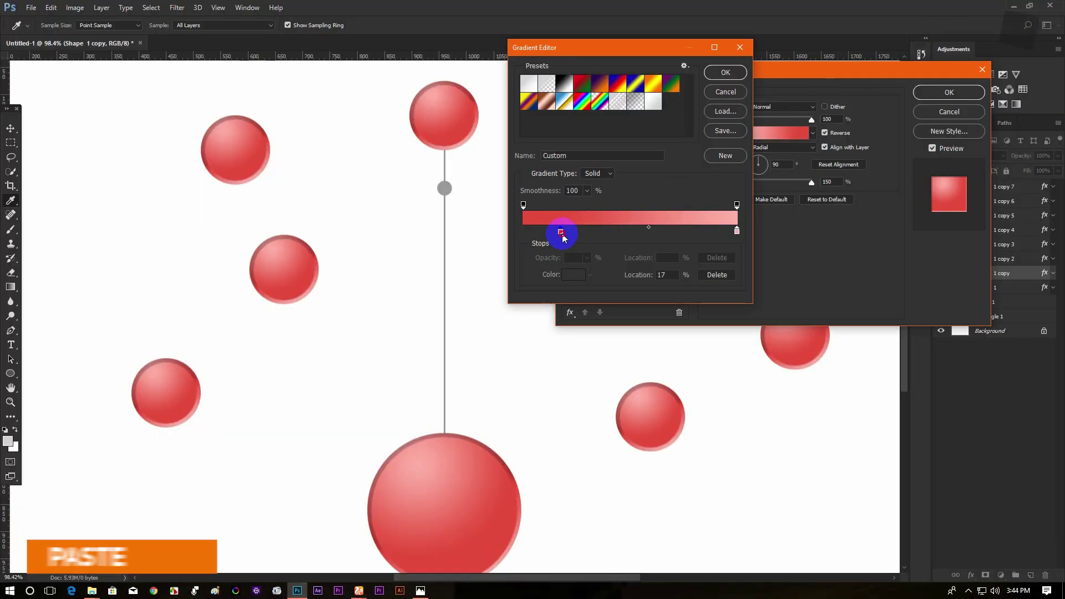
pyautogui.click(560, 231)
pyautogui.click(573, 275)
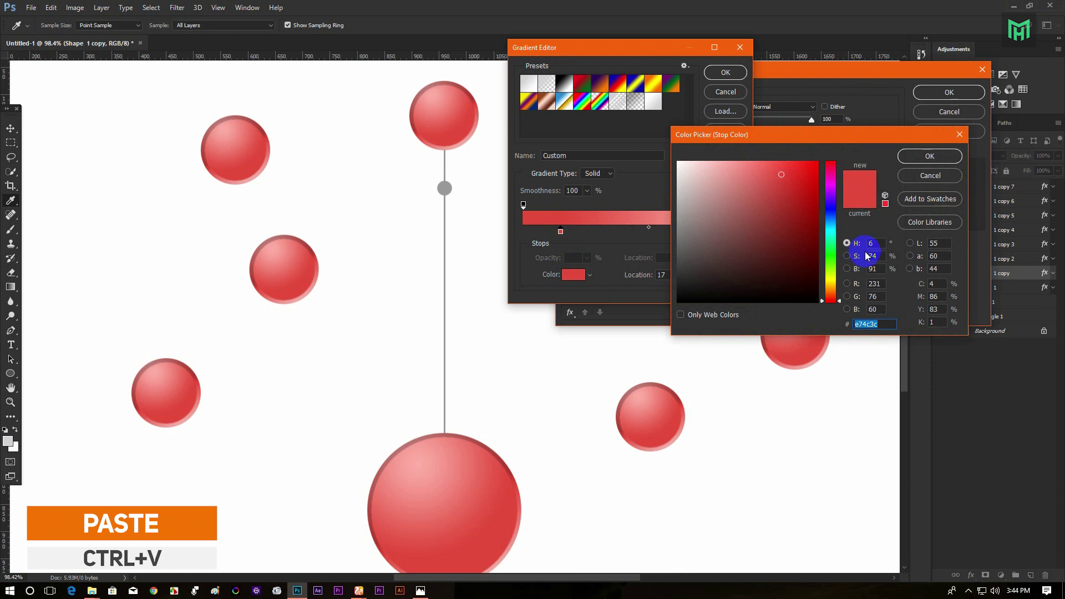
pyautogui.write('#8e44ad')
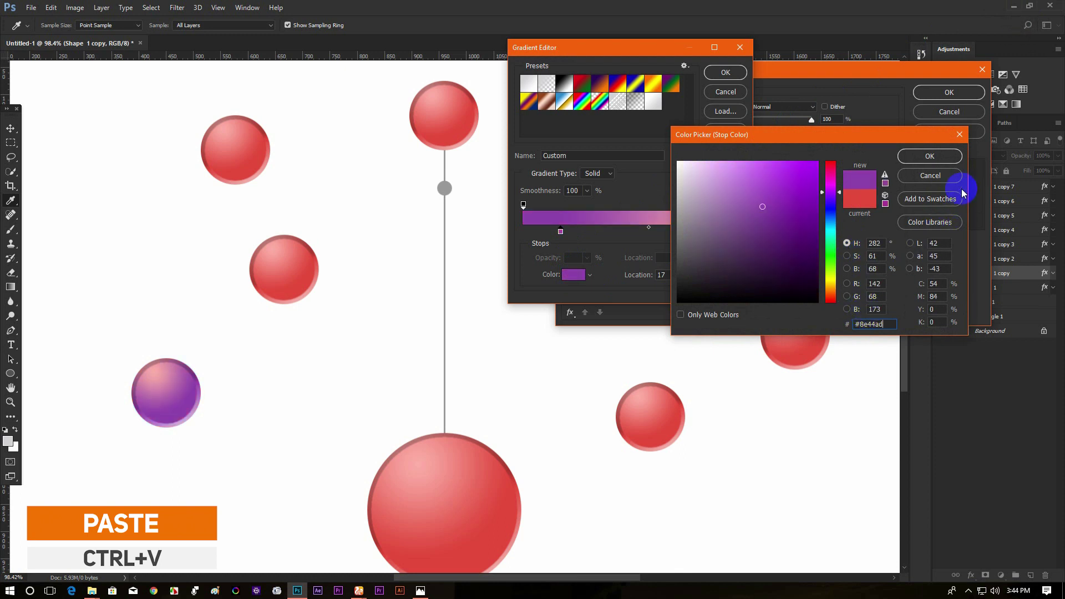
pyautogui.click(929, 156)
# Set the light stop of the Shape 1 copy gradient to the pale purple #e6a9ff and apply the layer style.
pyautogui.click(736, 231)
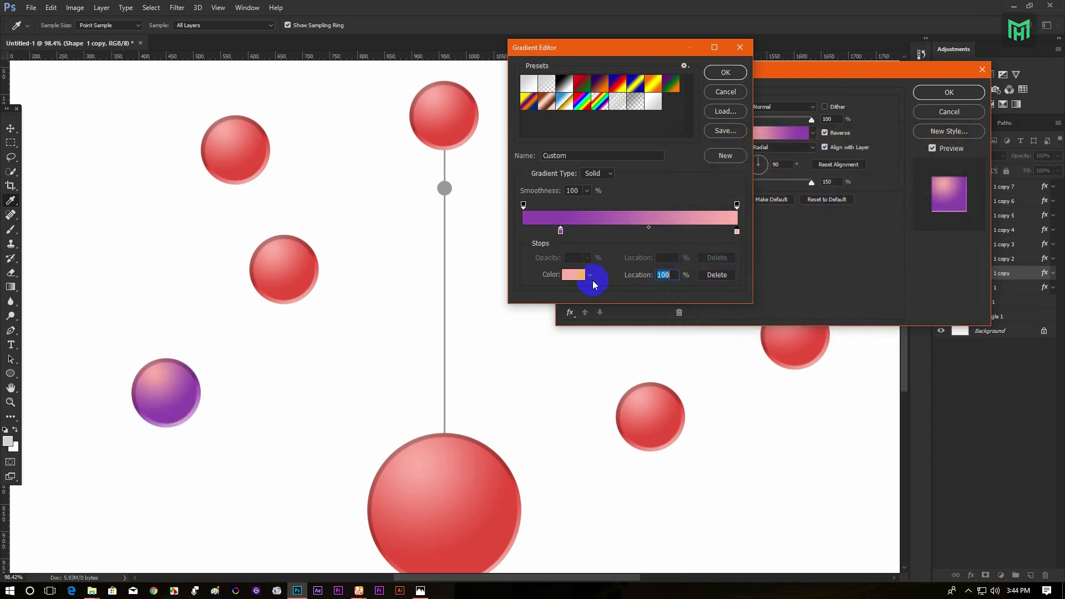
pyautogui.click(573, 275)
pyautogui.write('#8e44ad')
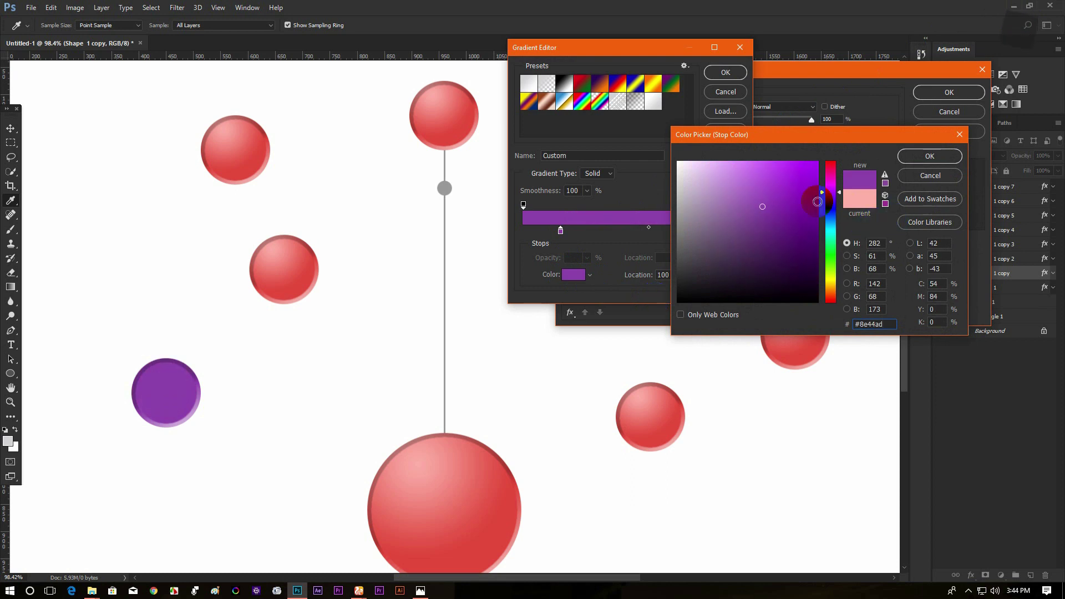
pyautogui.moveTo(758, 207); pyautogui.dragTo(731, 160)
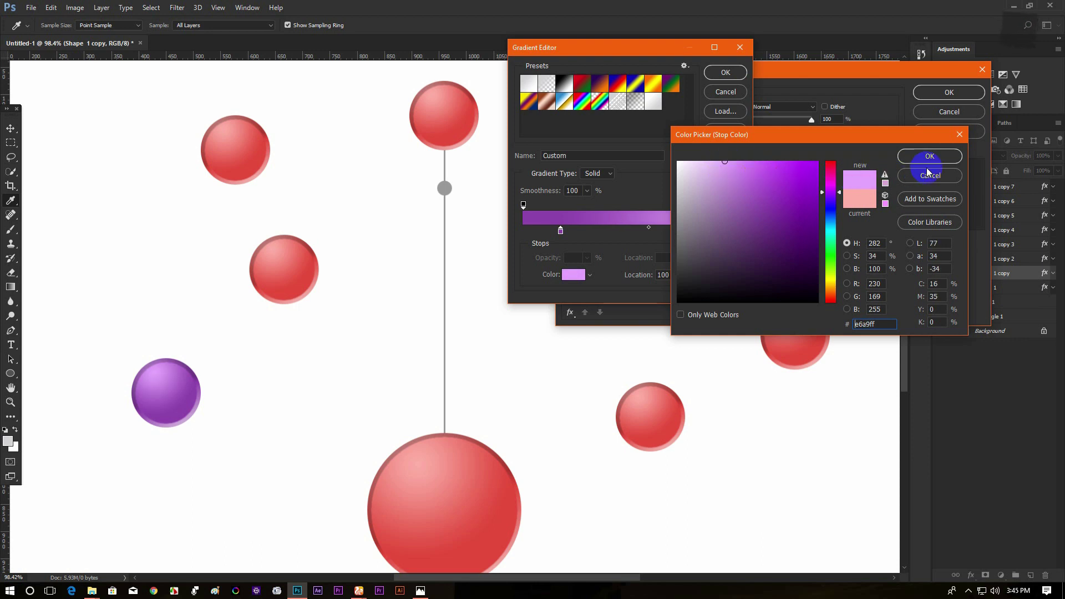
pyautogui.click(943, 162)
pyautogui.click(725, 73)
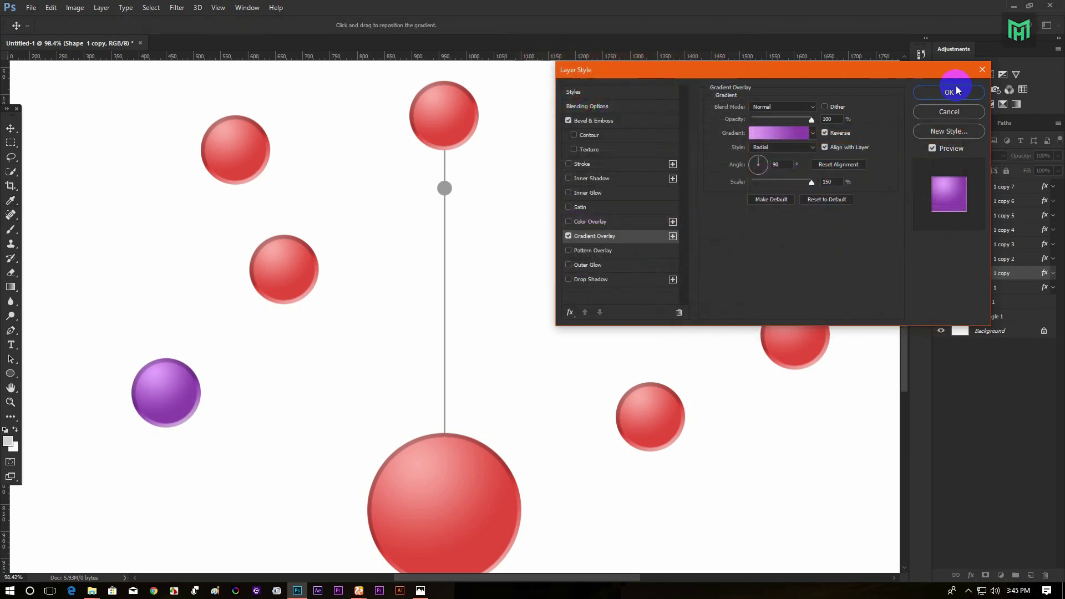
pyautogui.click(950, 92)
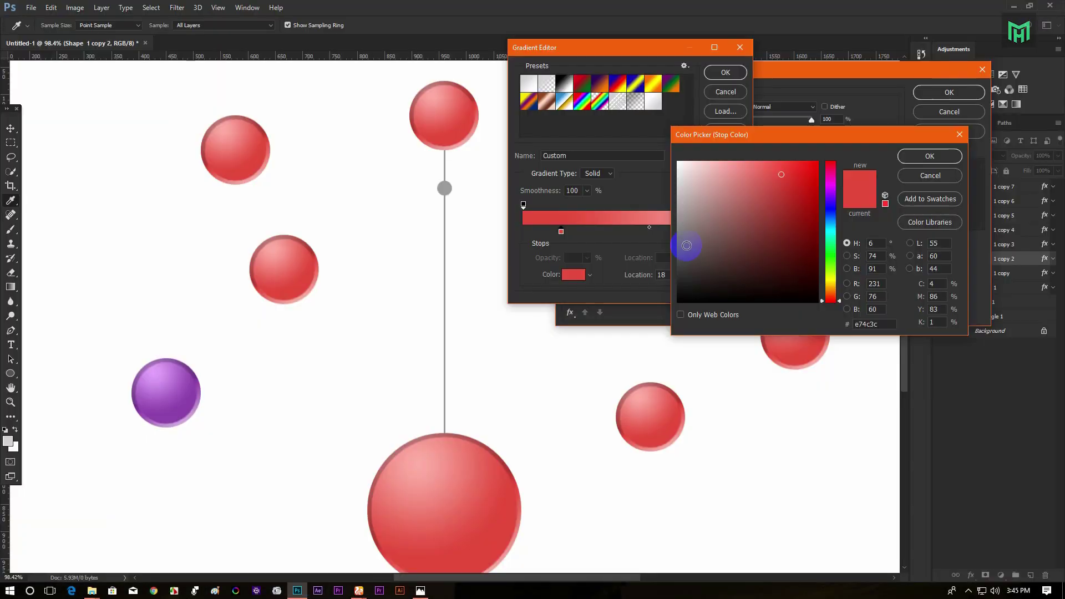
# Recolour the Shape 1 copy 2 gradient overlay from #f1c40f to a lighter yellow highlight.
pyautogui.click(923, 162)
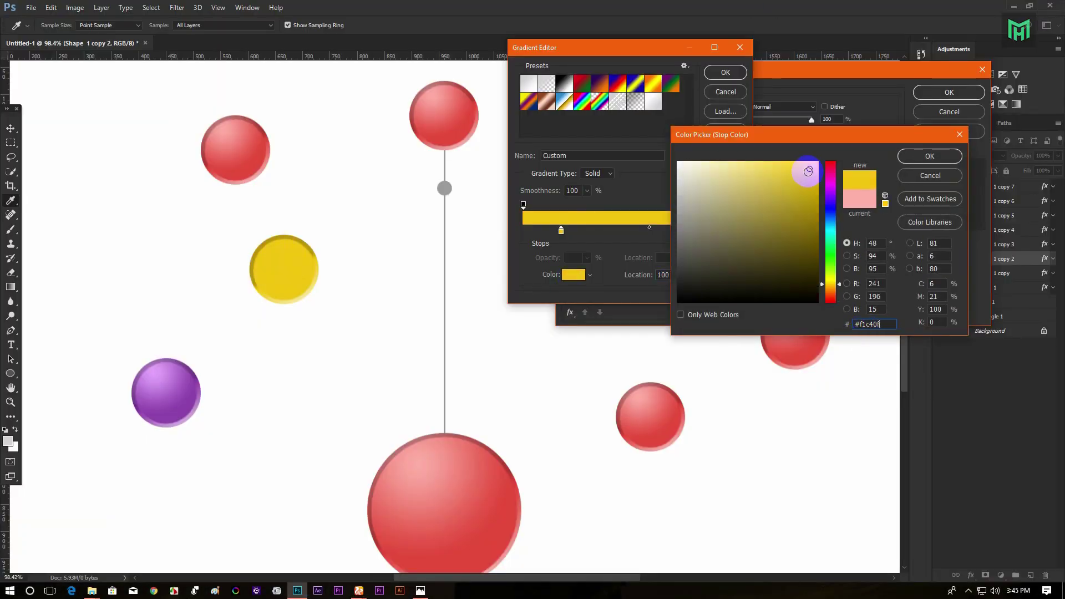
pyautogui.click(923, 162)
pyautogui.click(725, 72)
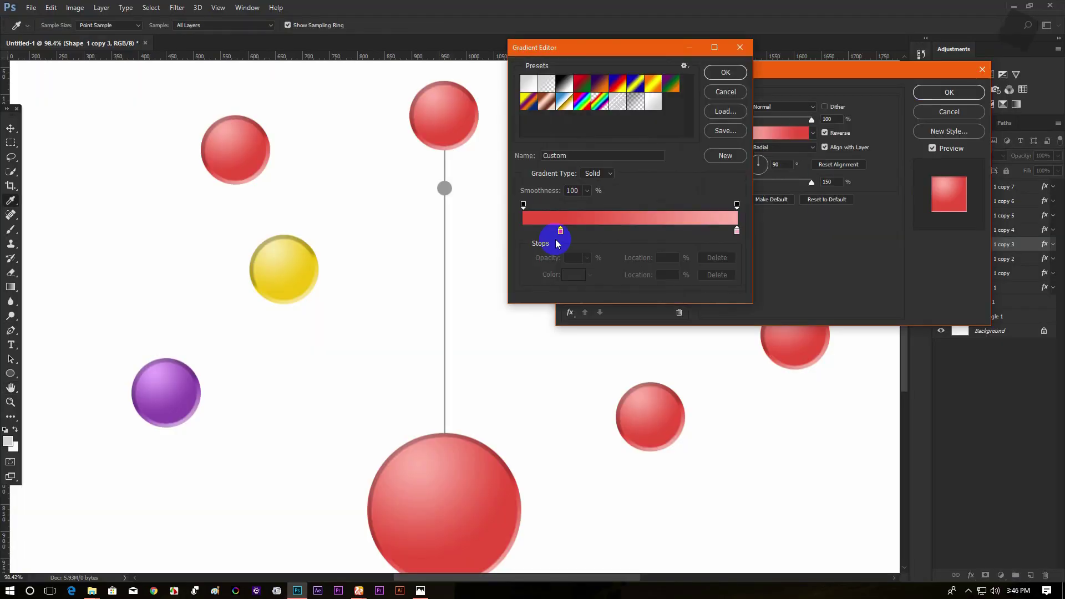
# Recolour the gradient overlays of the remaining small circles in dark slate, green, blue, turquoise and golden yellow.
pyautogui.click(915, 162)
pyautogui.click(932, 155)
pyautogui.click(726, 73)
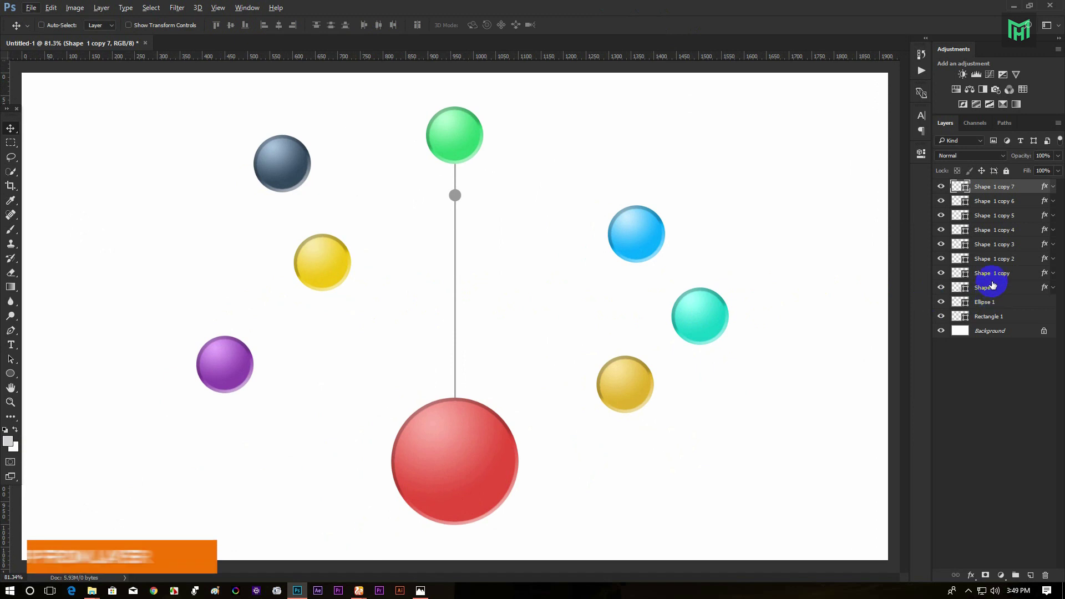
# Group all the circle layers from Shape 1 to Shape 1 copy 7 and rename the group as Shapes.
pyautogui.keyDown('shift'); pyautogui.click(1005, 289); pyautogui.keyUp('shift')
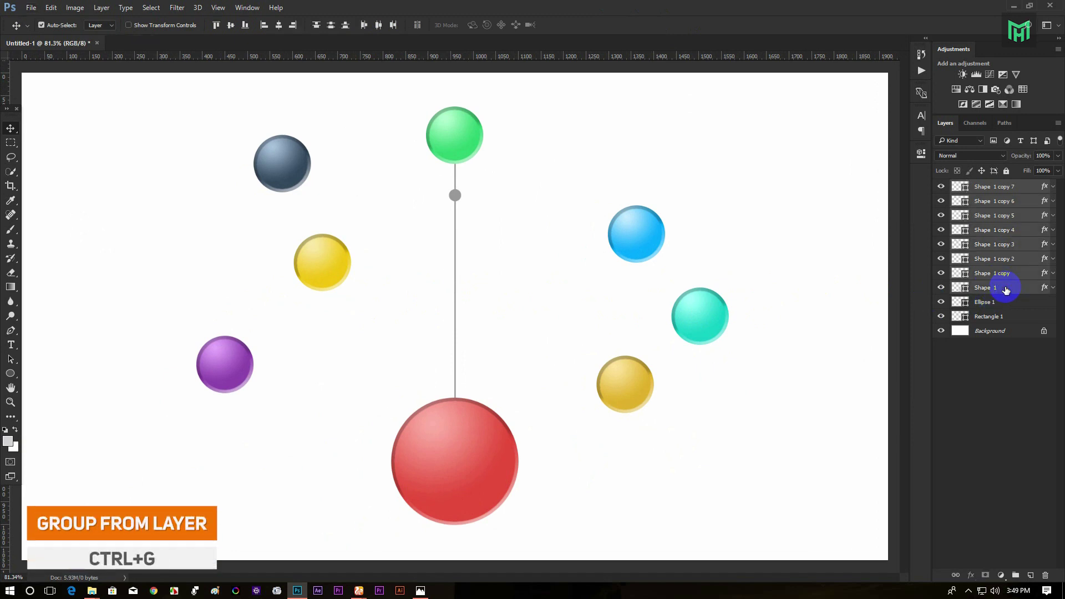
pyautogui.hotkey('ctrl', 'g')
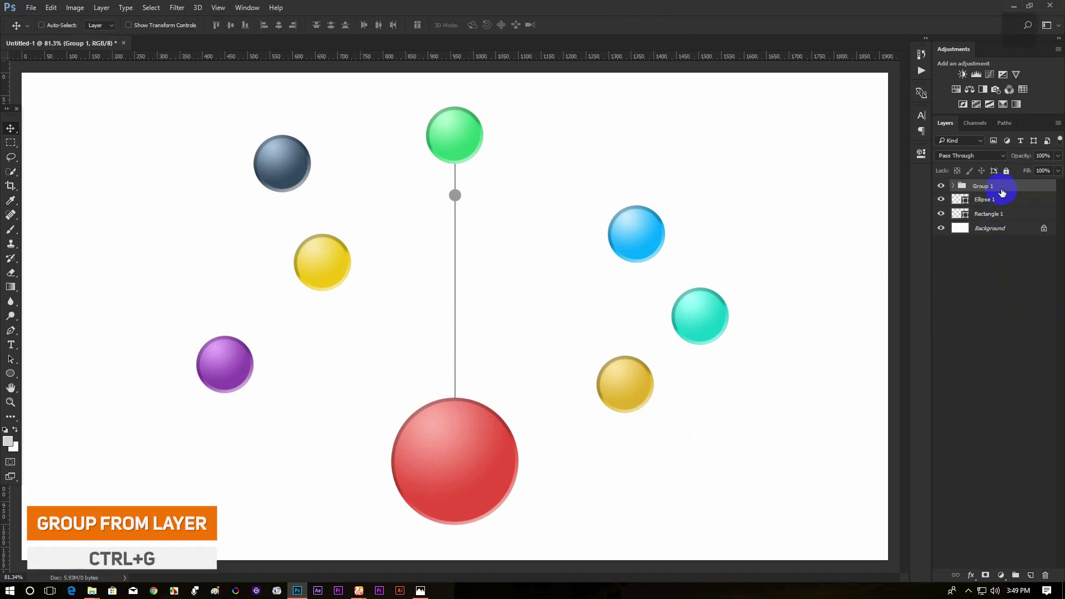
pyautogui.doubleClick(984, 187)
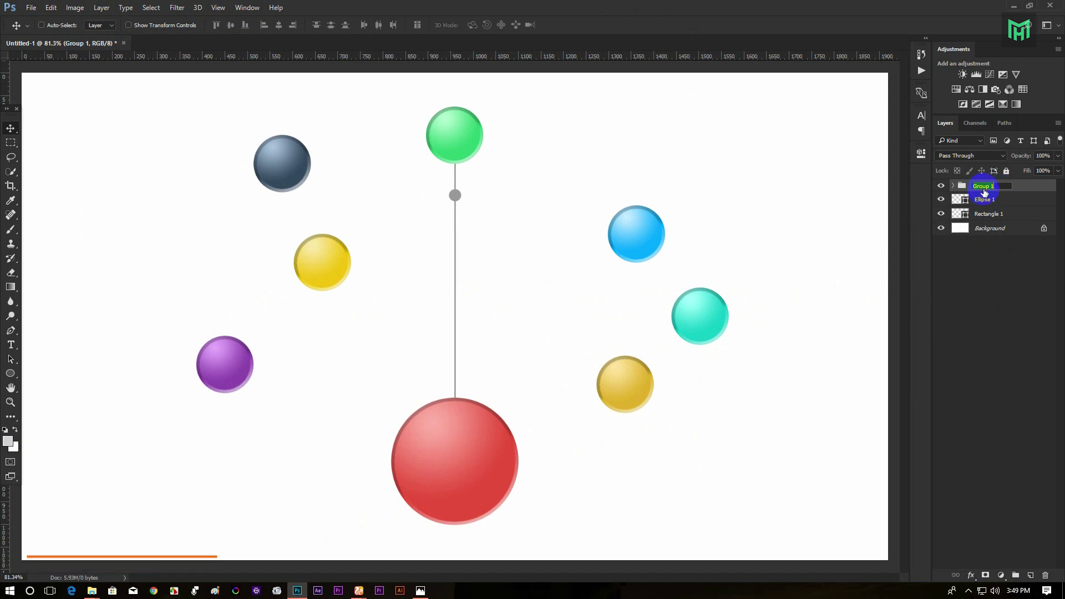
pyautogui.write('Shapes')
pyautogui.click(226, 342)
# Draw a rounded rectangle of about 622 by 622 px with 100 px corners, no fill and a 1 px black stroke.
pyautogui.click(12, 373)
pyautogui.rightClick(15, 375)
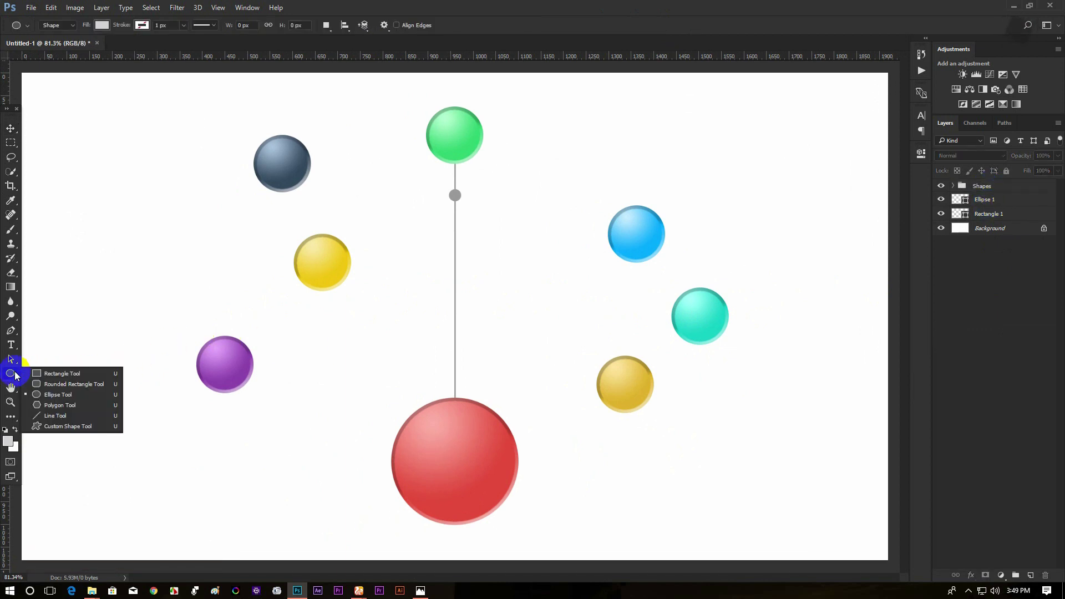
pyautogui.click(51, 384)
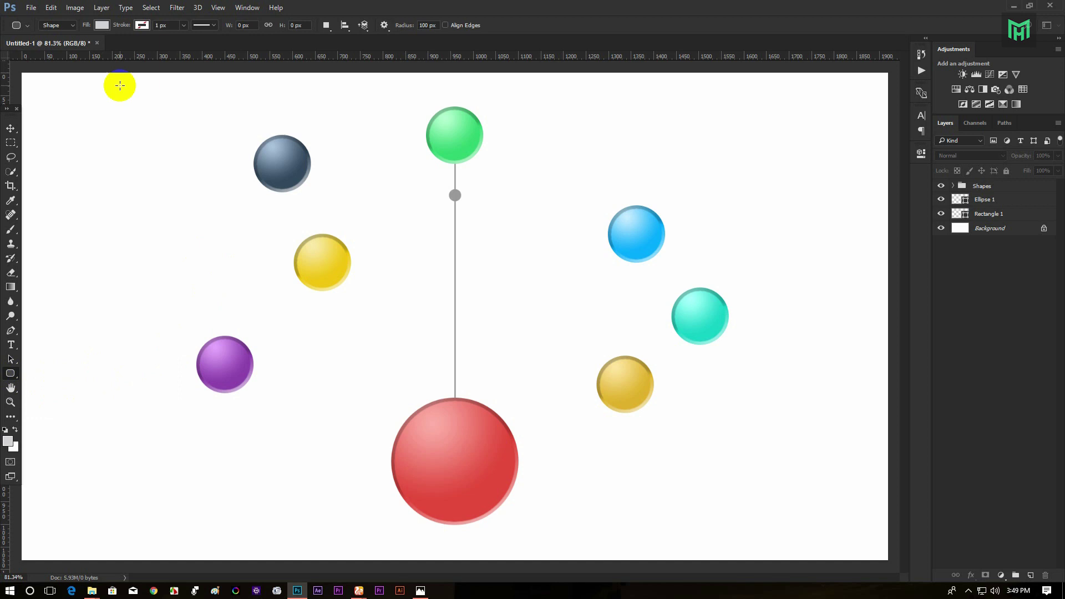
pyautogui.click(102, 25)
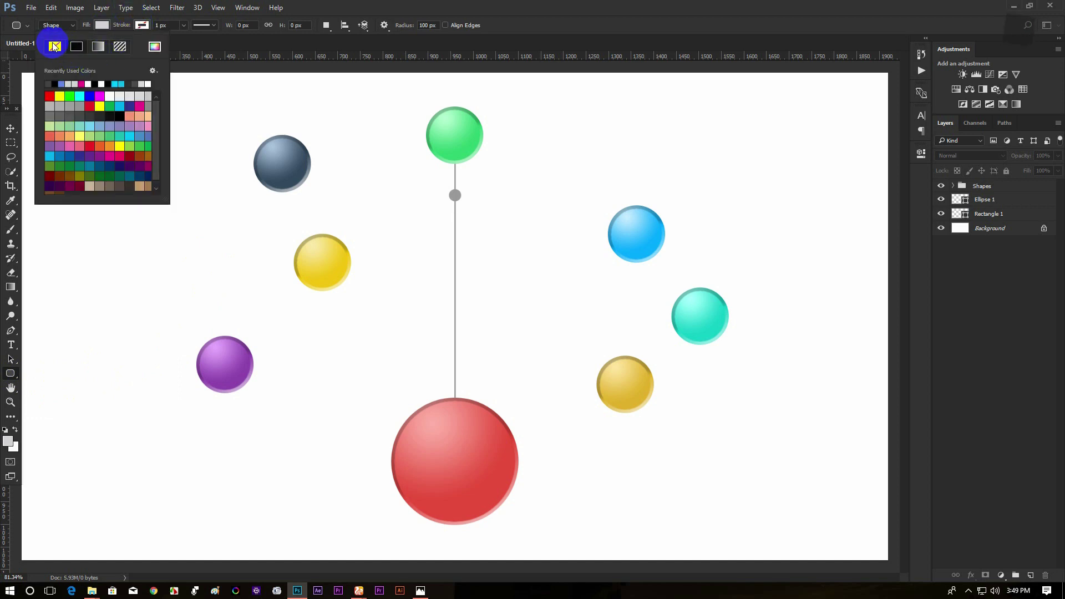
pyautogui.click(327, 13)
pyautogui.click(143, 26)
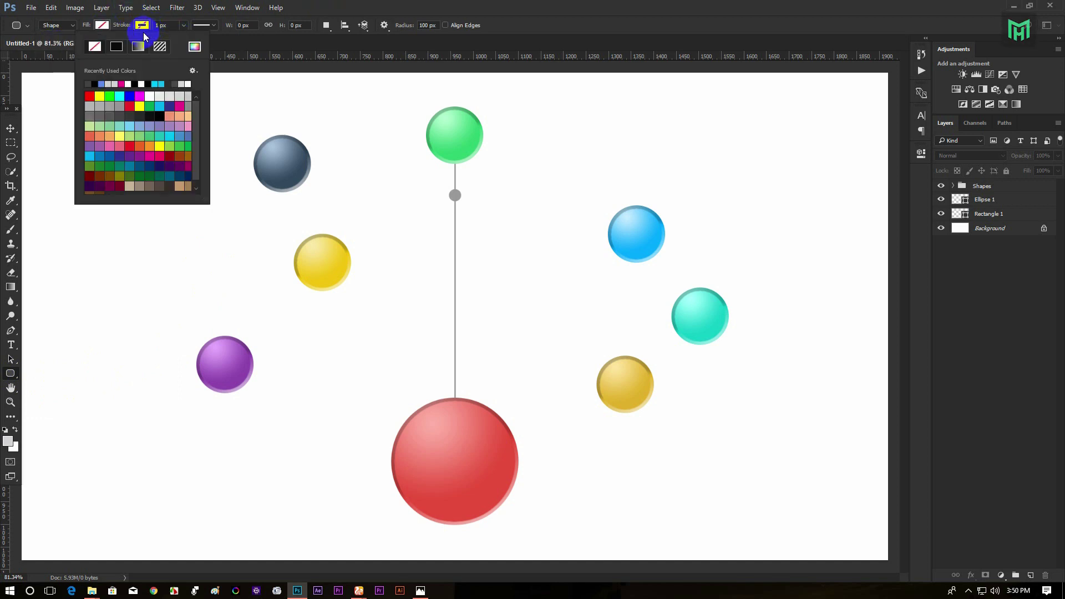
pyautogui.click(592, 4)
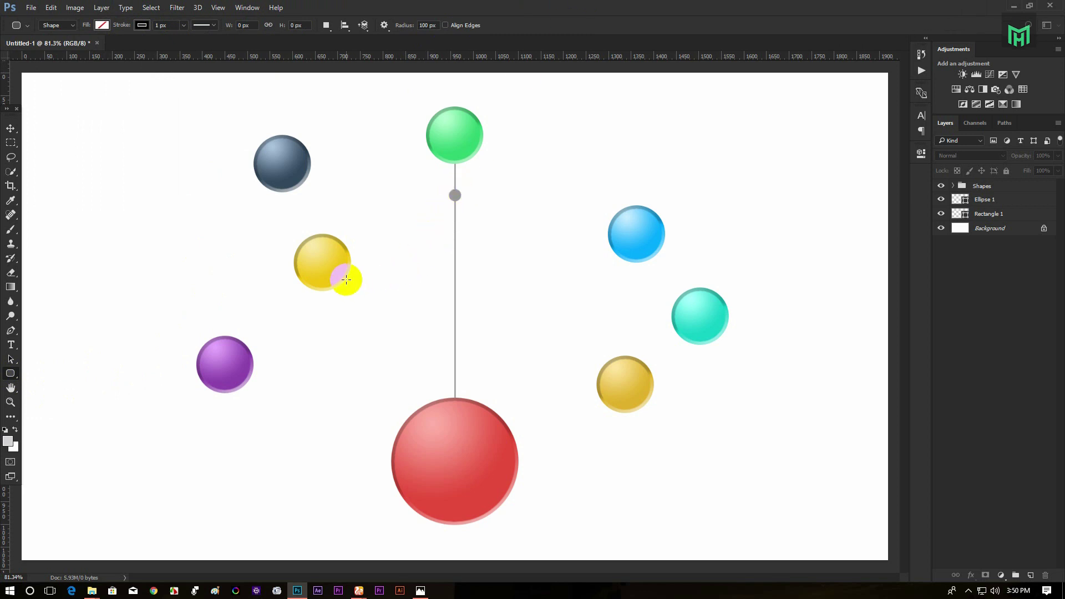
pyautogui.moveTo(347, 274); pyautogui.dragTo(525, 520)
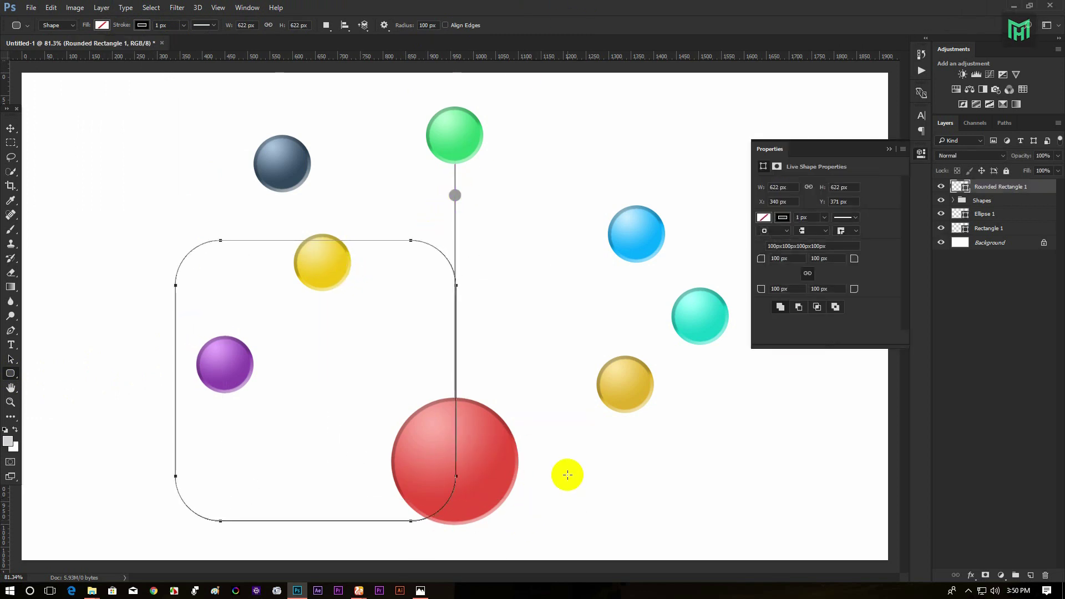
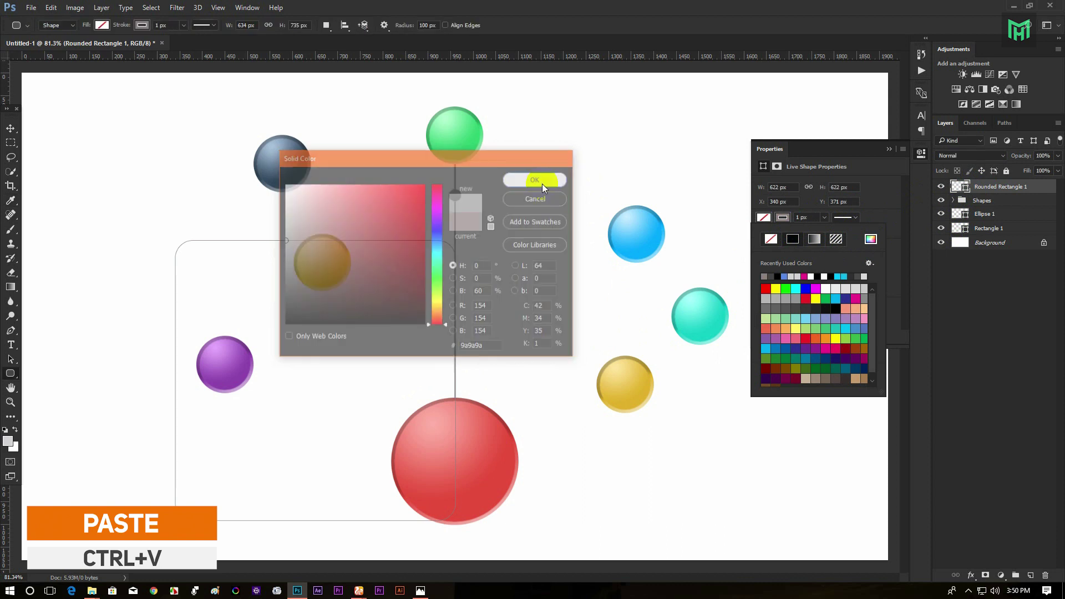
# Try stroke widths of 2 px and 4 px on the rounded rectangle.
pyautogui.click(825, 218)
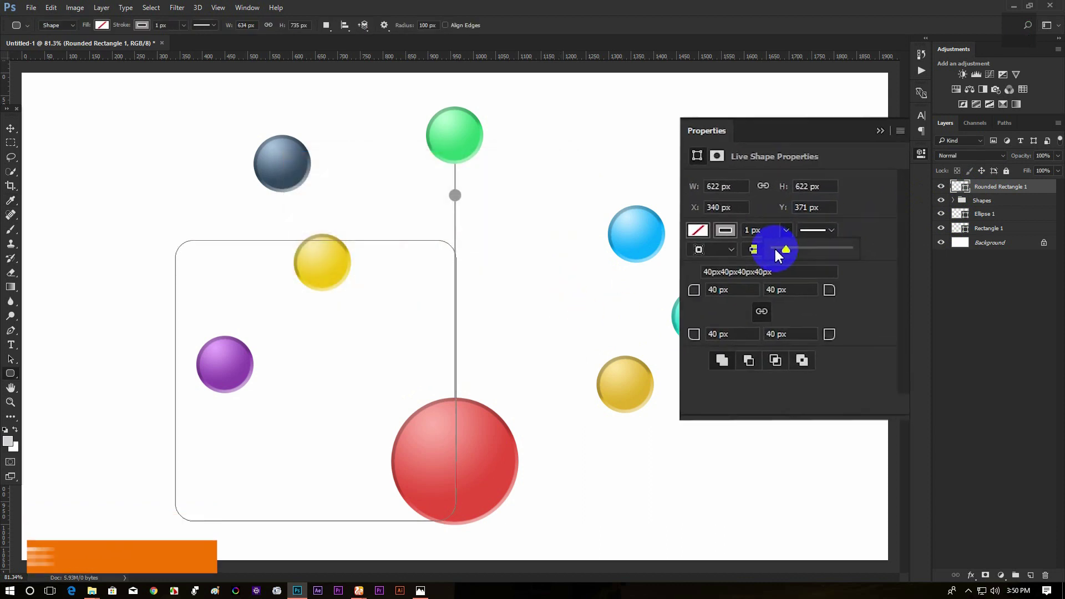
pyautogui.moveTo(824, 232); pyautogui.dragTo(825, 232)
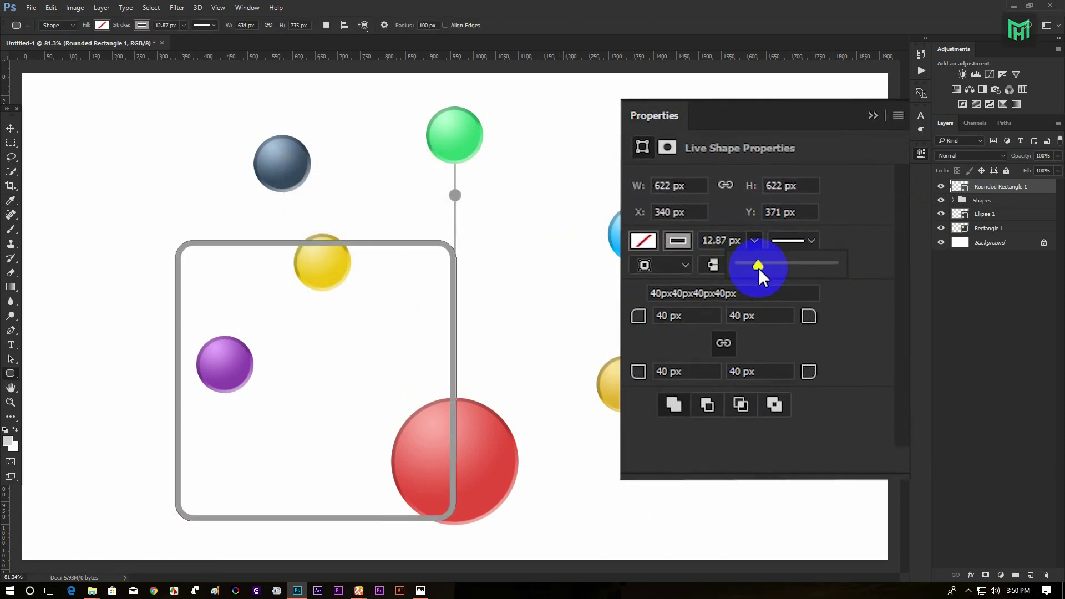
pyautogui.click(716, 242)
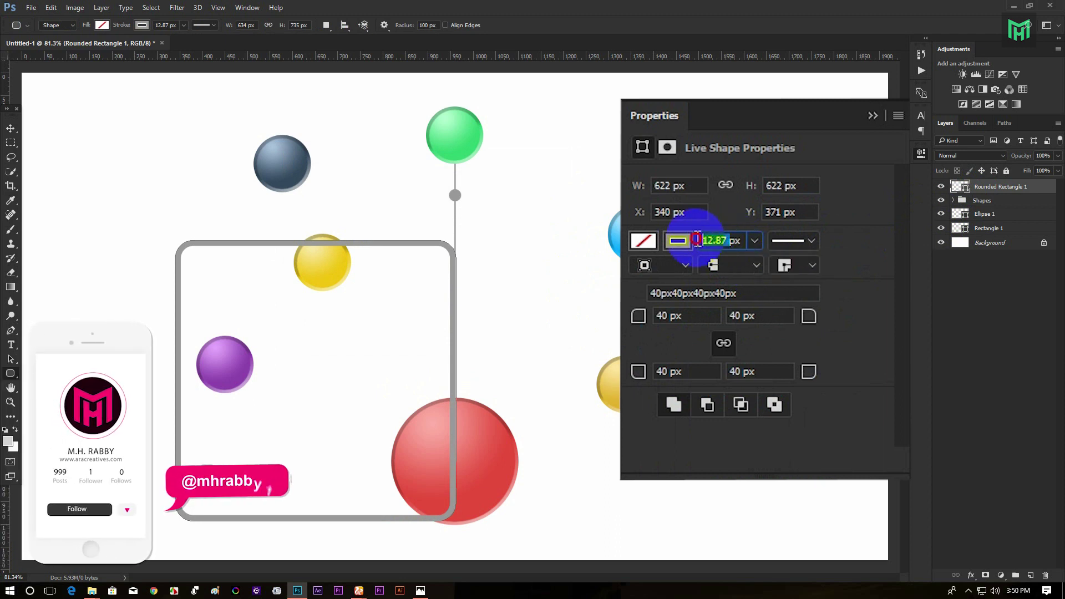
pyautogui.write('2')
pyautogui.press('Return')
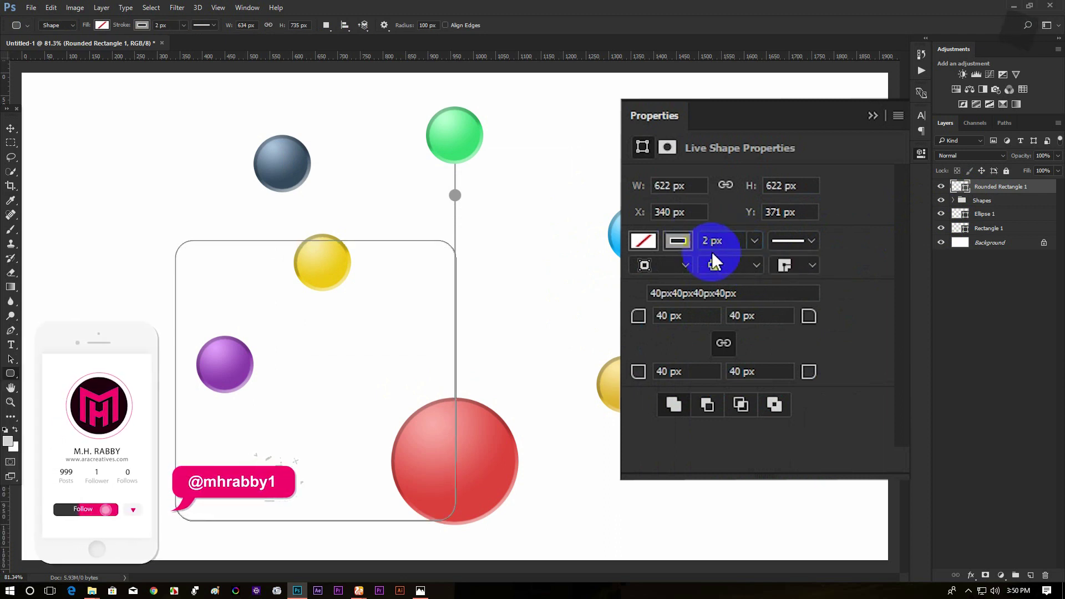
pyautogui.click(742, 239)
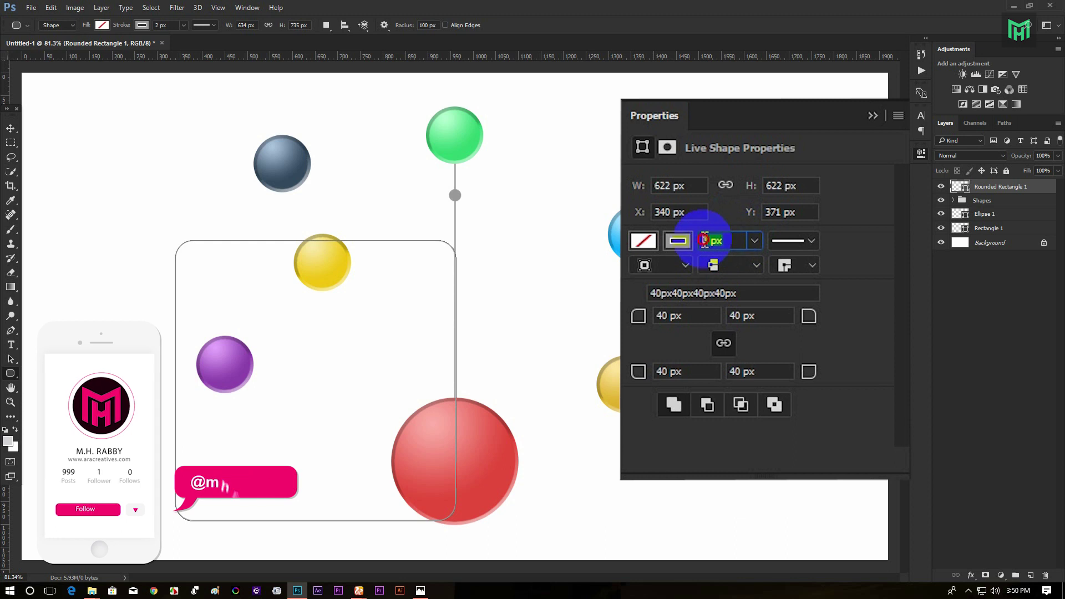
pyautogui.write('4')
pyautogui.press('Return')
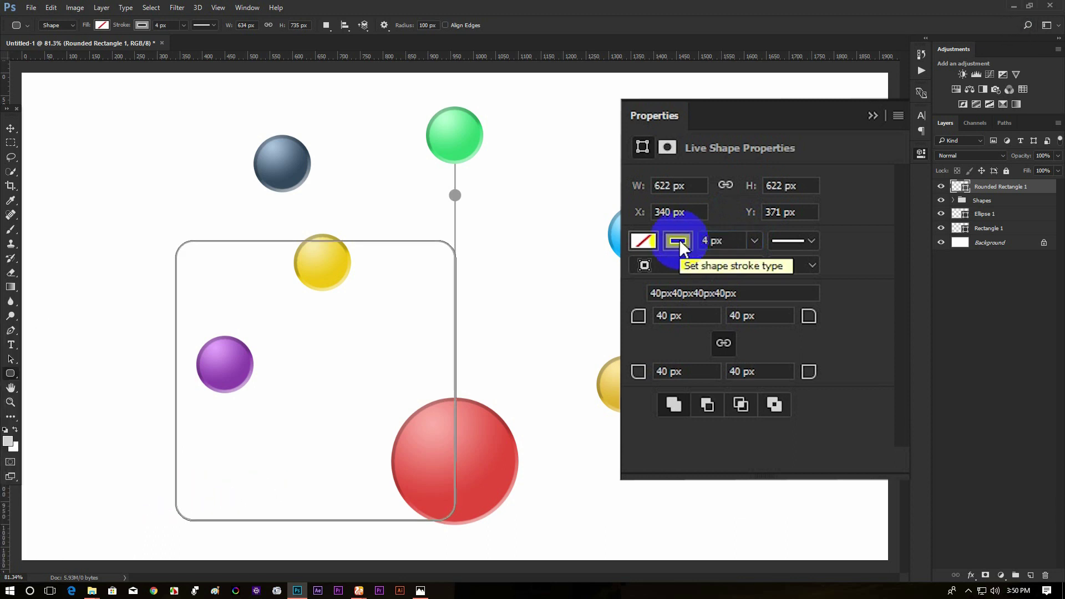
# Set the rounded rectangle's stroke width to 3 px and close its shape properties.
pyautogui.click(737, 239)
pyautogui.write('3')
pyautogui.press('Return')
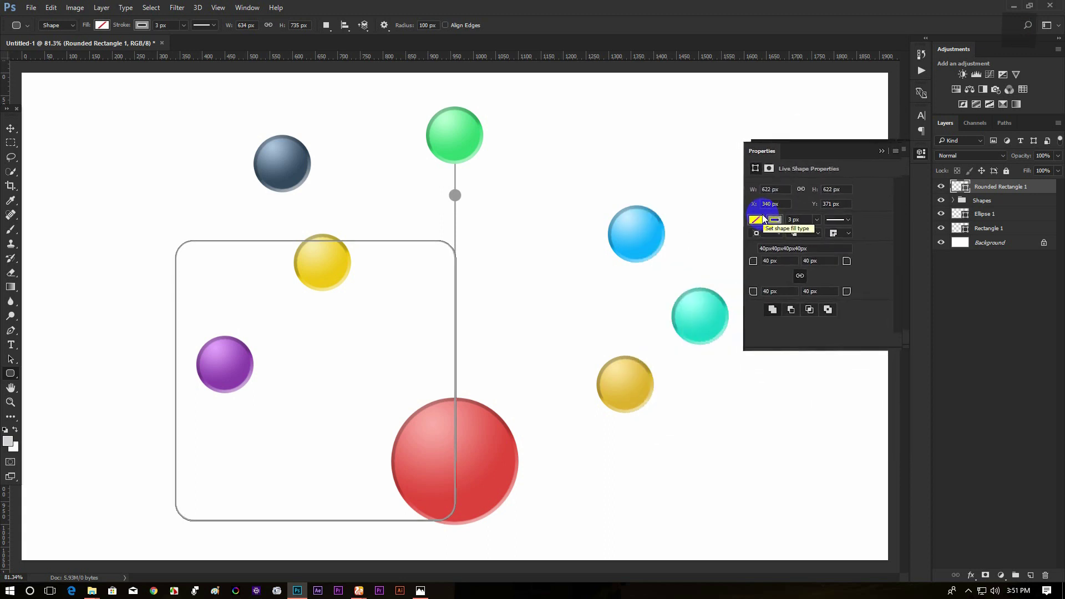
pyautogui.click(888, 150)
# Move the rounded rectangle off the central vertical line so its top edge runs through the yellow circle.
pyautogui.click(10, 128)
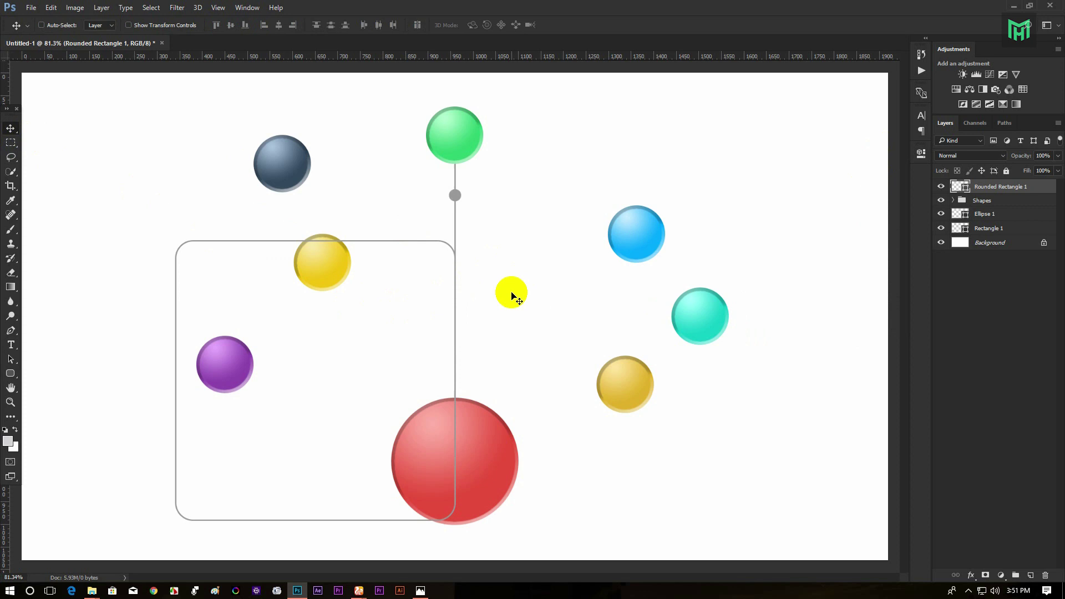
pyautogui.scroll(5, 451, 244)
pyautogui.scroll(-1, 460, 261)
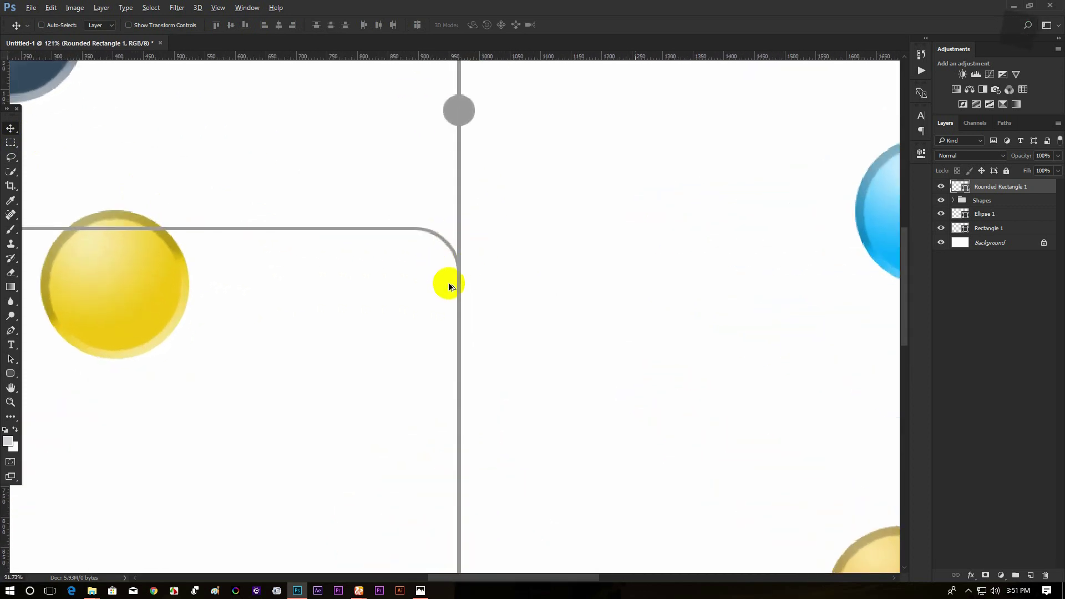
pyautogui.scroll(-5, 448, 282)
pyautogui.scroll(3, 442, 284)
pyautogui.moveTo(429, 240)
pyautogui.mouseDown()
pyautogui.moveTo(428, 259)
pyautogui.moveTo(419, 249)
pyautogui.moveTo(409, 257)
pyautogui.moveTo(434, 264)
pyautogui.moveTo(426, 258)
pyautogui.mouseUp()
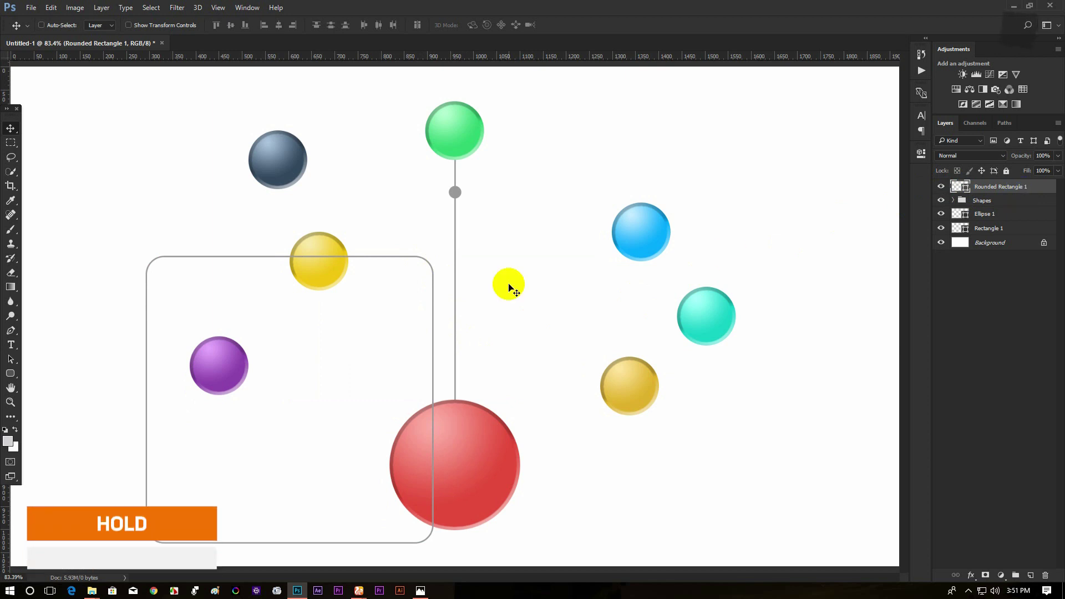
# Duplicate the rounded rectangle five times, placing each top edge through the dark slate, purple, blue, turquoise and golden circles.
pyautogui.press('alt')
pyautogui.moveTo(295, 368); pyautogui.dragTo(640, 316)
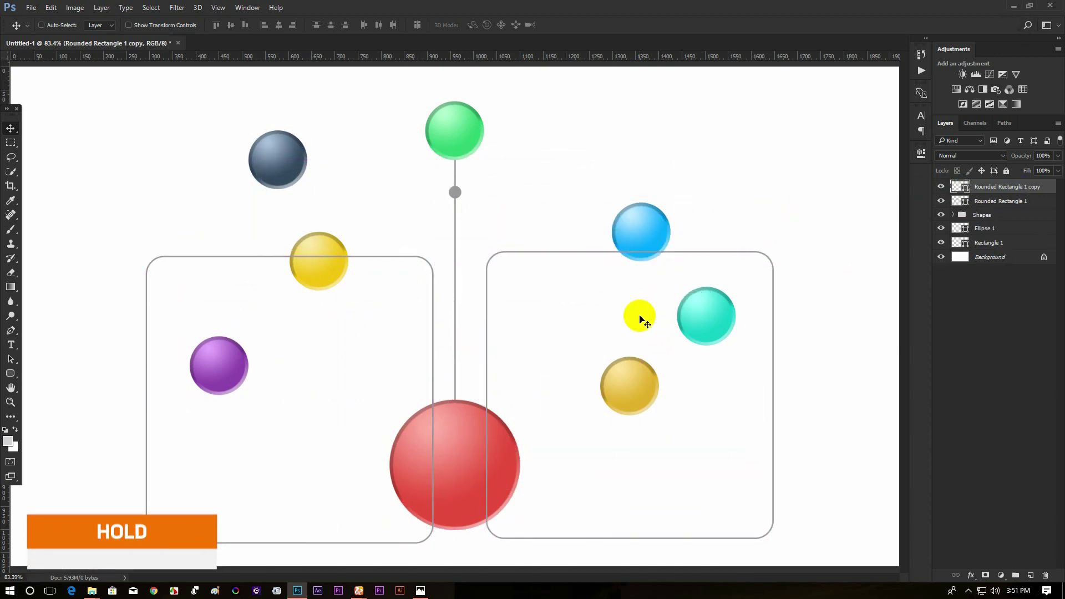
pyautogui.moveTo(554, 251); pyautogui.dragTo(226, 167)
pyautogui.moveTo(331, 159); pyautogui.dragTo(609, 228)
pyautogui.moveTo(613, 318); pyautogui.dragTo(145, 375)
pyautogui.scroll(-3, 442, 435)
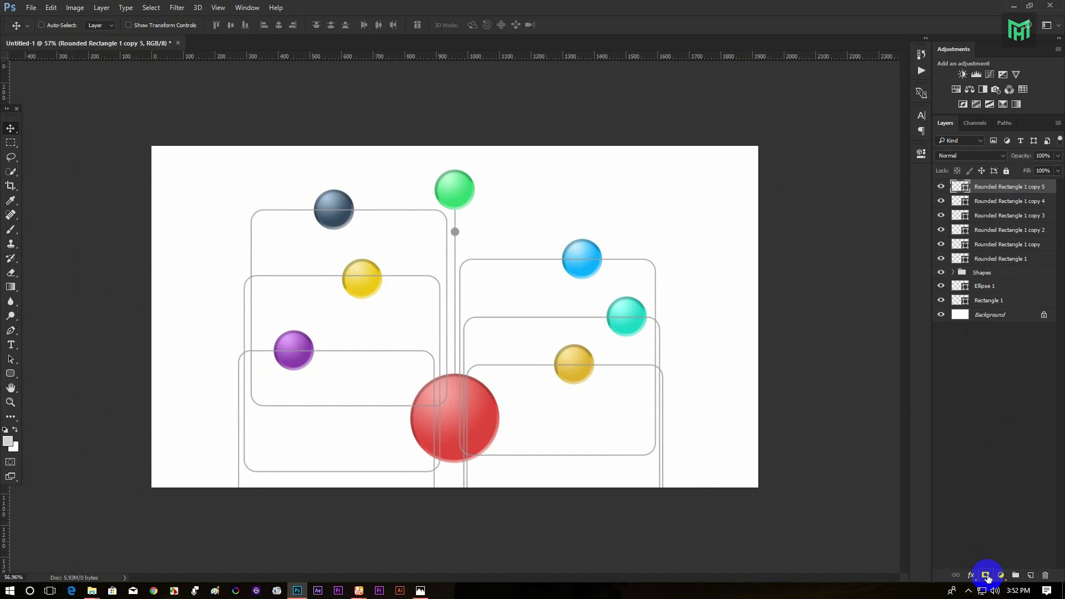
# Add a layer mask to each of the six rounded rectangle layers.
pyautogui.keyDown('shift'); pyautogui.click(999, 258); pyautogui.keyUp('shift')
pyautogui.click(985, 575)
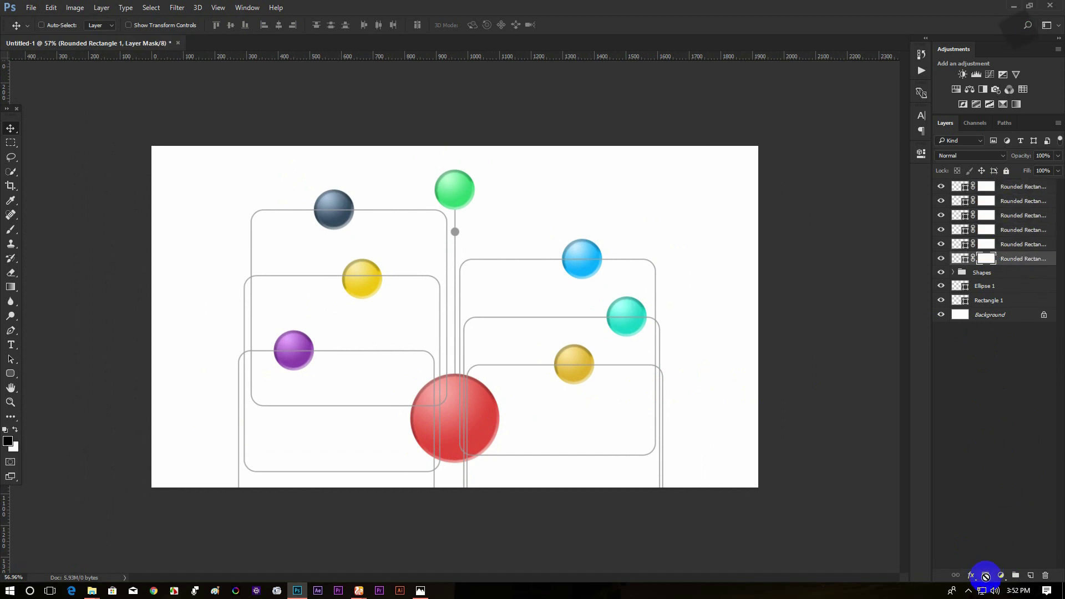
pyautogui.click(982, 190)
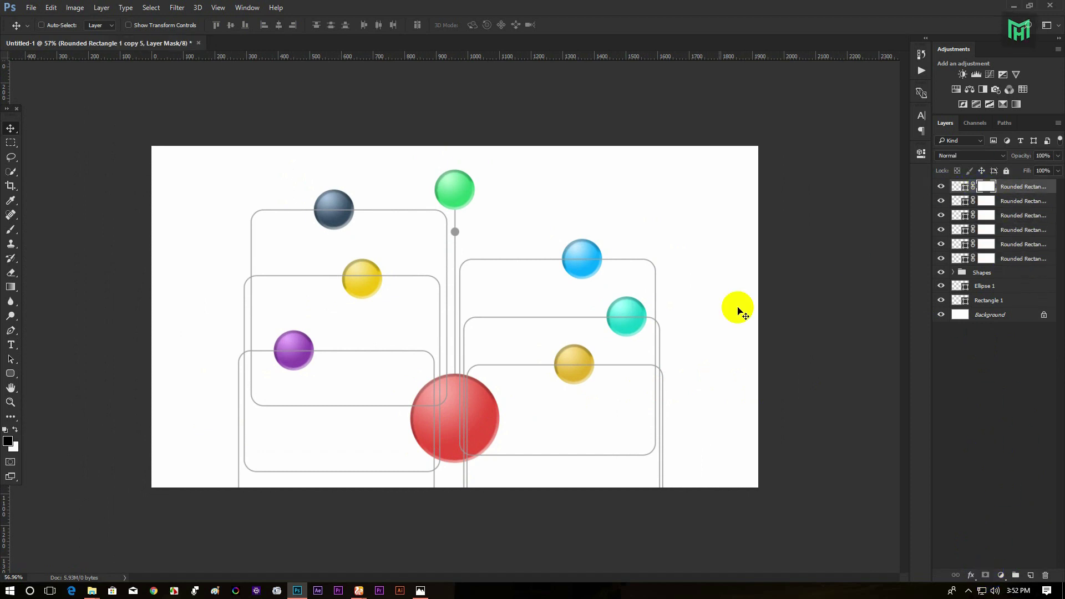
# Move all six rounded rectangle layers beneath Rectangle 1, directly above the Background layer.
pyautogui.scroll(3, 375, 421)
pyautogui.moveTo(438, 437); pyautogui.dragTo(497, 369)
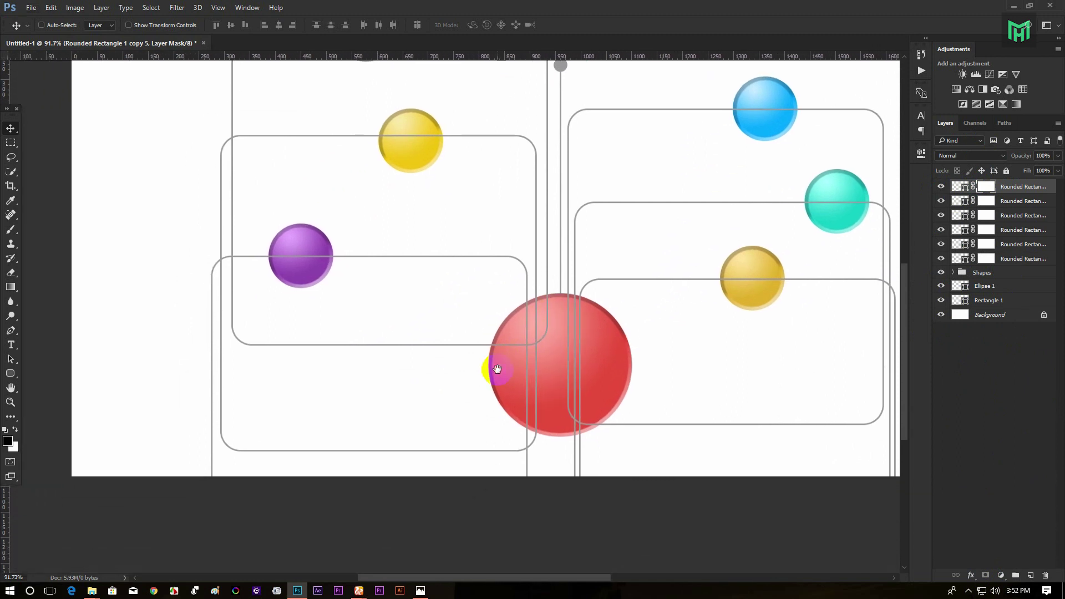
pyautogui.click(1033, 260)
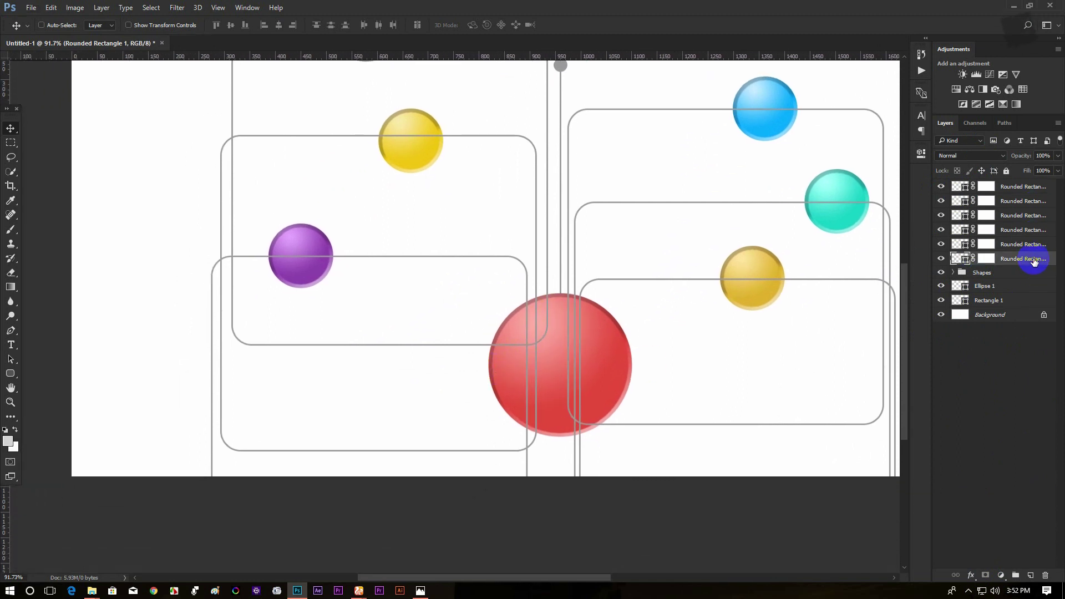
pyautogui.keyDown('shift'); pyautogui.click(1027, 188); pyautogui.keyUp('shift')
pyautogui.moveTo(1015, 269); pyautogui.dragTo(1012, 305)
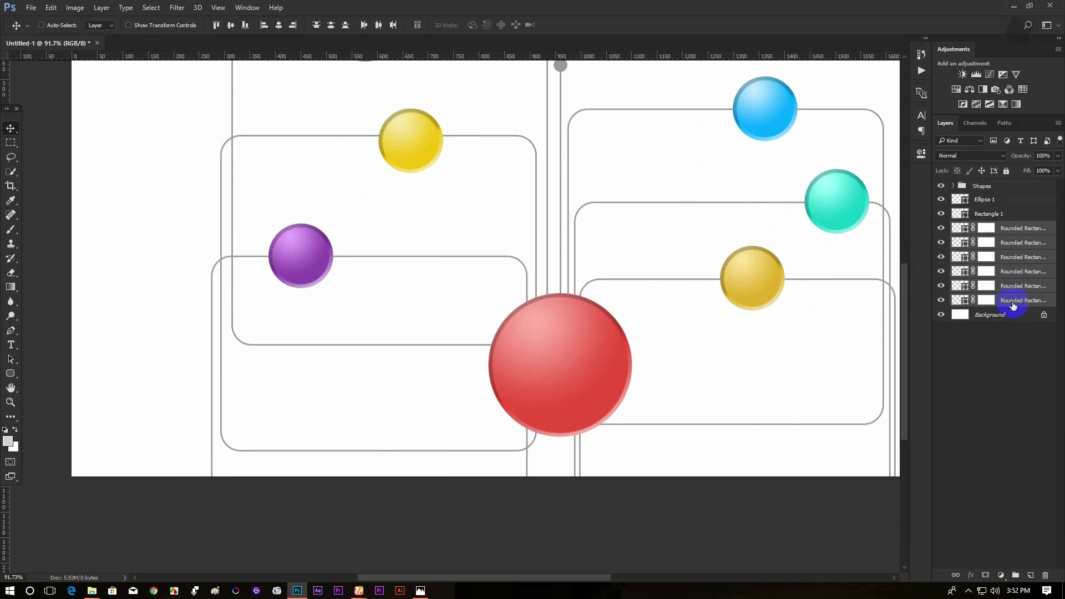
# Mask out the left and lower parts of the purple circle's rounded rectangle by filling marquee selections with black on its layer mask.
pyautogui.scroll(-4, 641, 344)
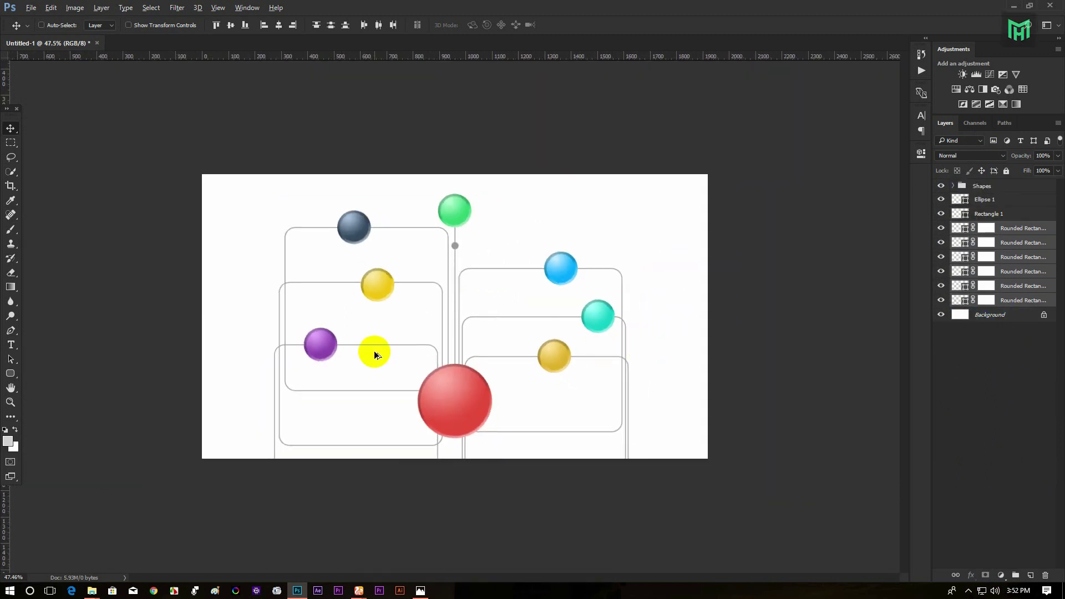
pyautogui.scroll(2, 373, 352)
pyautogui.scroll(1, 313, 364)
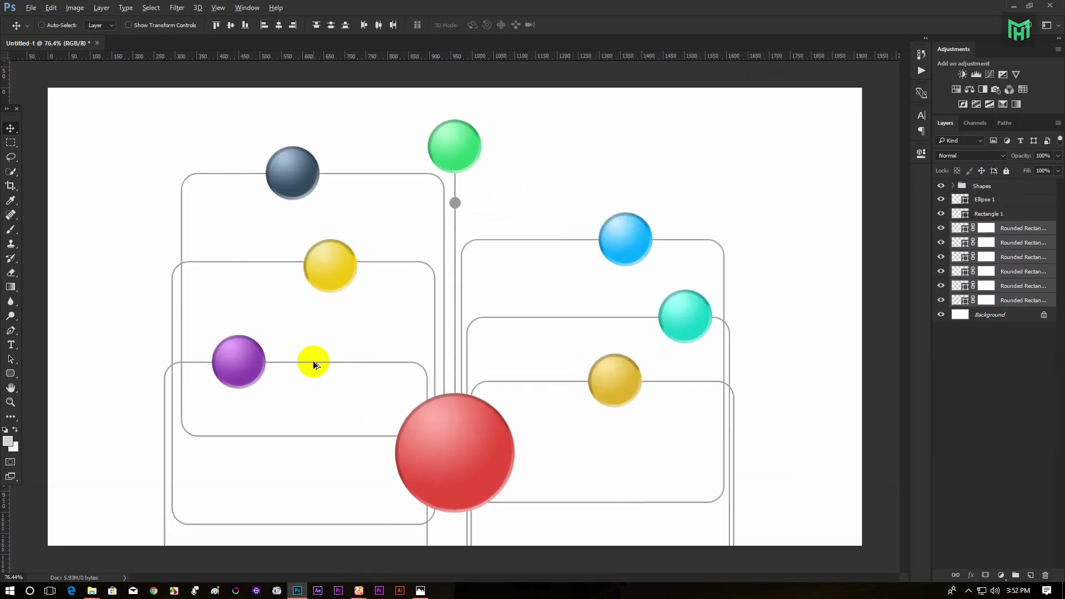
pyautogui.click(988, 230)
pyautogui.click(941, 228)
pyautogui.click(941, 228)
pyautogui.click(941, 228)
pyautogui.click(2, 172)
pyautogui.click(12, 146)
pyautogui.moveTo(117, 339); pyautogui.dragTo(244, 587)
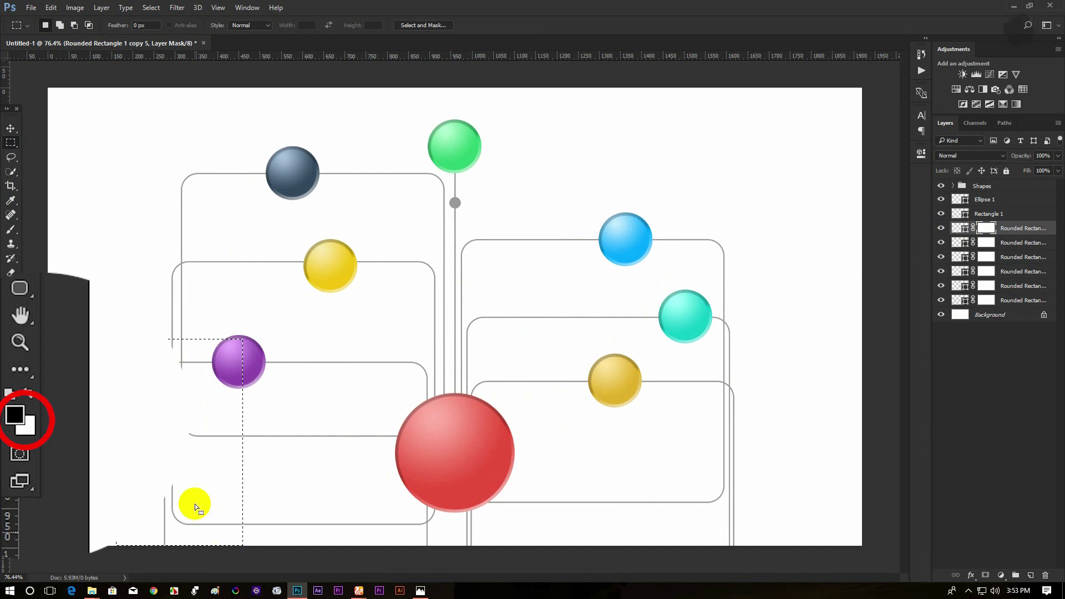
pyautogui.click(182, 493)
pyautogui.scroll(-3, 310, 466)
pyautogui.scroll(2, 363, 460)
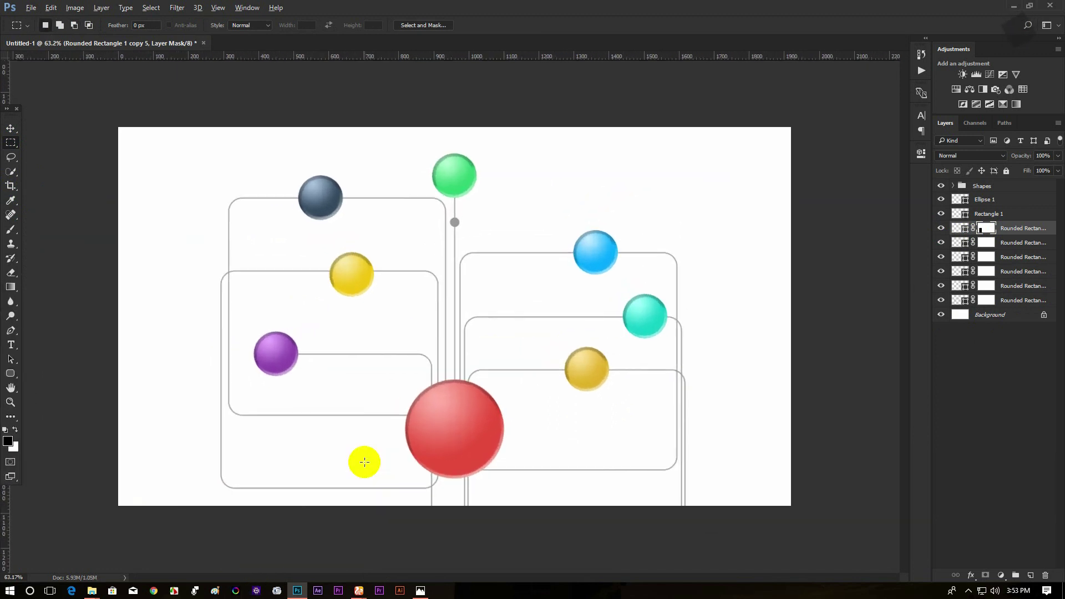
pyautogui.moveTo(339, 430); pyautogui.dragTo(603, 526)
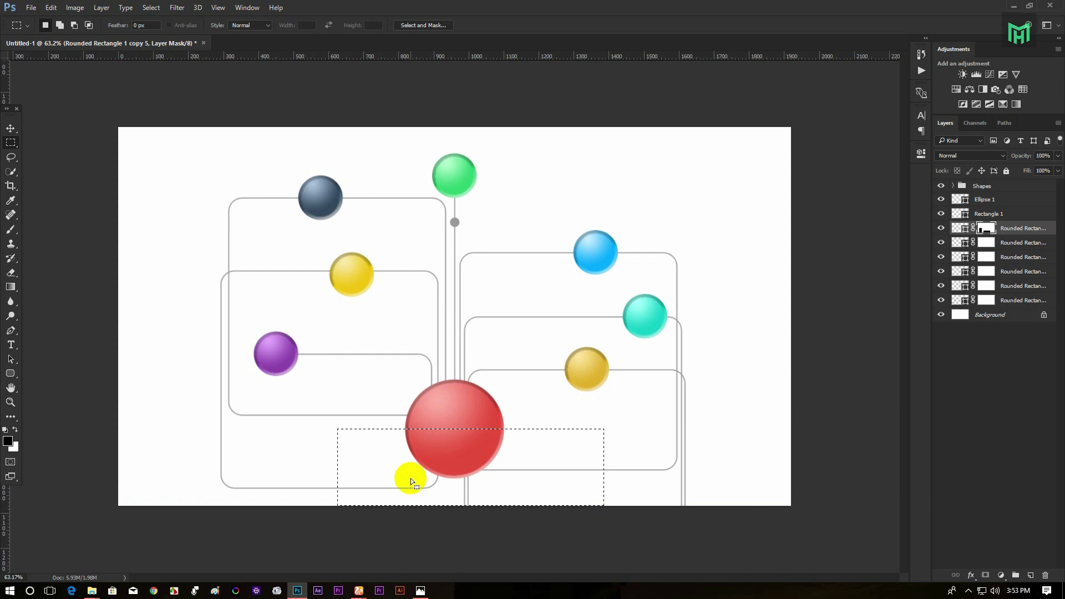
# Mask out the unwanted sides of the other five rounded rectangles, keeping only the lines connecting their circles to the red circle.
pyautogui.click(986, 242)
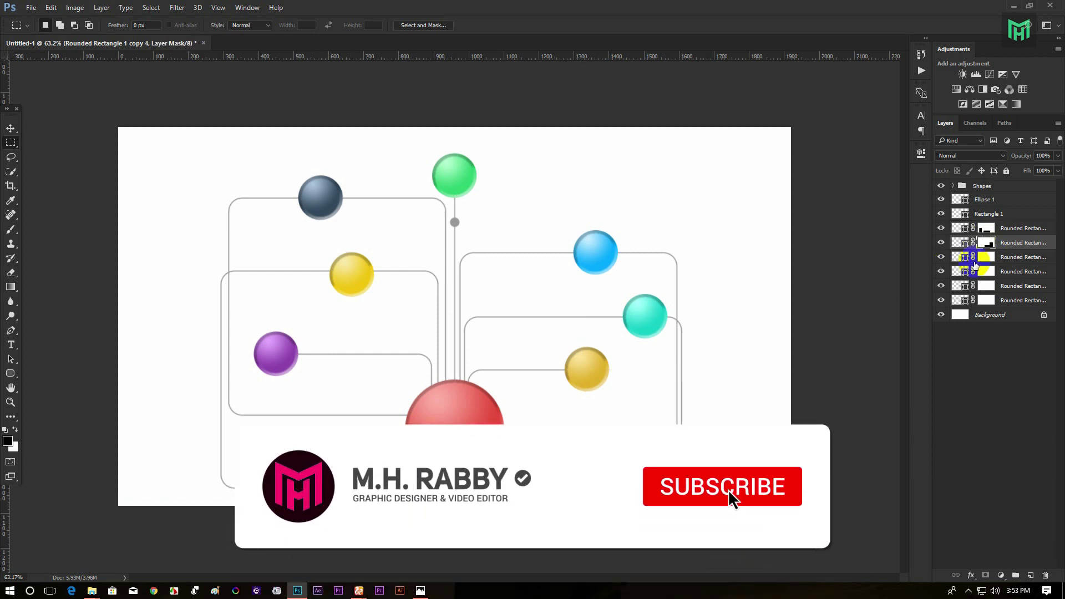
pyautogui.click(943, 271)
pyautogui.click(945, 286)
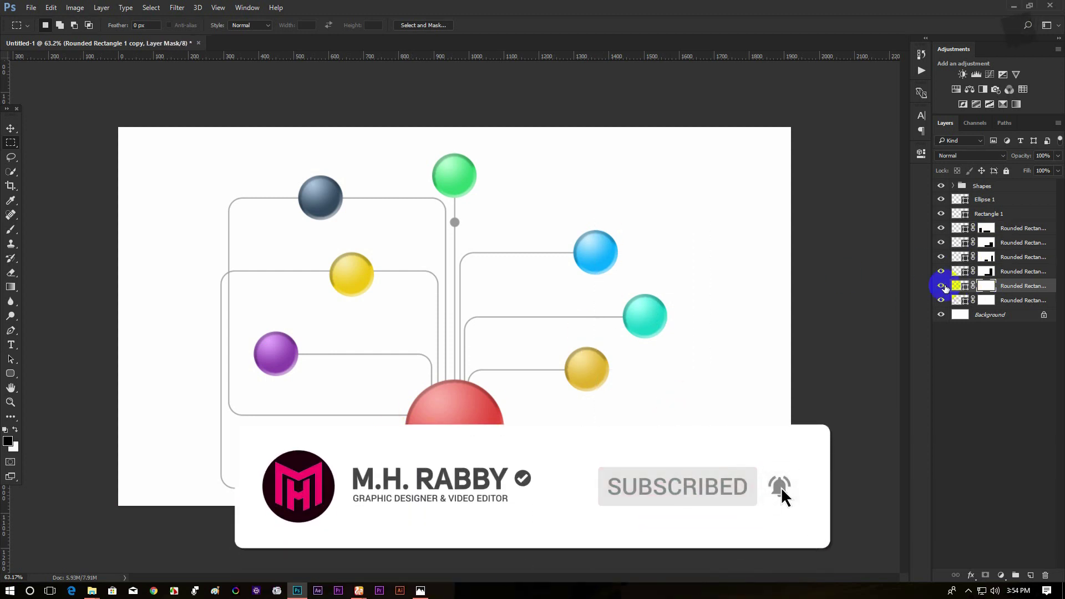
pyautogui.click(943, 299)
pyautogui.scroll(3, 520, 381)
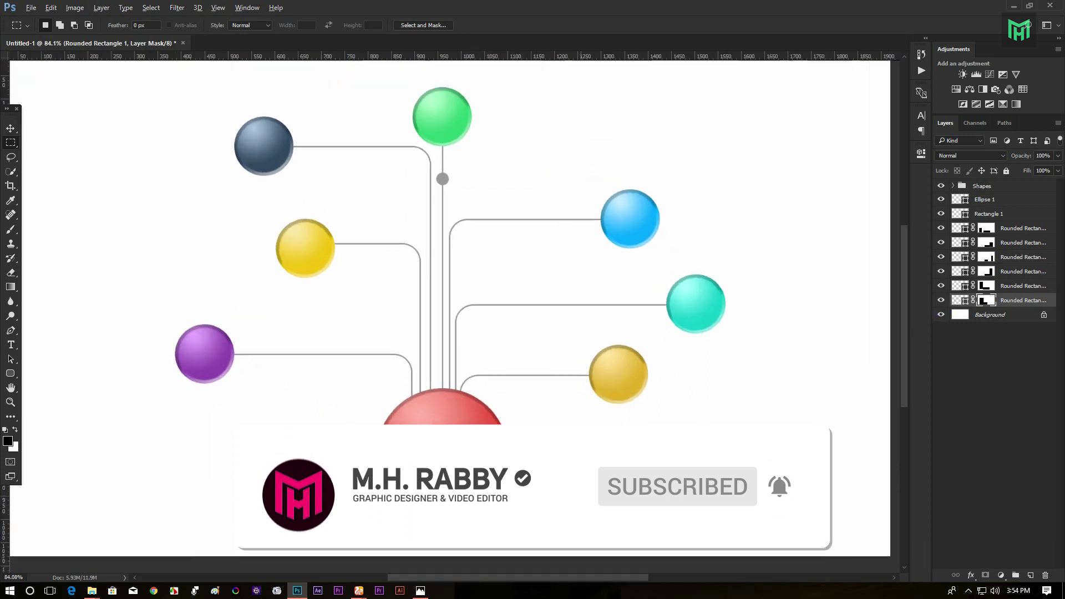
pyautogui.click(580, 442)
pyautogui.scroll(-2, 580, 442)
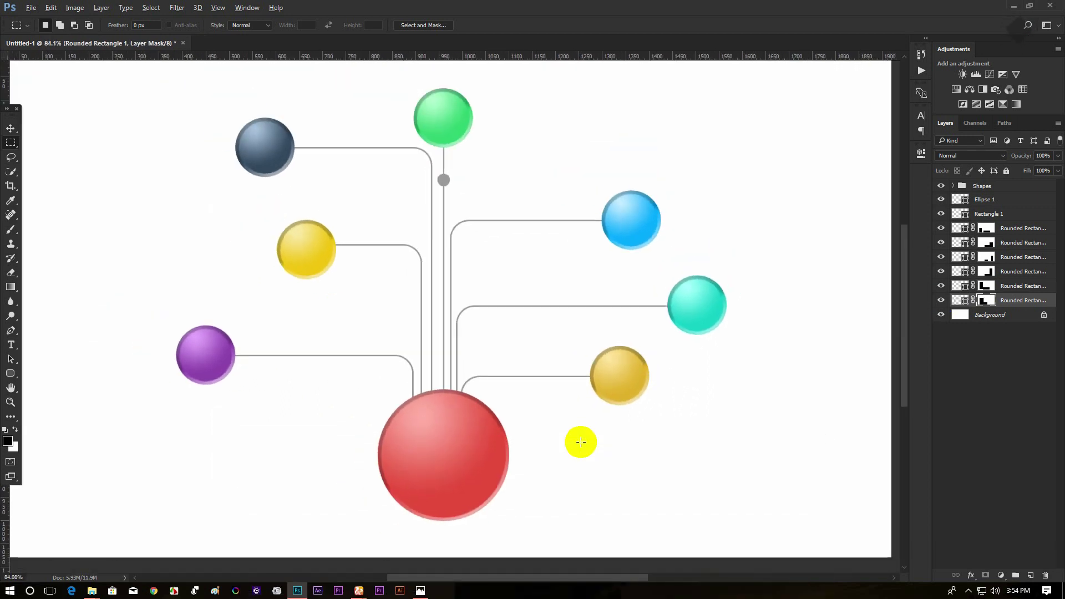
# Recolor the small grey dot below the green circle with the green sampled from that circle.
pyautogui.scroll(2, 443, 438)
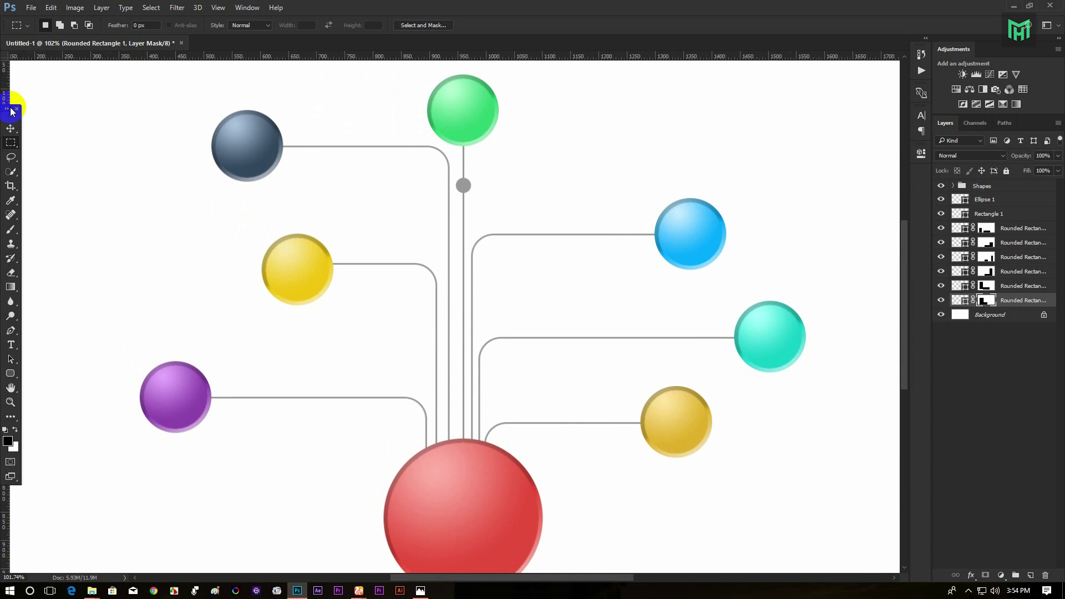
pyautogui.click(4, 133)
pyautogui.scroll(2, 571, 446)
pyautogui.click(930, 316)
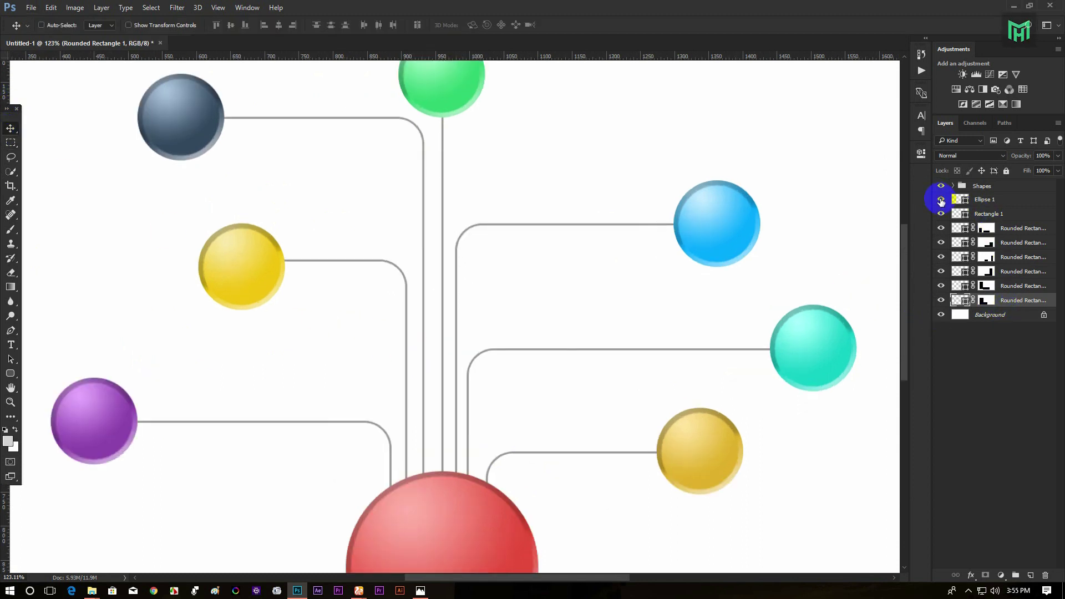
pyautogui.doubleClick(959, 200)
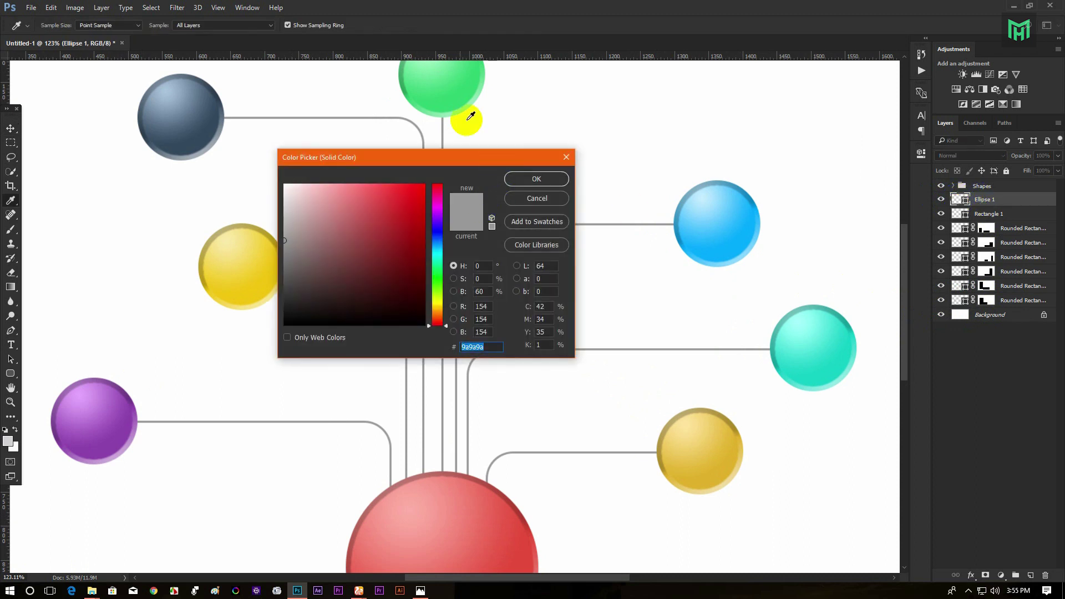
pyautogui.click(463, 96)
pyautogui.click(526, 179)
pyautogui.click(927, 241)
# Duplicate the dot onto the other connector lines, recolor each copy to match its circle, and place a grey copy on the yellow circle's line.
pyautogui.press('alt')
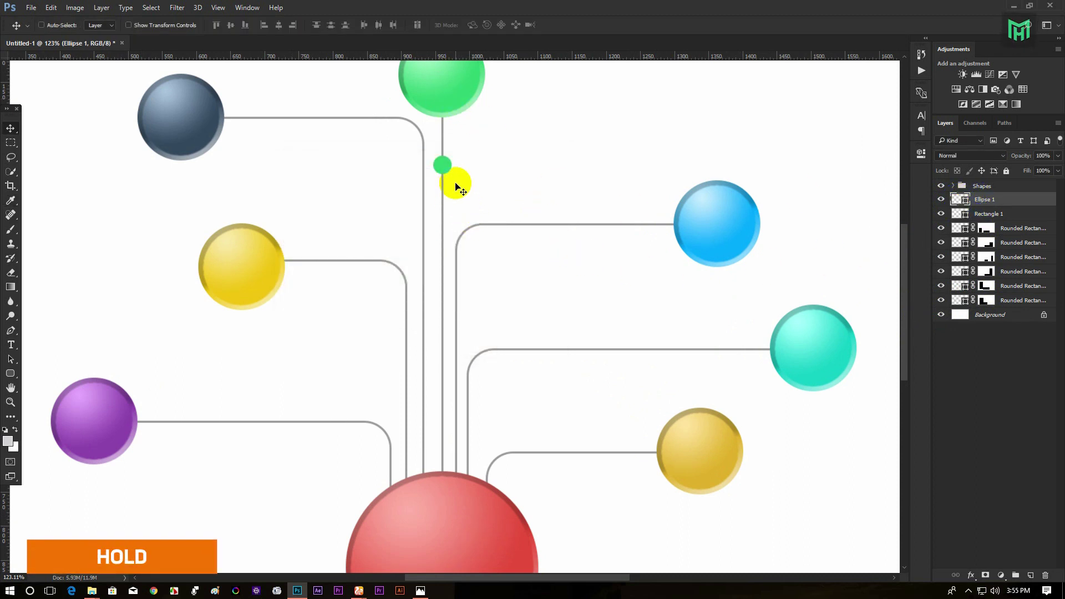
pyautogui.moveTo(444, 168); pyautogui.dragTo(358, 259)
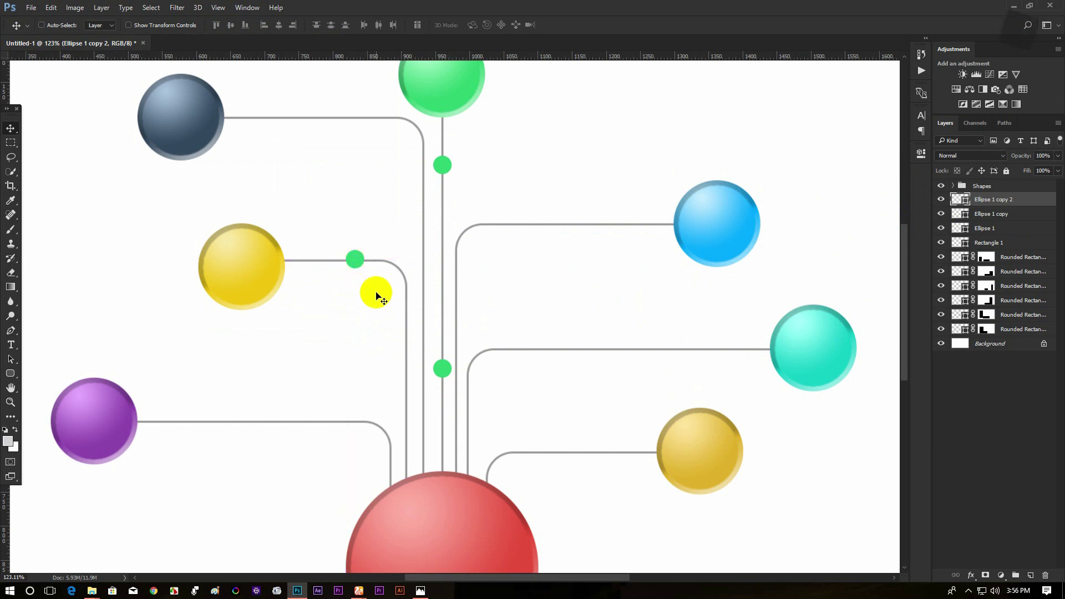
pyautogui.doubleClick(958, 198)
pyautogui.click(275, 260)
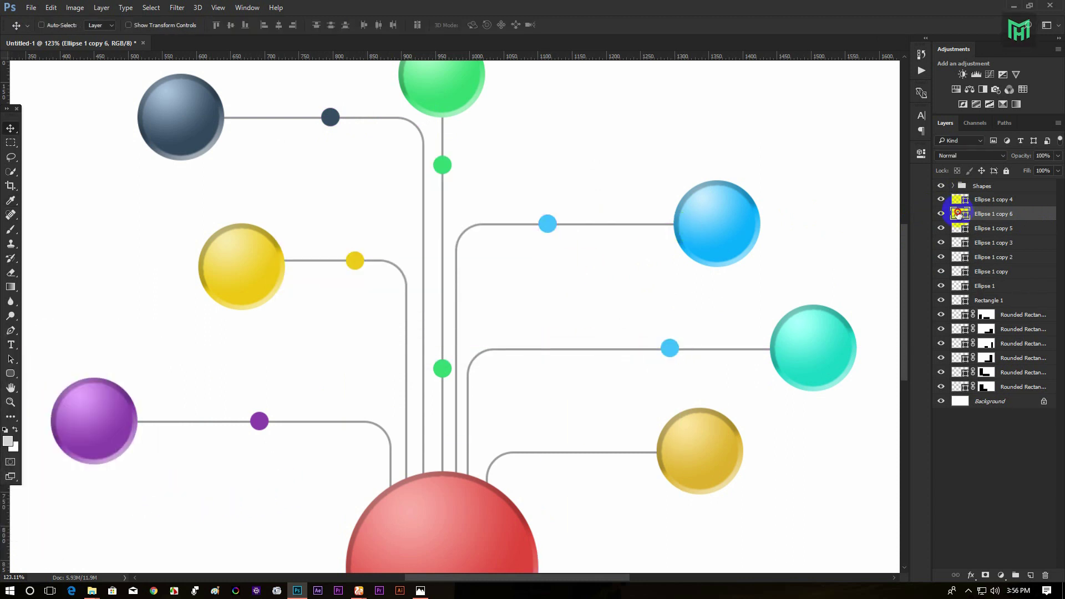
pyautogui.moveTo(442, 368); pyautogui.dragTo(543, 452)
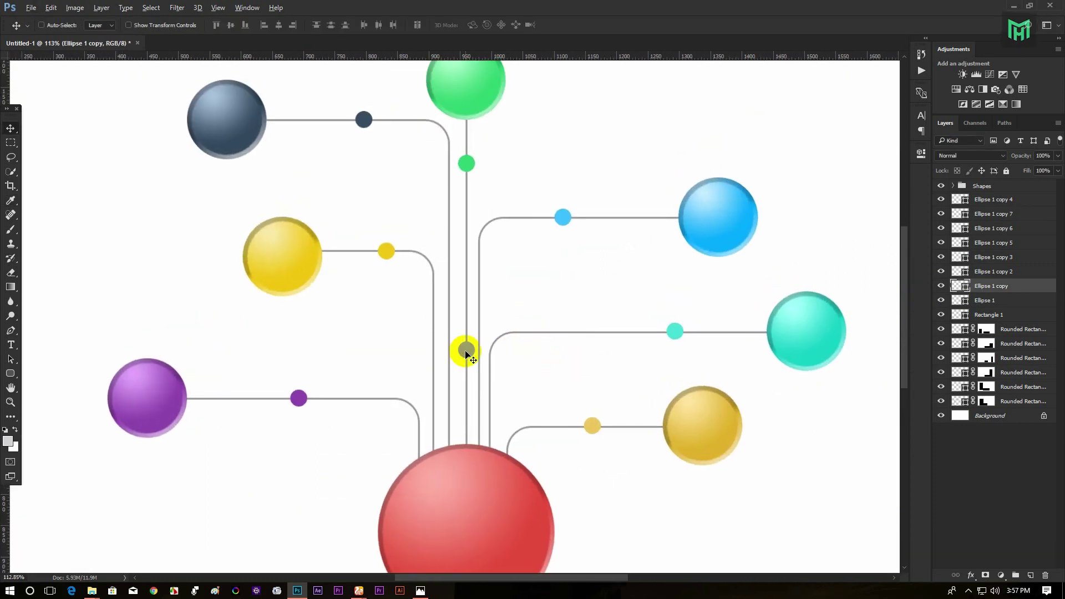
pyautogui.moveTo(466, 353); pyautogui.dragTo(431, 371)
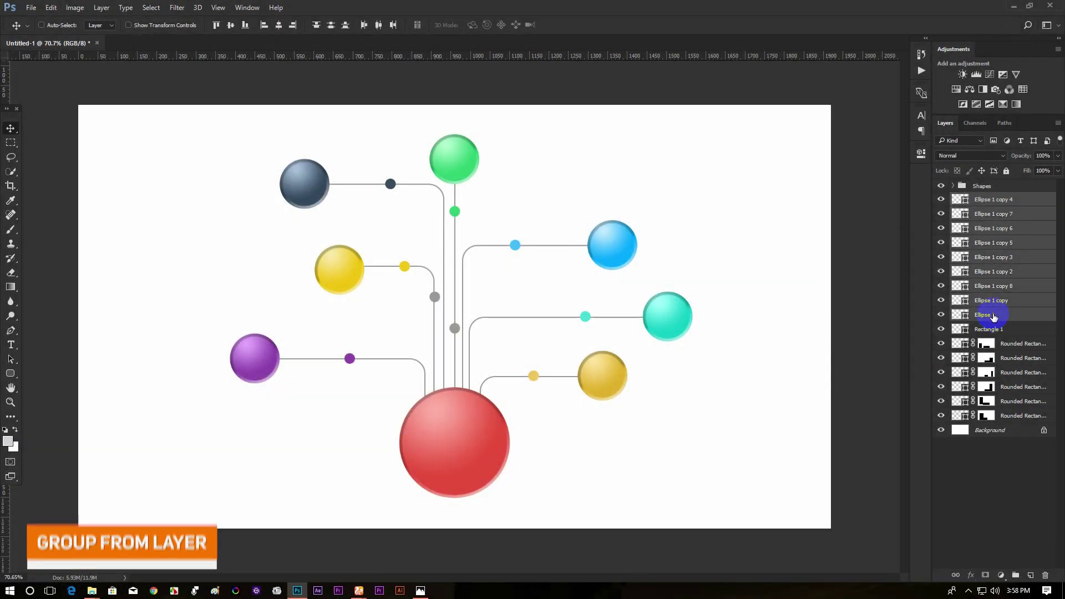
# Group all the Ellipse 1 dot layers and name the group Elips.
pyautogui.hotkey('ctrl', 'g')
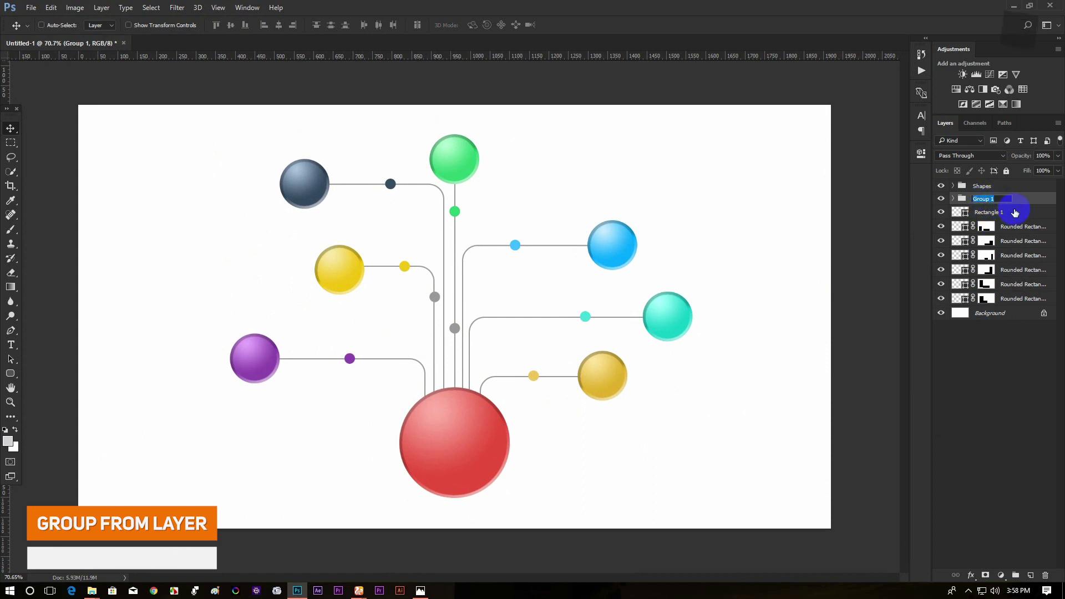
pyautogui.write('Elips')
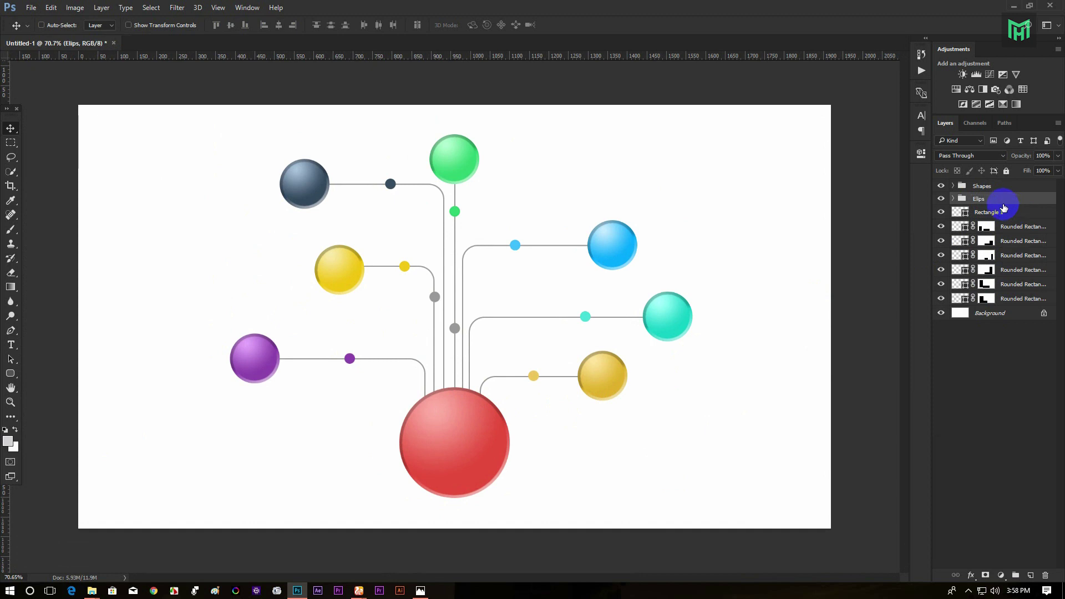
# Group the six rounded rectangle line layers and move Rectangle 1 into that group.
pyautogui.click(1013, 225)
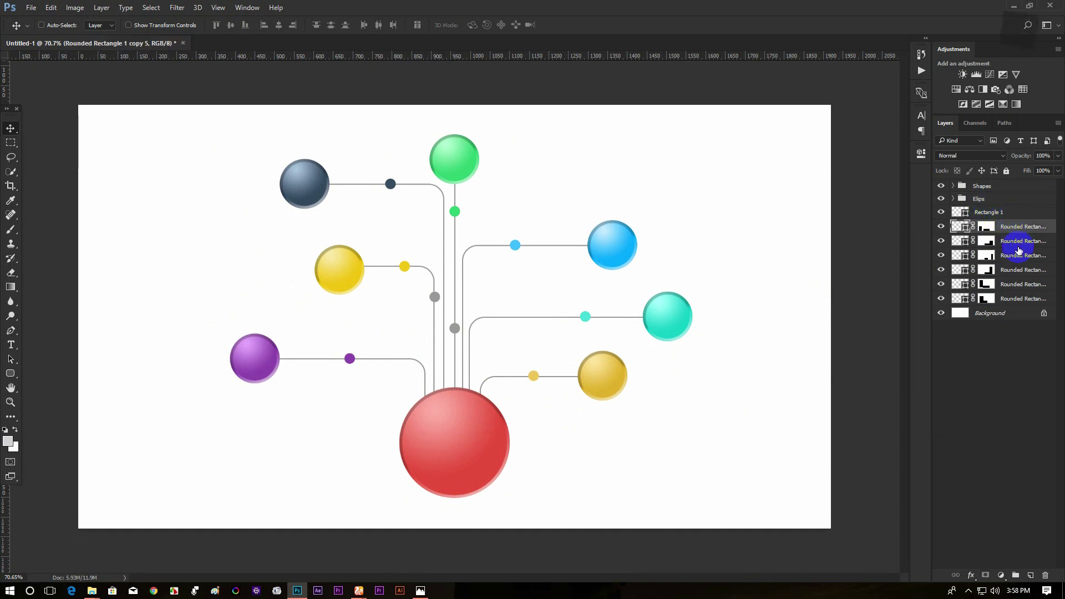
pyautogui.keyDown('shift'); pyautogui.click(1009, 300); pyautogui.keyUp('shift')
pyautogui.keyDown('shift'); pyautogui.click(986, 252); pyautogui.keyUp('shift')
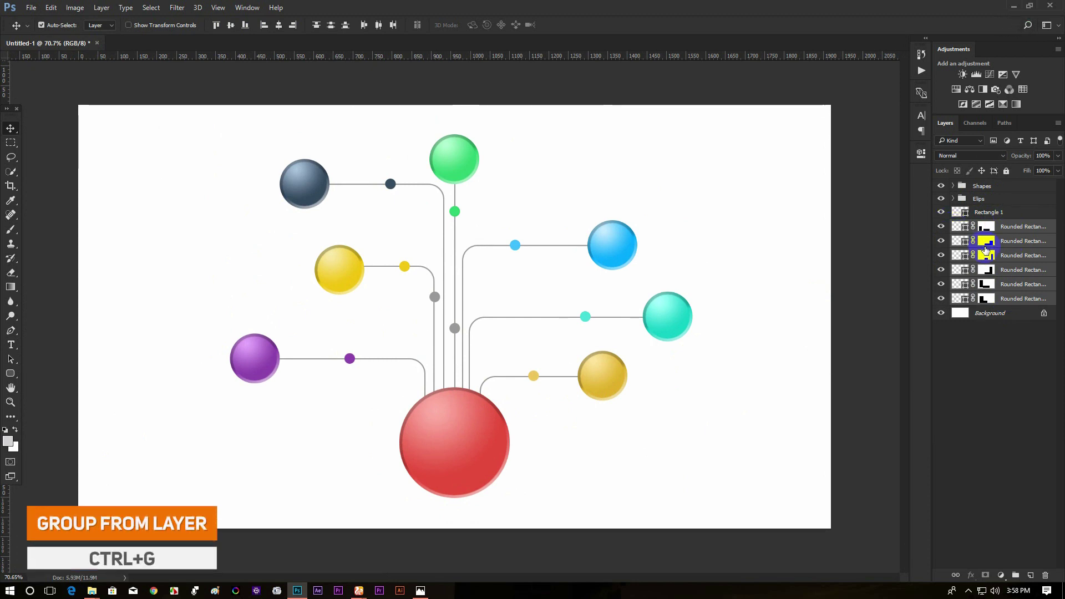
pyautogui.hotkey('ctrl', 'g')
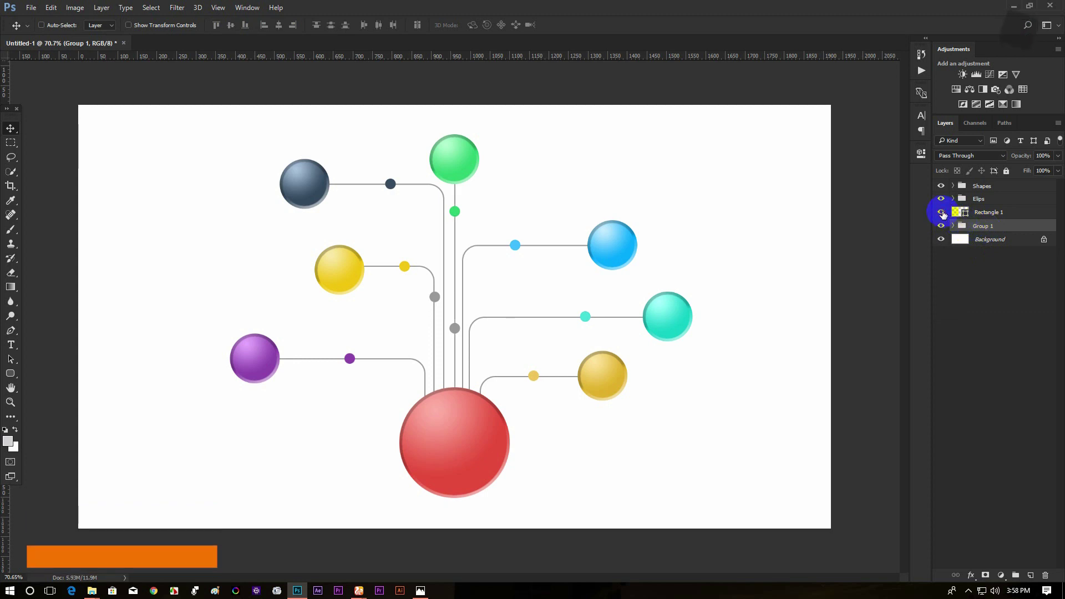
pyautogui.moveTo(984, 213); pyautogui.dragTo(990, 229)
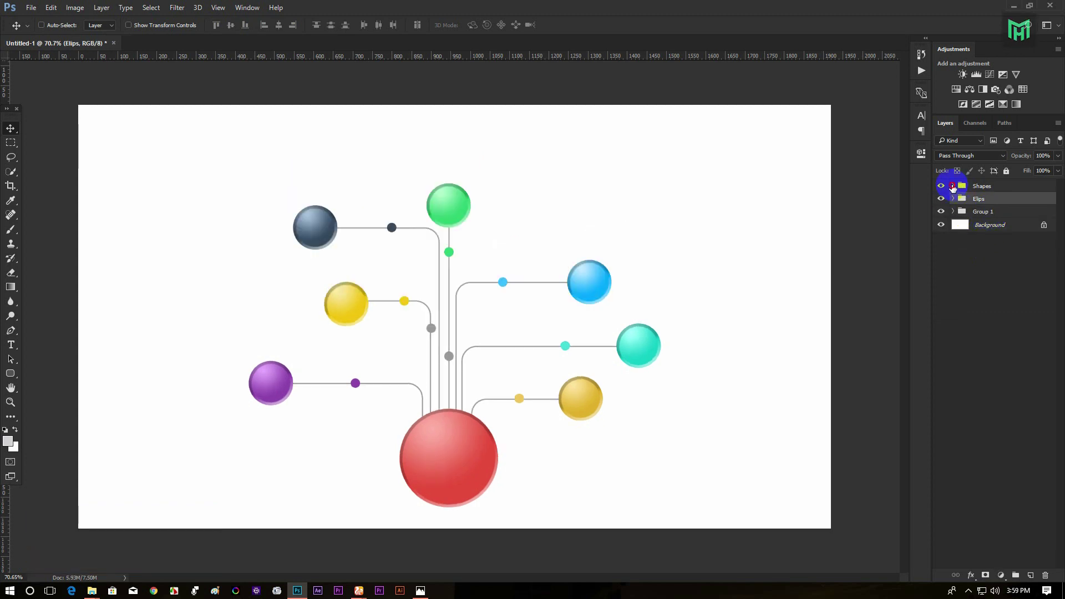
# Open the layer style of the teal circle, Shape 1 copy 7 in the Shapes group, and enable Drop Shadow.
pyautogui.click(952, 185)
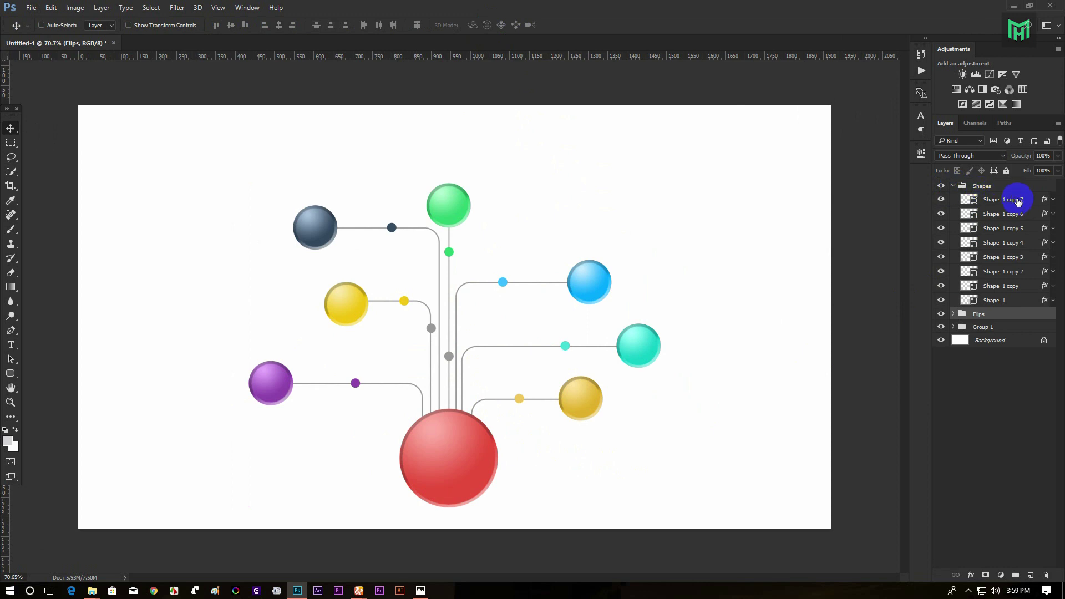
pyautogui.click(1015, 200)
pyautogui.rightClick(1008, 203)
pyautogui.click(903, 72)
pyautogui.moveTo(387, 147); pyautogui.dragTo(656, 52)
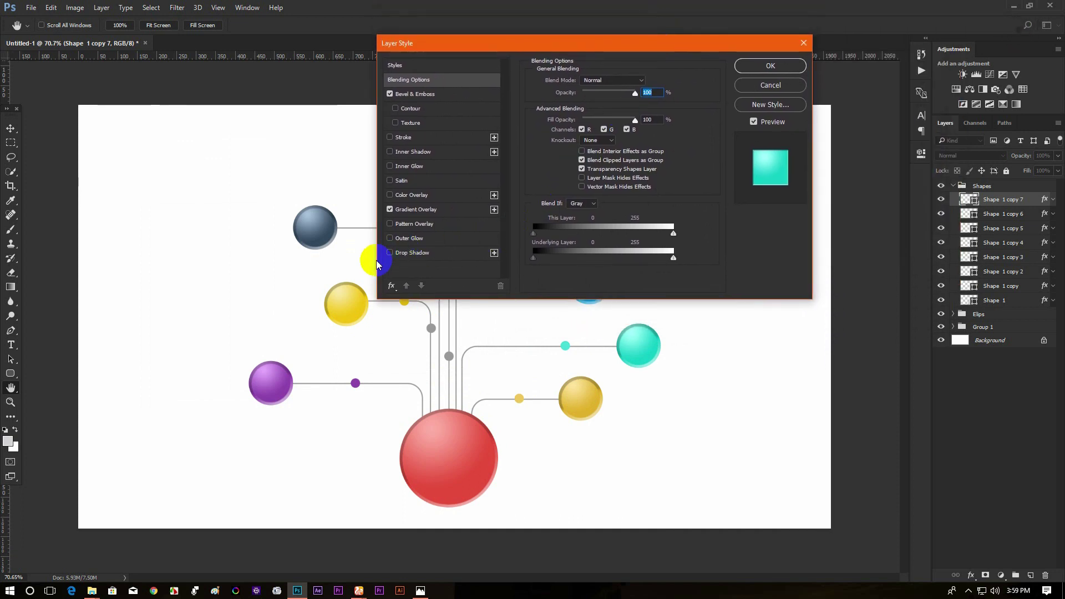
pyautogui.click(396, 254)
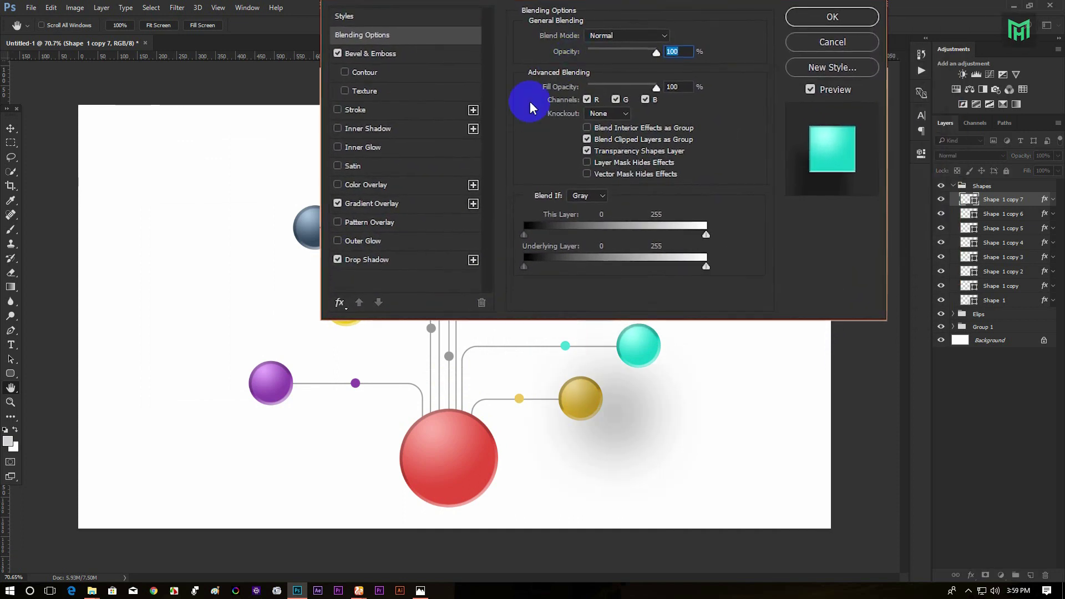
# Set the teal circle's drop shadow to 30% opacity, 116° angle, 8 px distance and 13 px size, and apply it.
pyautogui.click(405, 258)
pyautogui.moveTo(601, 53); pyautogui.dragTo(644, 76)
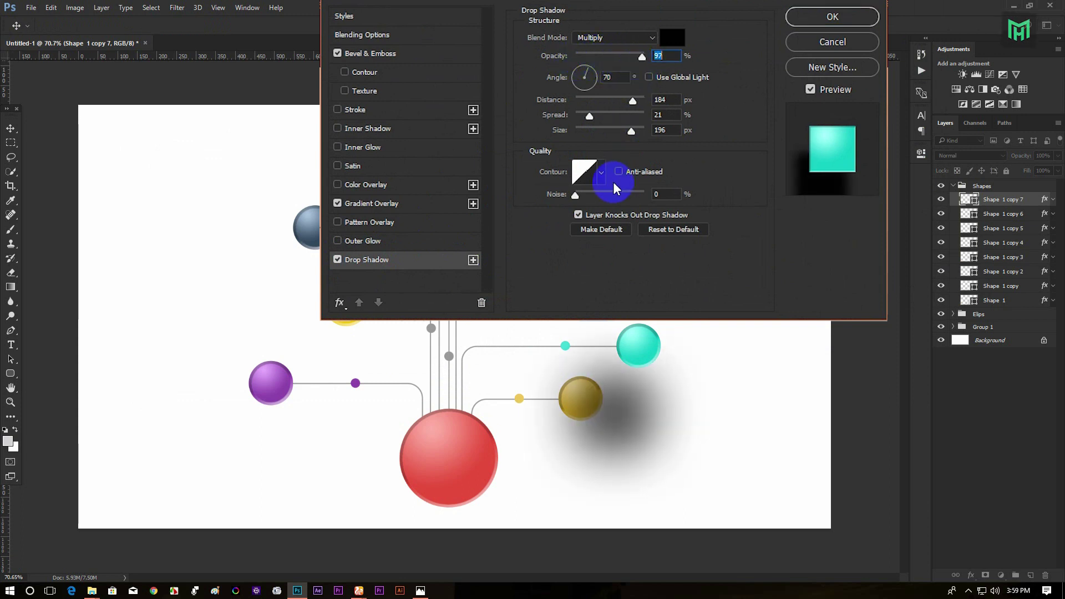
pyautogui.moveTo(602, 126); pyautogui.dragTo(581, 135)
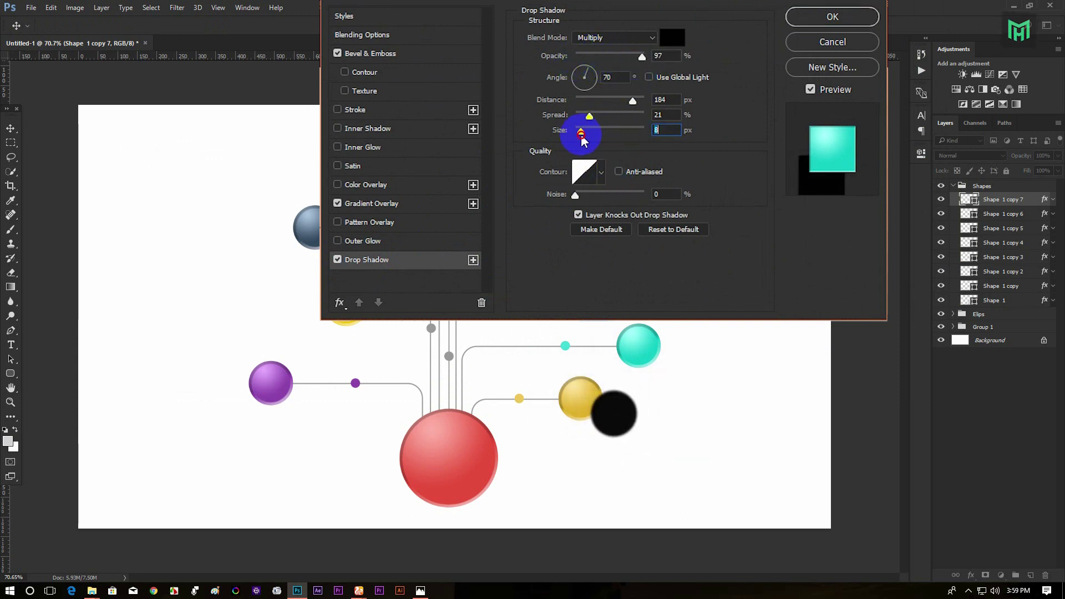
pyautogui.moveTo(613, 413); pyautogui.dragTo(646, 364)
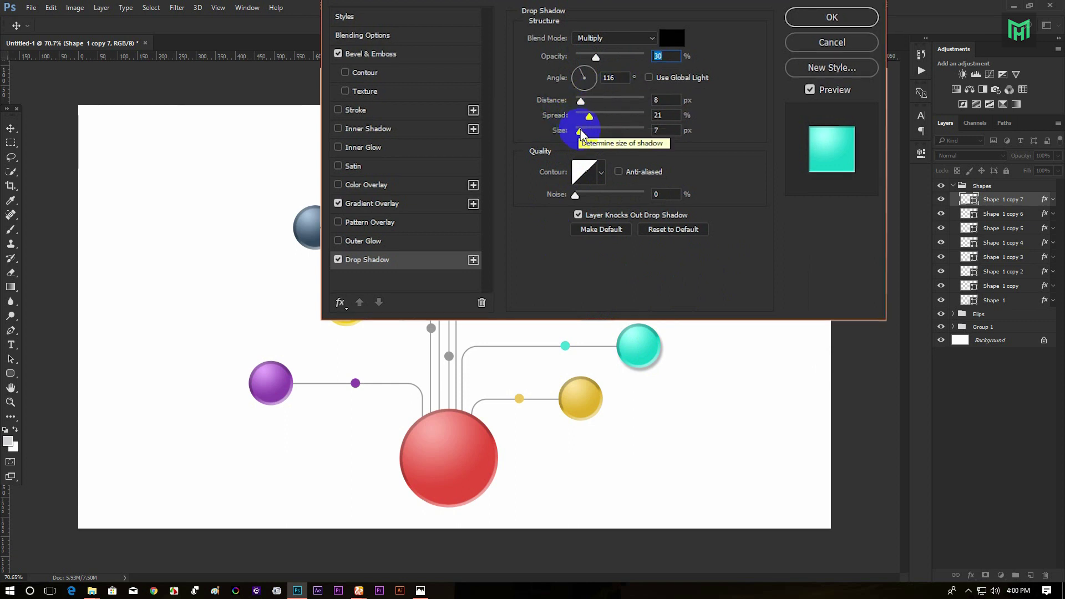
pyautogui.moveTo(580, 131); pyautogui.dragTo(583, 131)
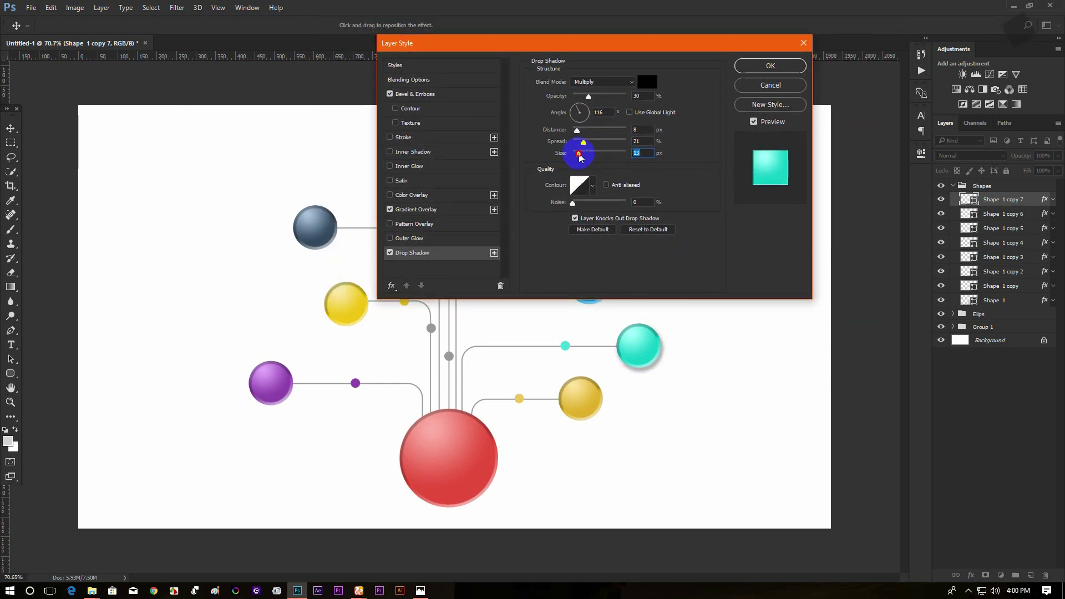
pyautogui.click(757, 75)
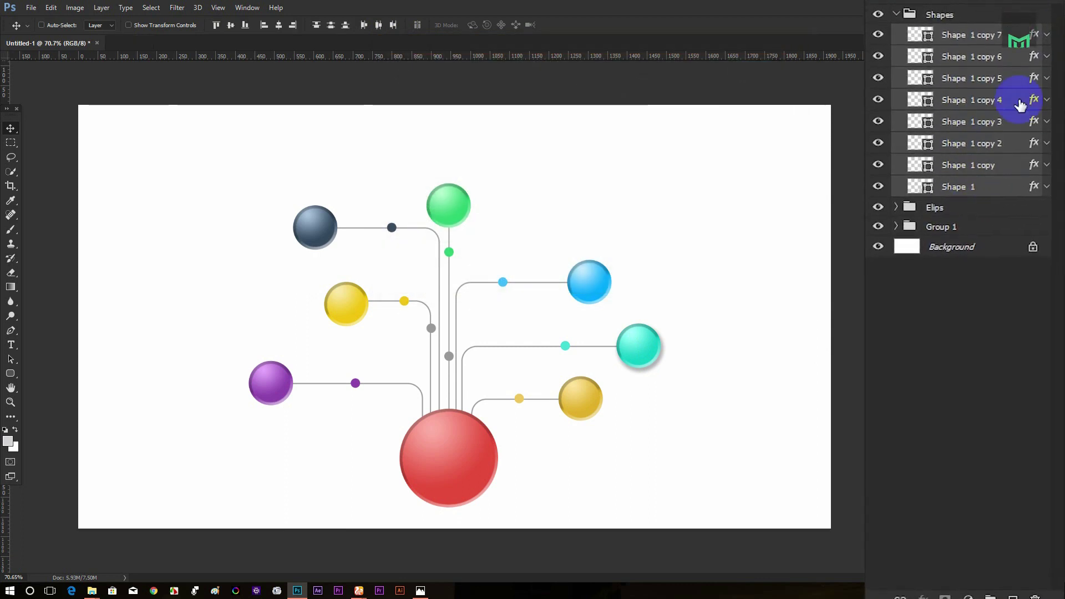
# Copy the Drop Shadow effect from Shape 1 copy 7 to the other seven Shape layers.
pyautogui.keyDown('alt'); pyautogui.click(1047, 31); pyautogui.keyUp('alt')
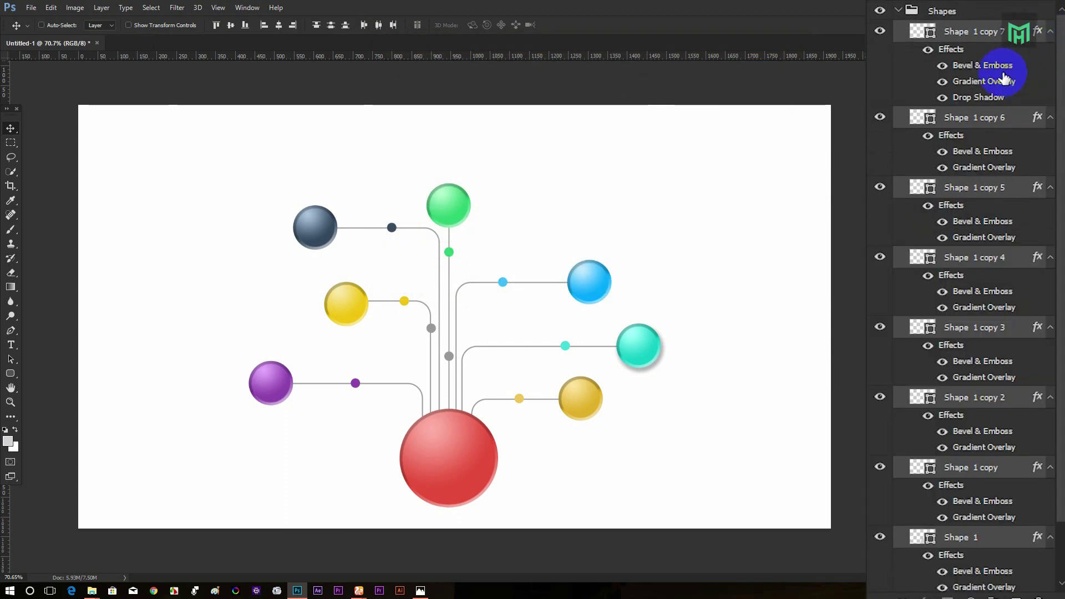
pyautogui.click(1003, 78)
pyautogui.scroll(-1, 999, 83)
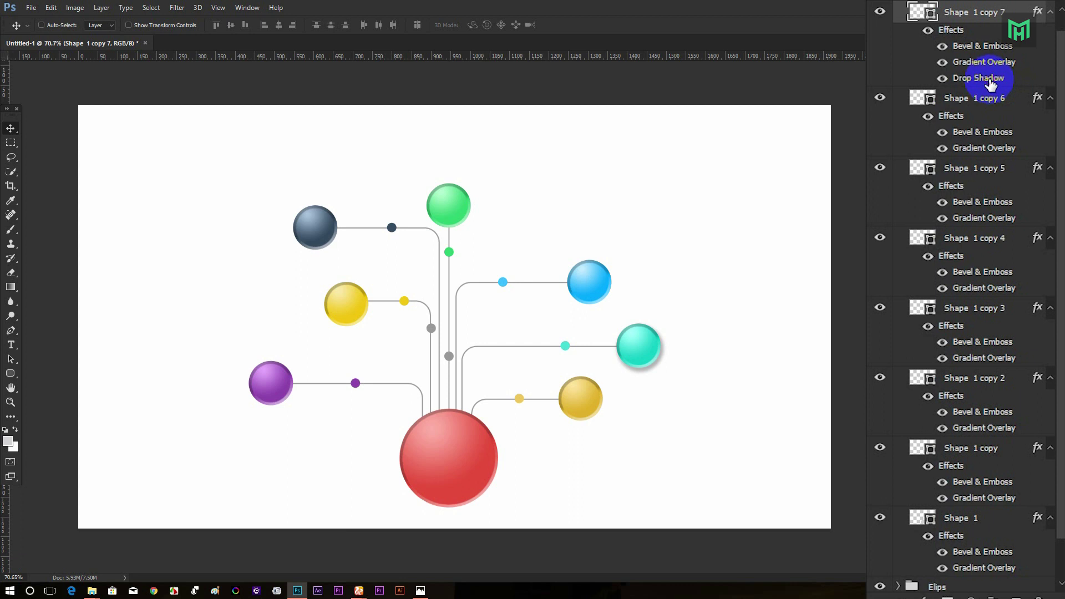
pyautogui.moveTo(987, 81); pyautogui.dragTo(984, 119)
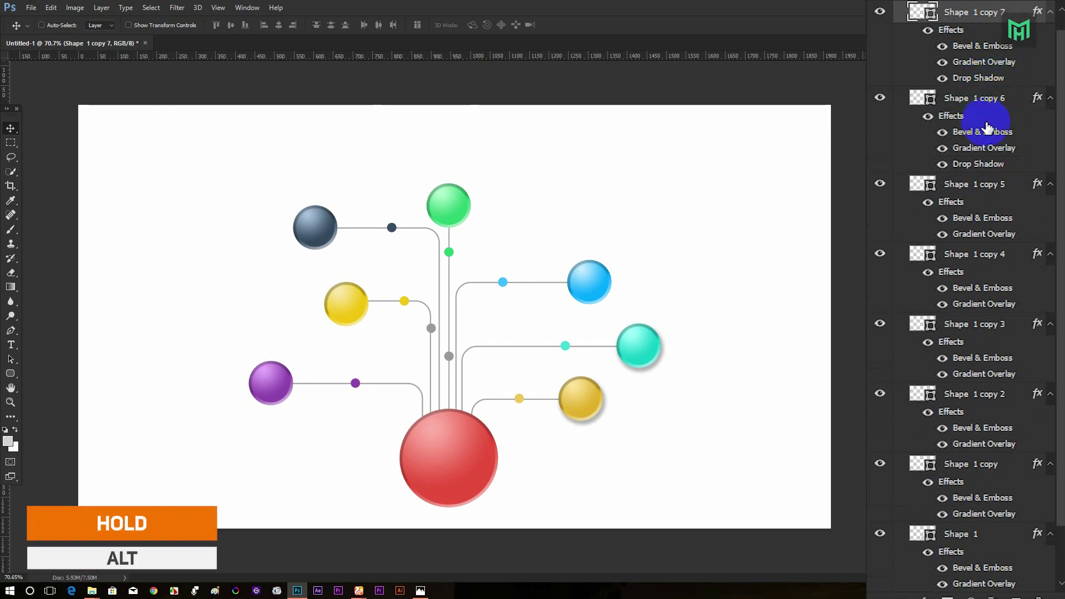
pyautogui.scroll(-2, 990, 160)
pyautogui.moveTo(982, 106); pyautogui.dragTo(995, 212)
pyautogui.scroll(-1, 985, 139)
pyautogui.moveTo(978, 257); pyautogui.dragTo(986, 364)
pyautogui.scroll(3, 976, 452)
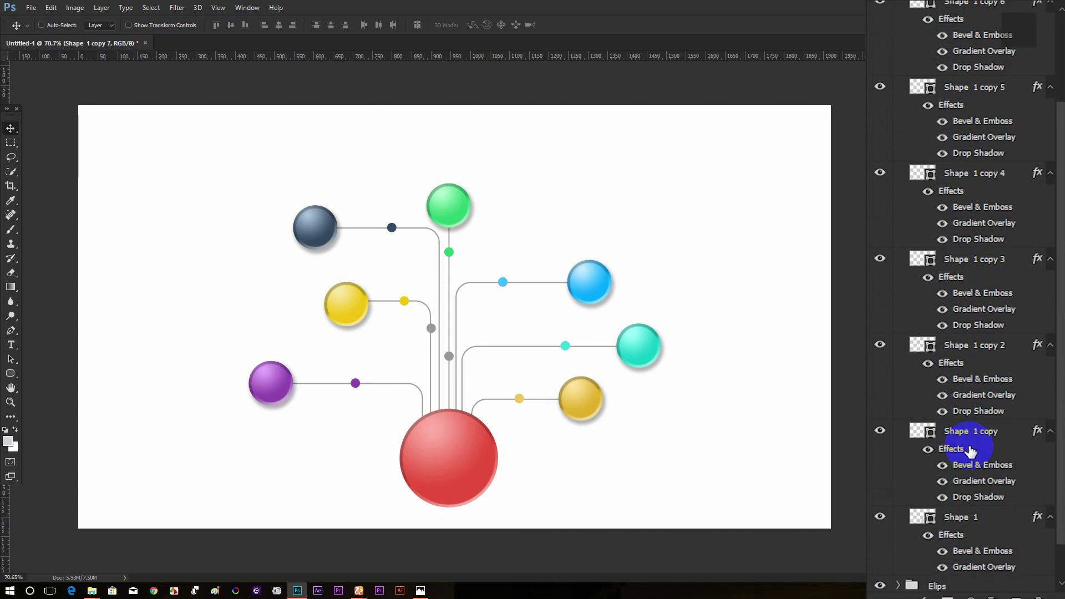
pyautogui.click(959, 488)
pyautogui.scroll(-4, 982, 493)
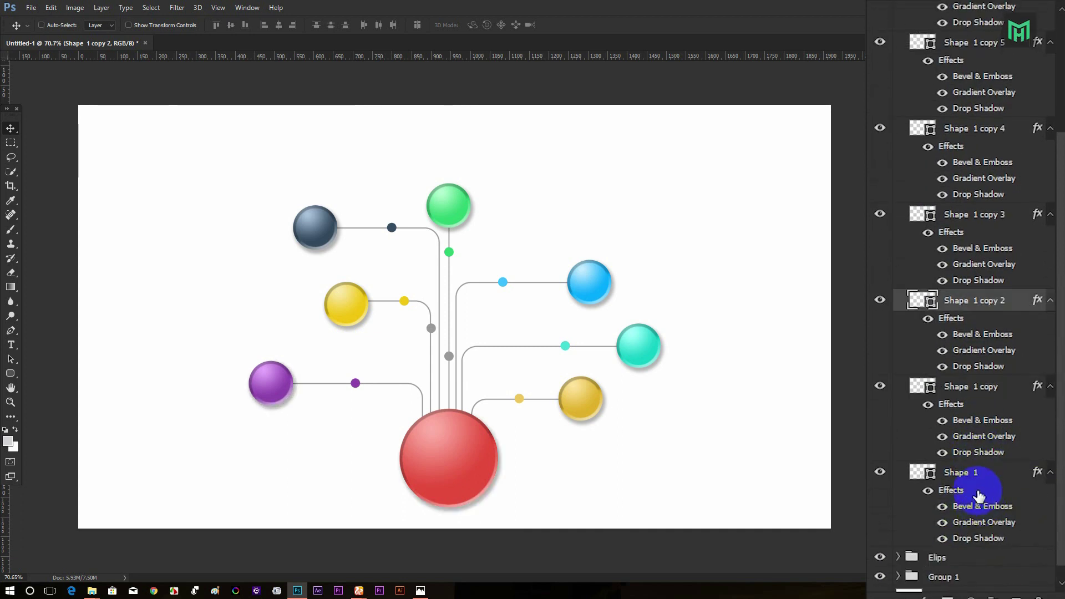
# Collapse the effects lists of all eight layers in the Shapes group.
pyautogui.scroll(5, 943, 433)
pyautogui.click(921, 373)
pyautogui.moveTo(920, 373); pyautogui.dragTo(959, 72)
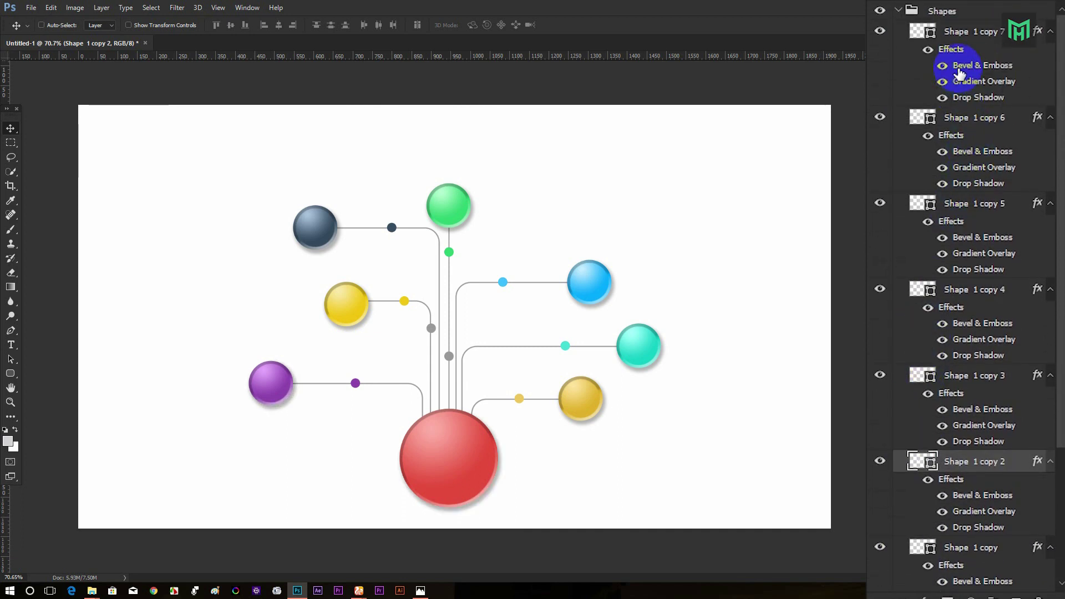
pyautogui.click(965, 36)
pyautogui.scroll(-2, 986, 309)
pyautogui.keyDown('shift'); pyautogui.click(1030, 479); pyautogui.keyUp('shift')
pyautogui.keyDown('alt'); pyautogui.click(1047, 475); pyautogui.keyUp('alt')
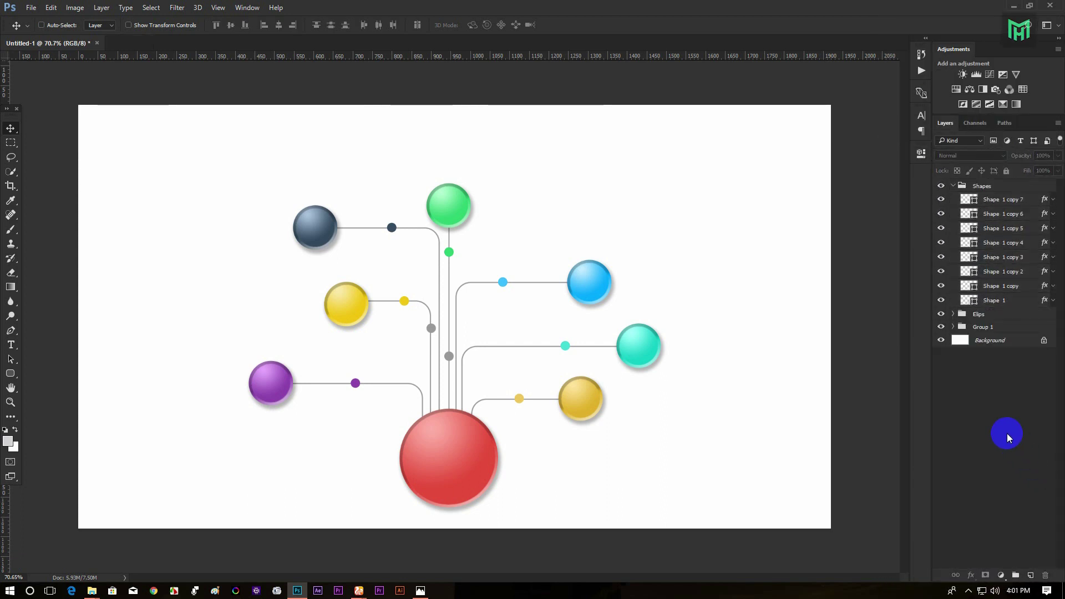
# Switch to the Infographic folder and open its eight icon images as separate documents in Photoshop.
pyautogui.hotkey('ctrl', '0')
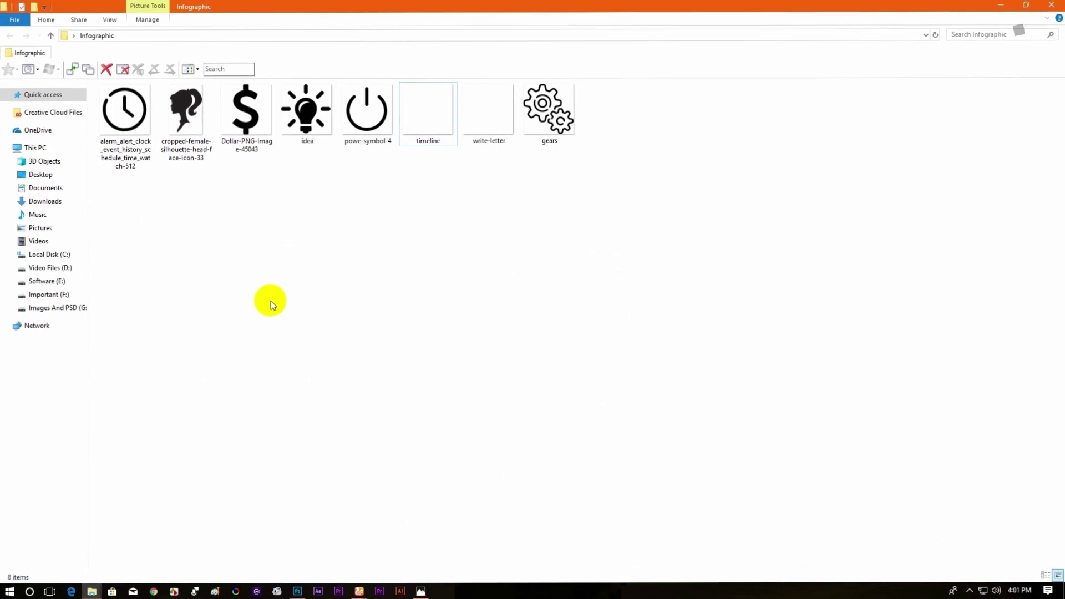
pyautogui.moveTo(133, 193); pyautogui.dragTo(364, 587)
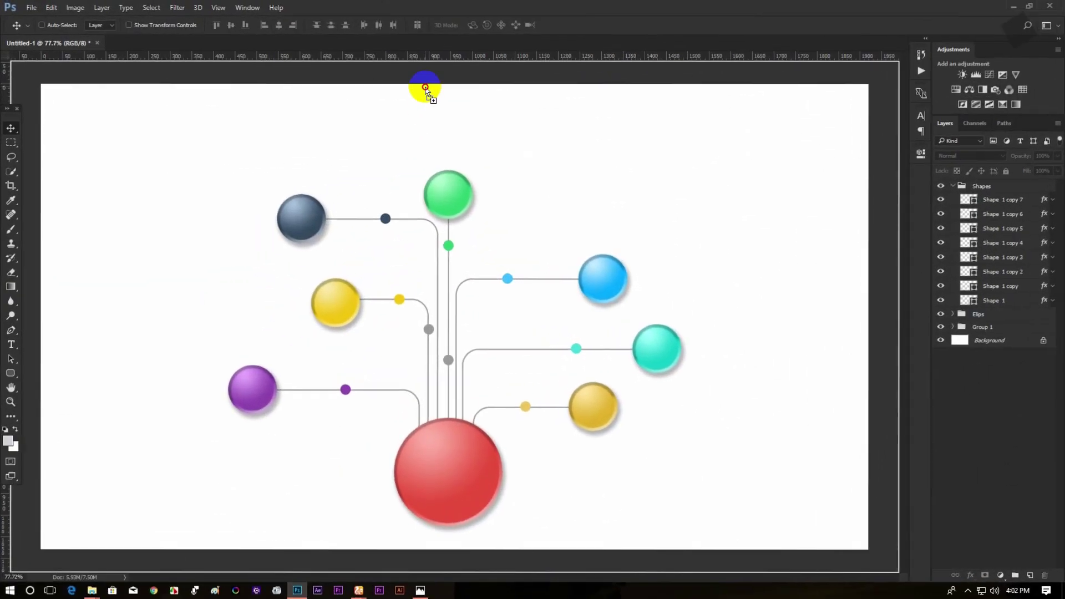
pyautogui.moveTo(423, 88); pyautogui.dragTo(424, 51)
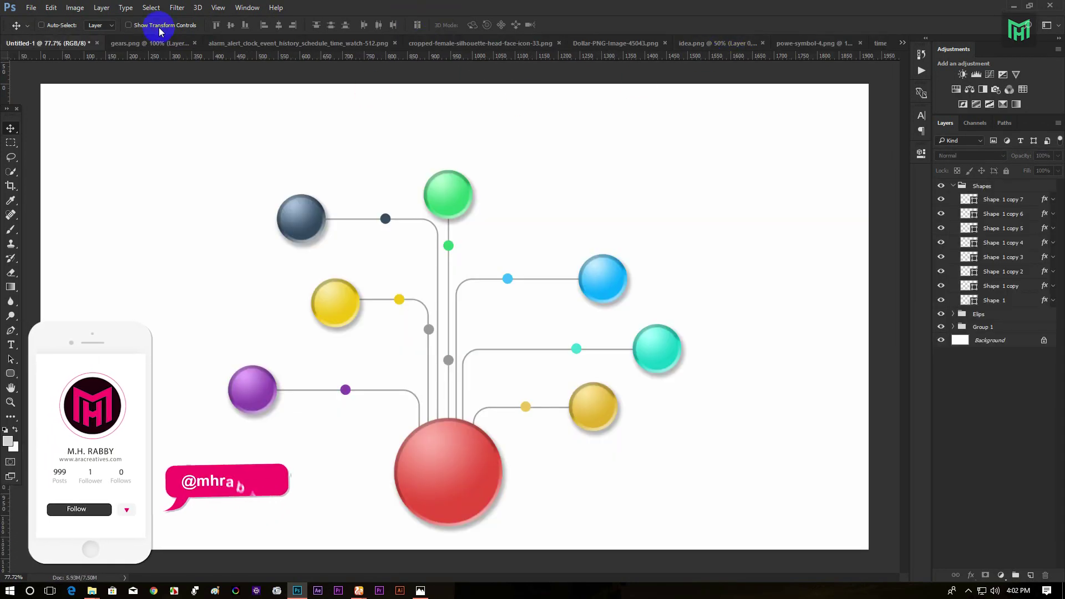
# Bring the gears icon from gears.png into the infographic, scale it to about 24%, and centre it on the purple circle.
pyautogui.click(155, 44)
pyautogui.moveTo(368, 240); pyautogui.dragTo(256, 375)
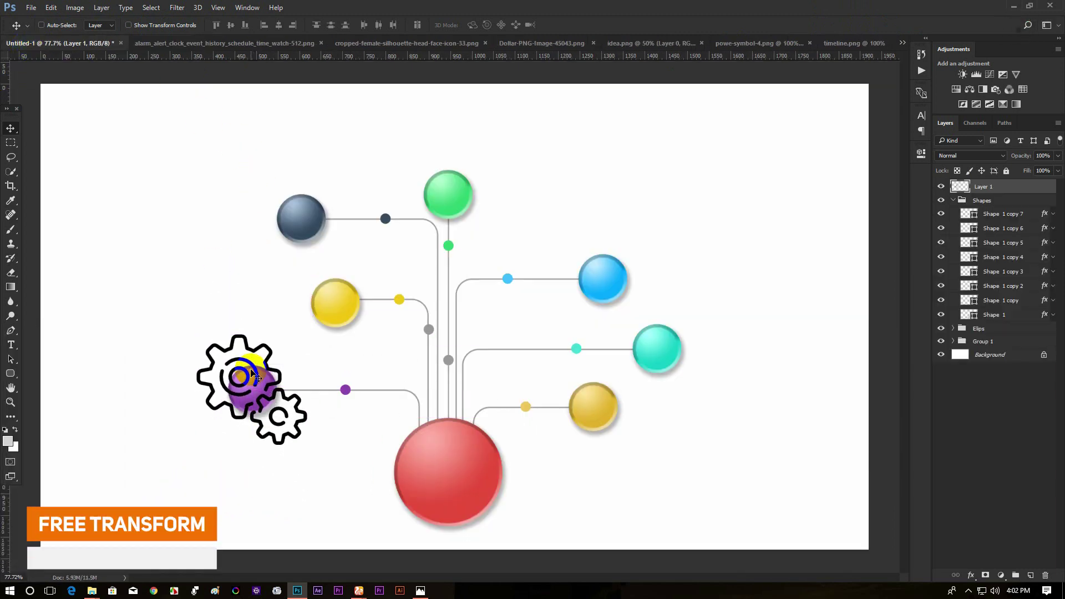
pyautogui.hotkey('ctrl', 't')
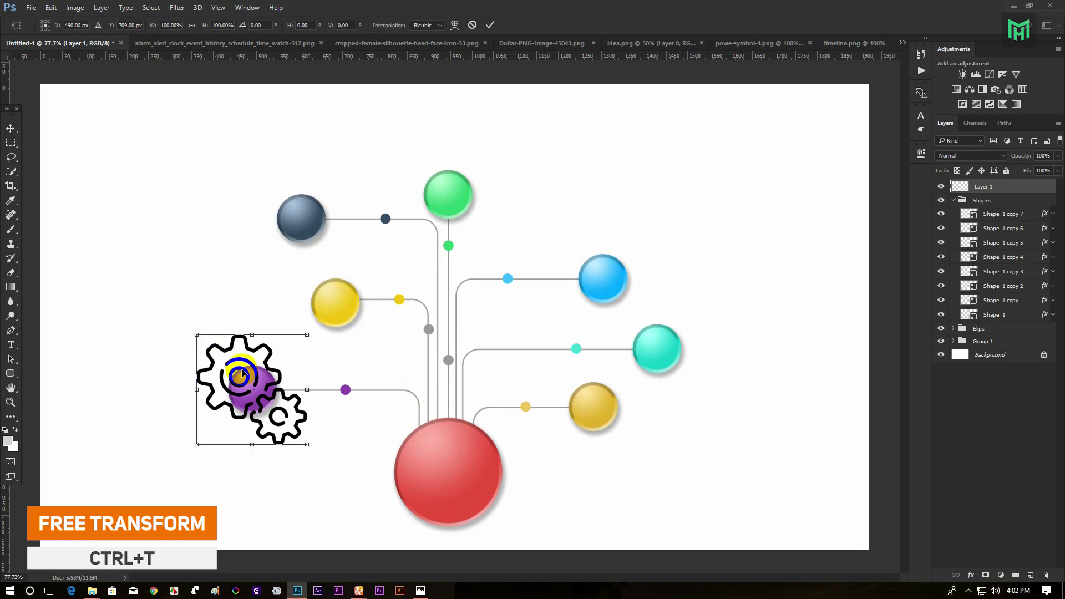
pyautogui.moveTo(308, 334); pyautogui.dragTo(265, 367)
pyautogui.scroll(10, 250, 388)
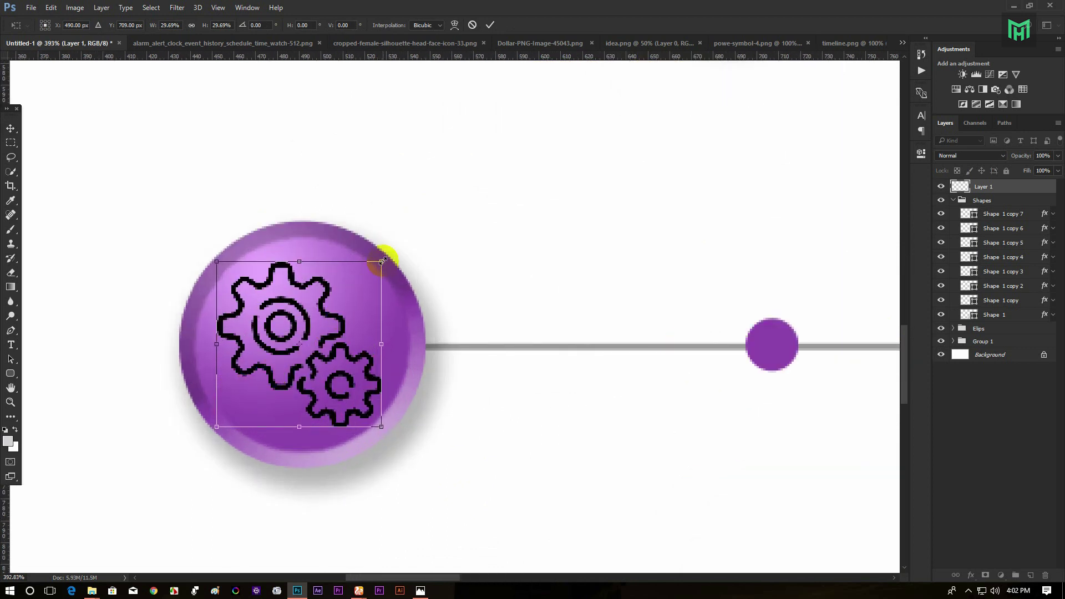
pyautogui.moveTo(382, 260); pyautogui.dragTo(369, 279)
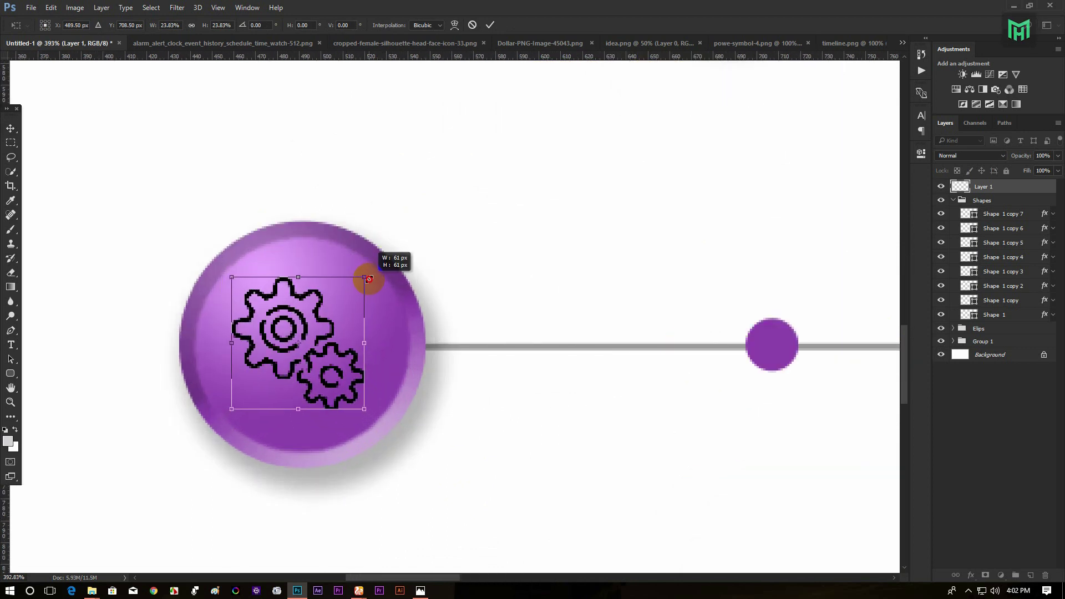
pyautogui.click(493, 26)
pyautogui.moveTo(274, 347); pyautogui.dragTo(278, 341)
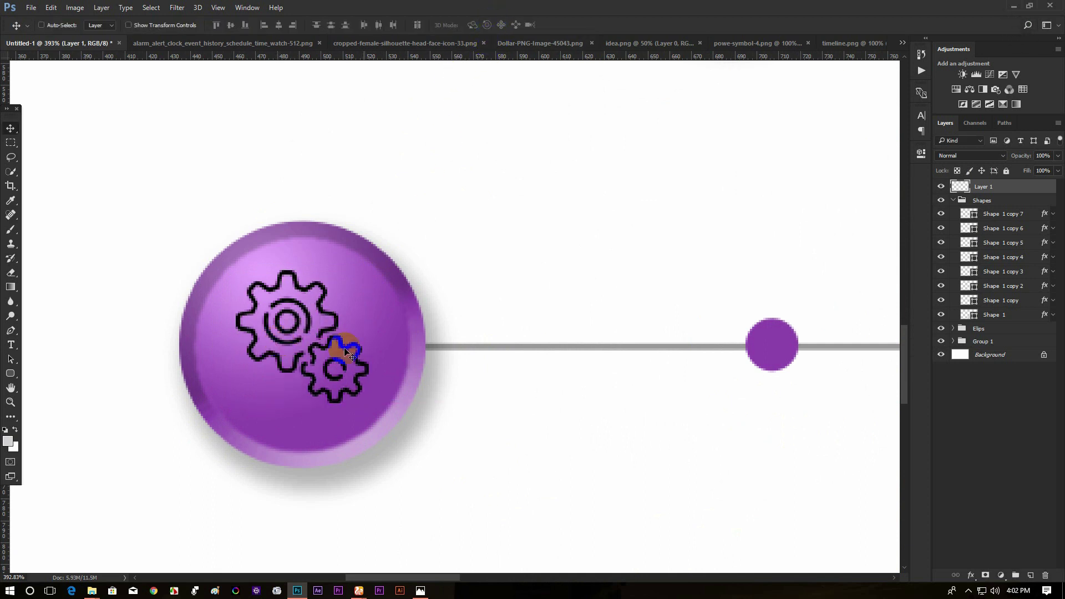
# Collapse the Shapes group and add a white (ffffff) Color Overlay to the gears icon layer.
pyautogui.click(952, 200)
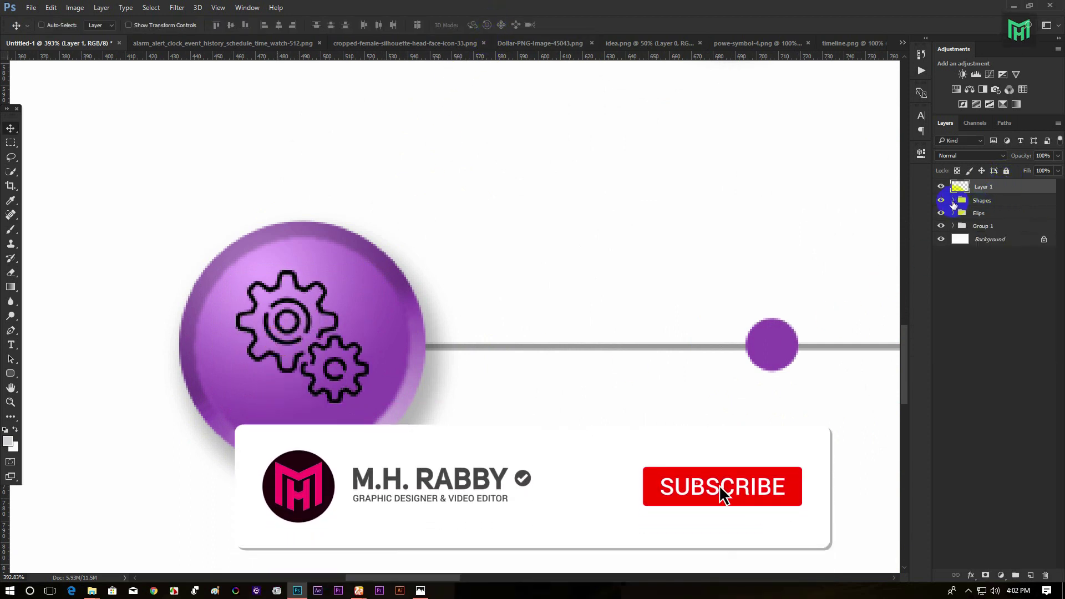
pyautogui.rightClick(996, 190)
pyautogui.click(865, 71)
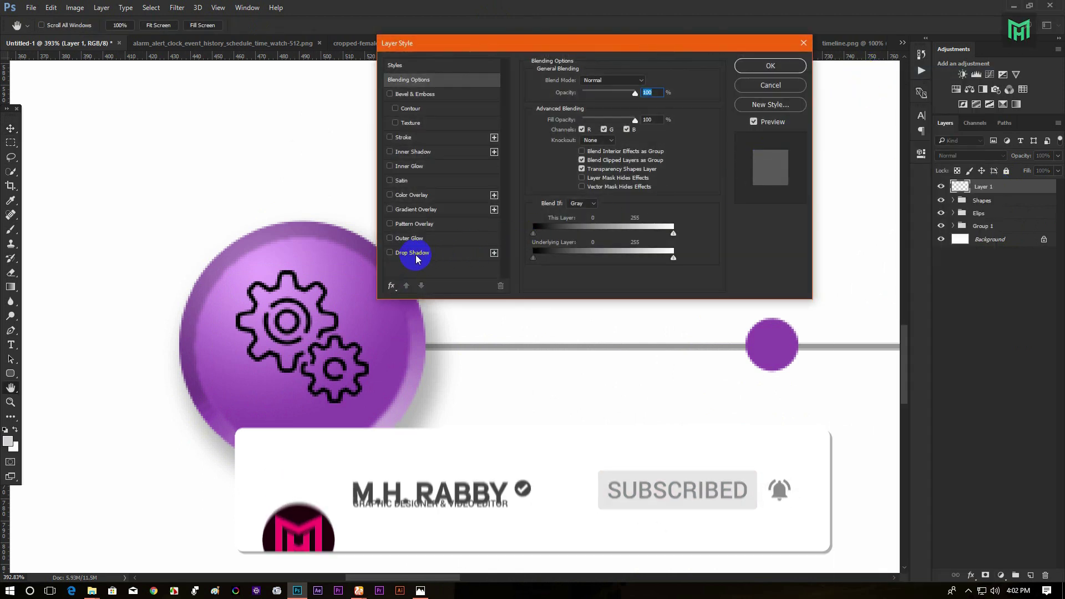
pyautogui.click(414, 196)
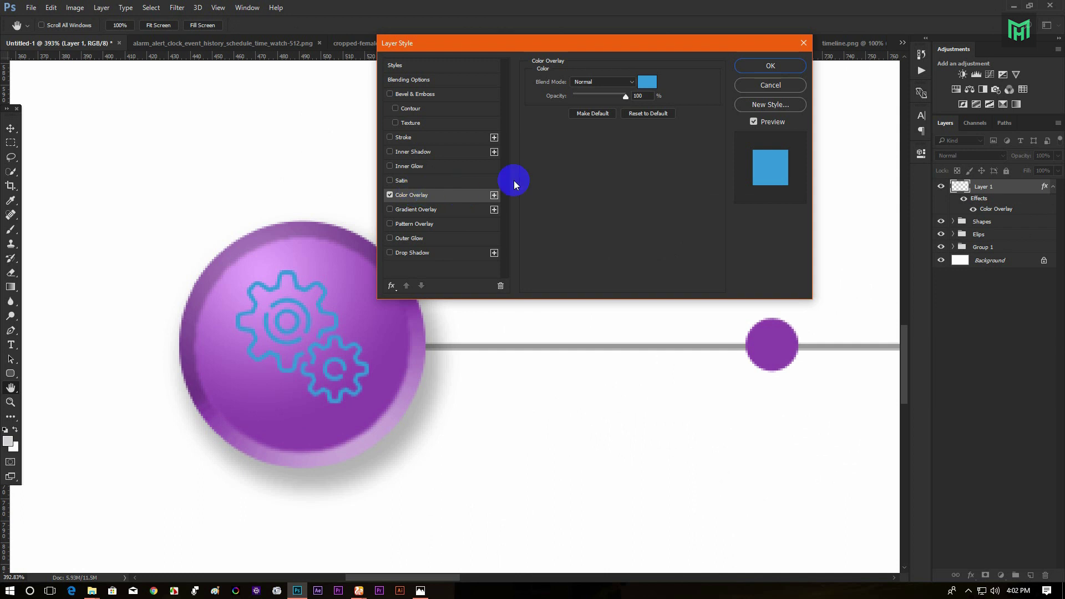
pyautogui.click(643, 86)
pyautogui.write('ffffff')
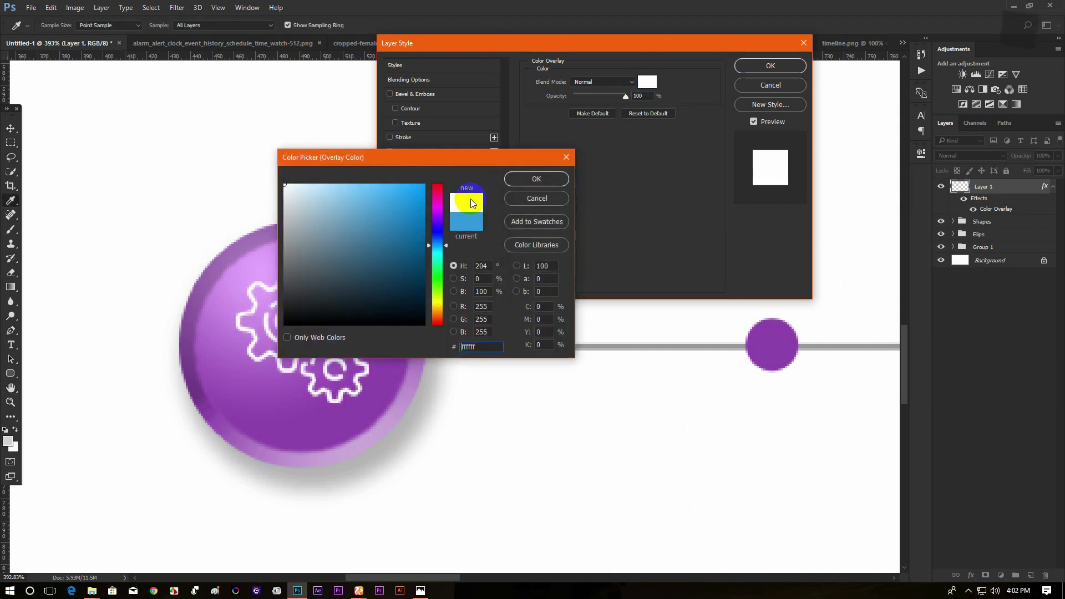
pyautogui.click(530, 182)
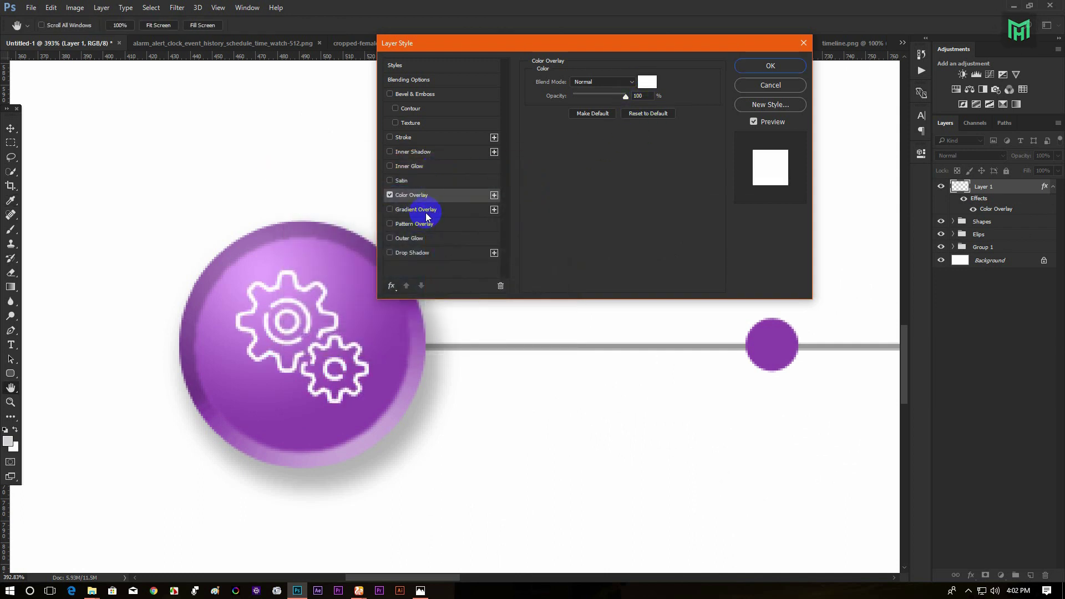
# Add a drop shadow to the gears icon with 30% opacity, 135° angle, 1 px distance, 21% spread and 1 px size.
pyautogui.click(413, 253)
pyautogui.moveTo(578, 153); pyautogui.dragTo(575, 155)
pyautogui.moveTo(362, 349); pyautogui.dragTo(355, 335)
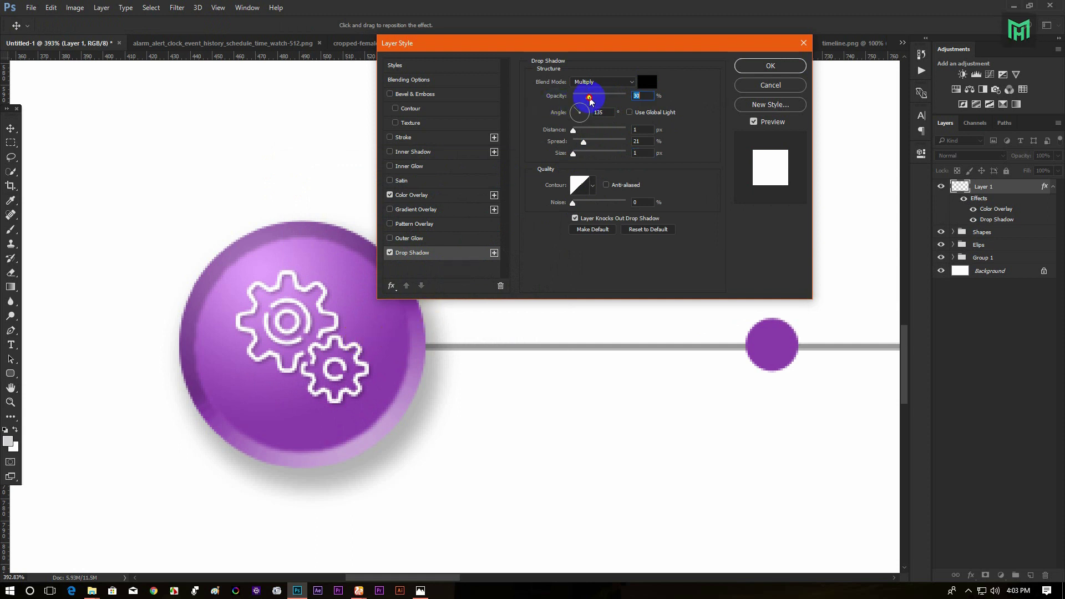
pyautogui.click(769, 66)
# Bring the alarm clock icon into the infographic and scale it down to fit inside the yellow circle above the purple one.
pyautogui.scroll(-6, 392, 342)
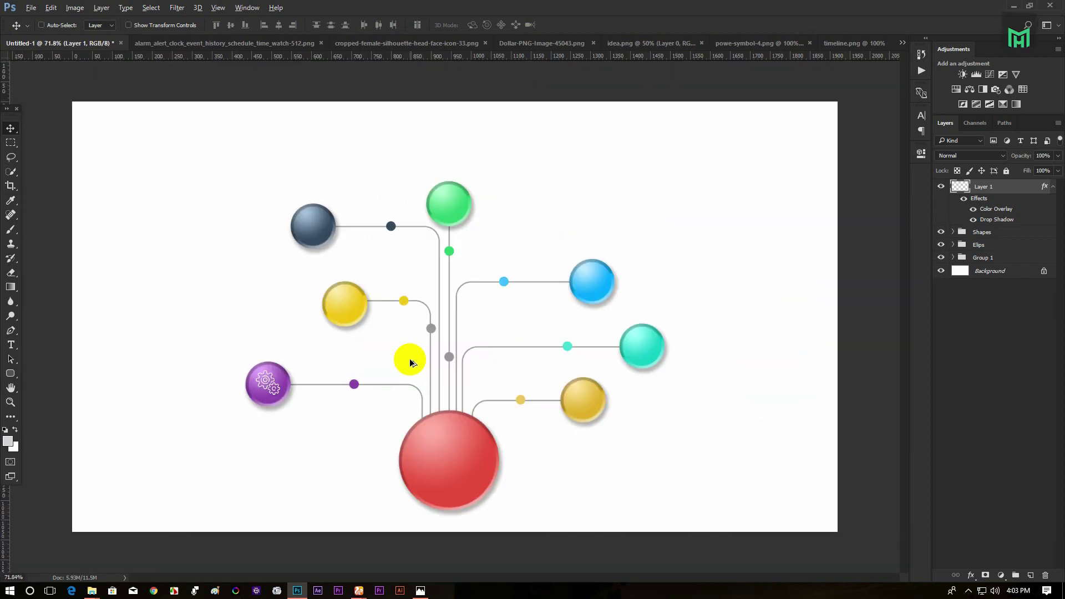
pyautogui.click(216, 42)
pyautogui.moveTo(388, 278)
pyautogui.mouseDown()
pyautogui.moveTo(405, 261)
pyautogui.moveTo(399, 281)
pyautogui.mouseUp()
pyautogui.hotkey('ctrl', 't')
pyautogui.moveTo(382, 333); pyautogui.dragTo(353, 300)
pyautogui.scroll(5, 332, 287)
pyautogui.moveTo(418, 316); pyautogui.dragTo(408, 328)
pyautogui.press('Return')
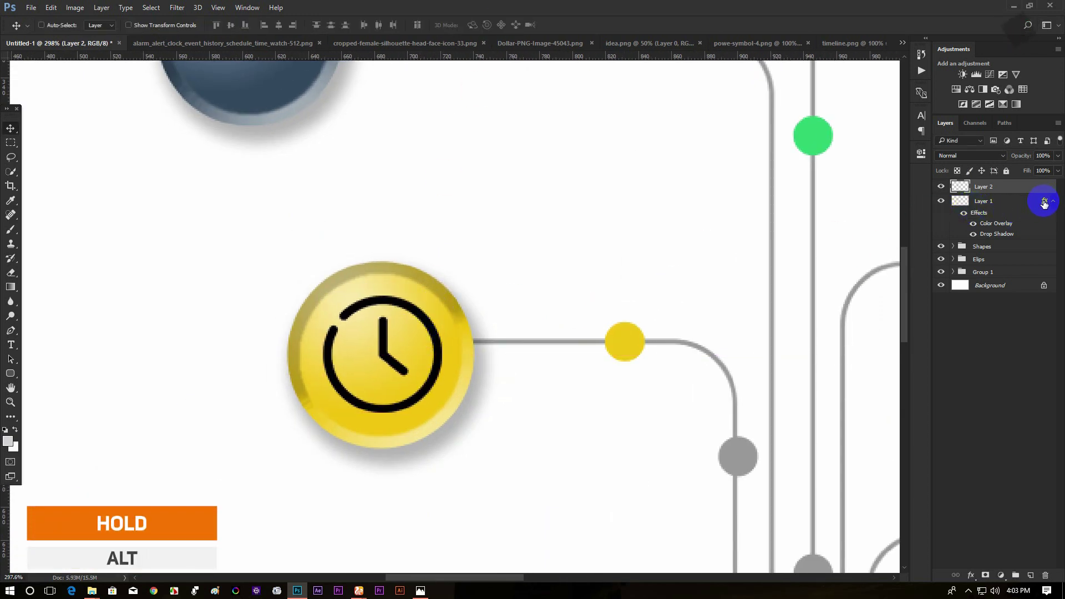
# Copy the gears layer's effects to the clock layer, nudge the clock to the yellow circle's centre, and collapse both effects lists.
pyautogui.moveTo(1039, 190); pyautogui.dragTo(1039, 190)
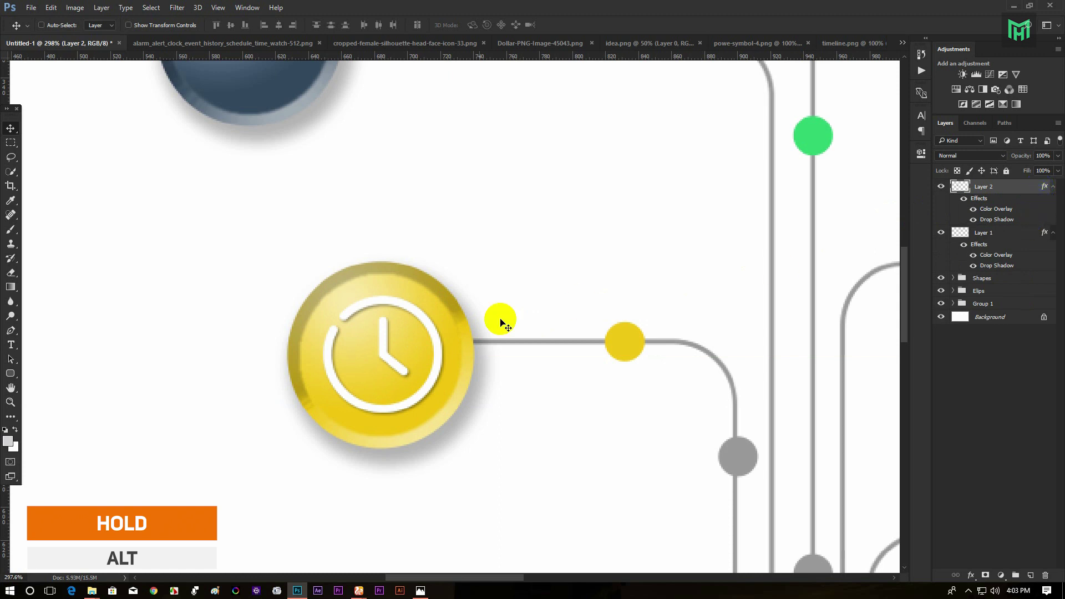
pyautogui.press('Left')
pyautogui.press('Left')
pyautogui.press('Up')
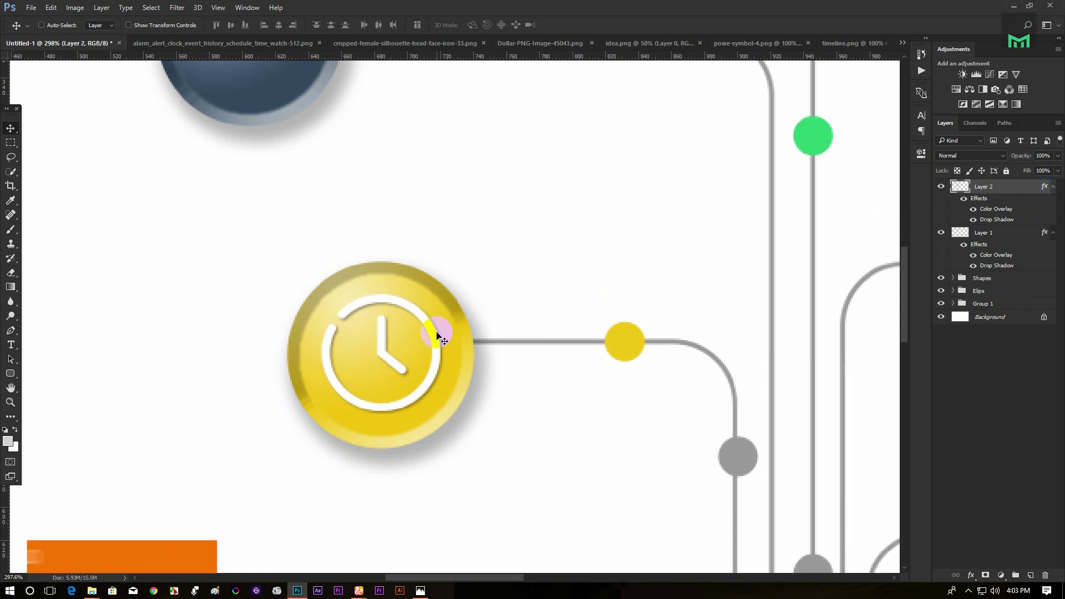
pyautogui.press('Down')
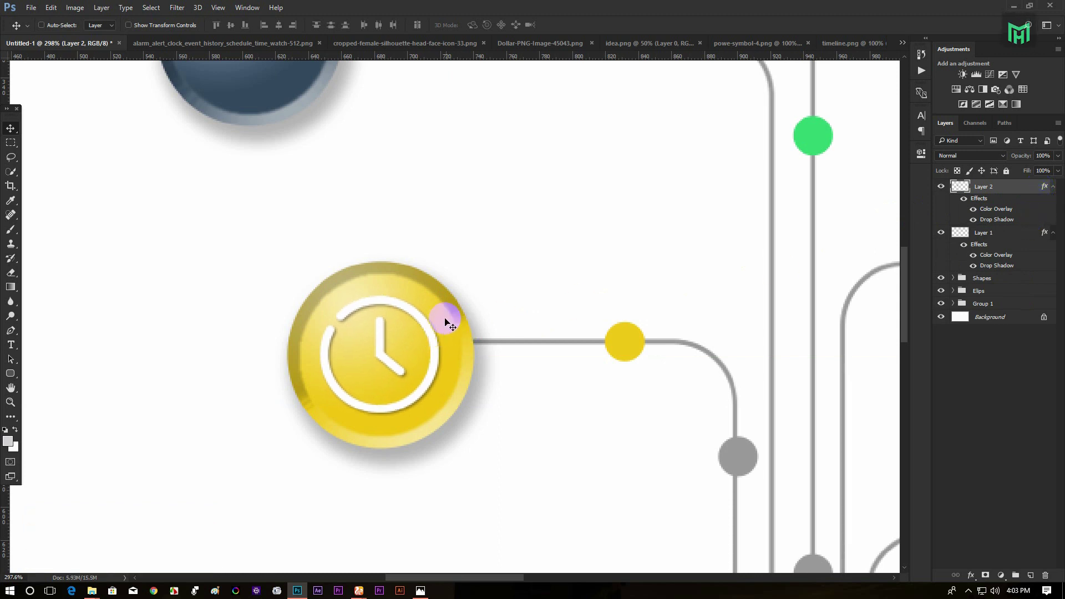
pyautogui.click(1054, 187)
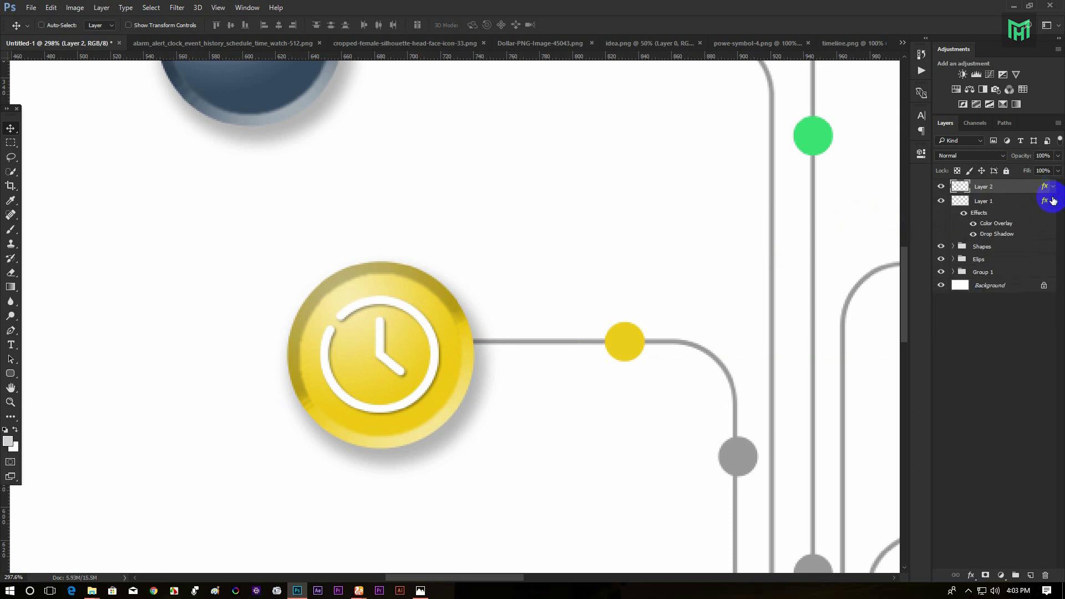
pyautogui.click(1052, 202)
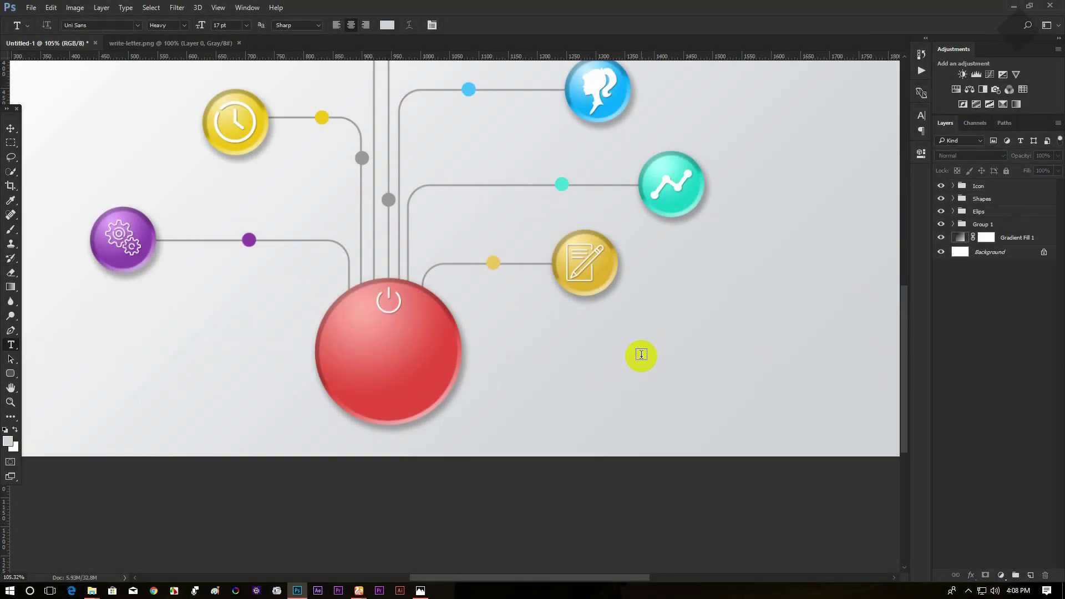
# Add the heading INFOGRAPICS below the pencil-and-paper icon circle and colour it with red sampled from the large circle (e74c3c).
pyautogui.click(671, 342)
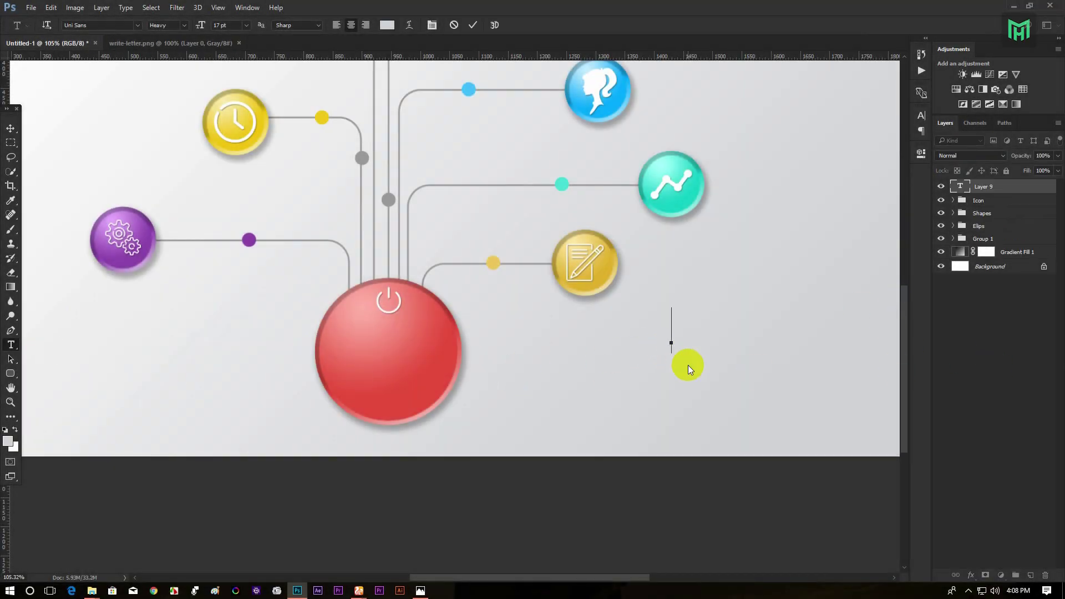
pyautogui.write('INFOGRAPHIC')
pyautogui.hotkey('ctrl', 'a')
pyautogui.click(387, 25)
pyautogui.moveTo(352, 273); pyautogui.dragTo(304, 289)
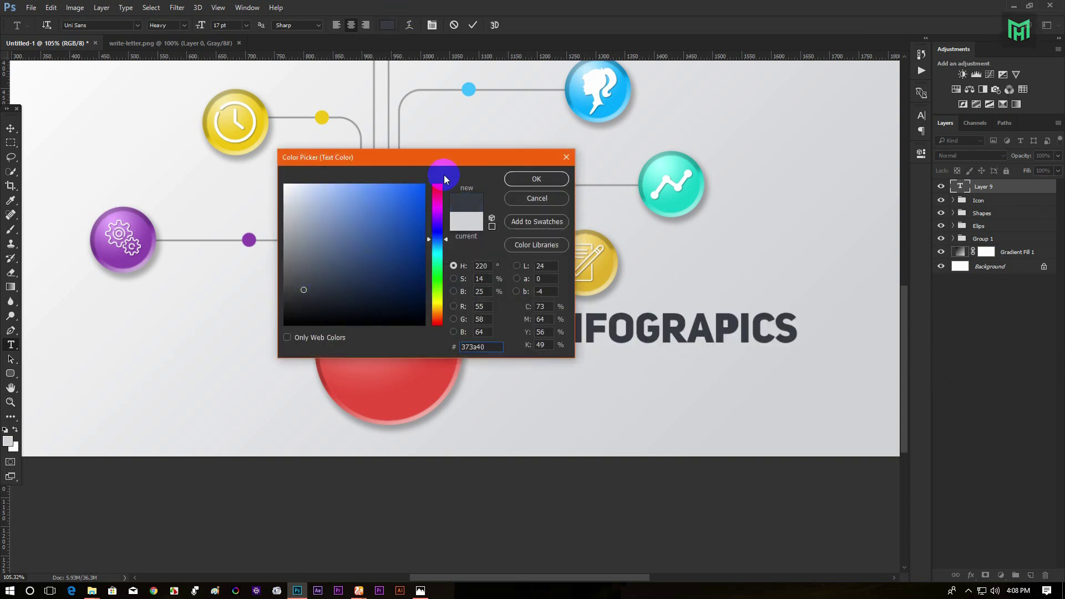
pyautogui.moveTo(458, 163); pyautogui.dragTo(400, 116)
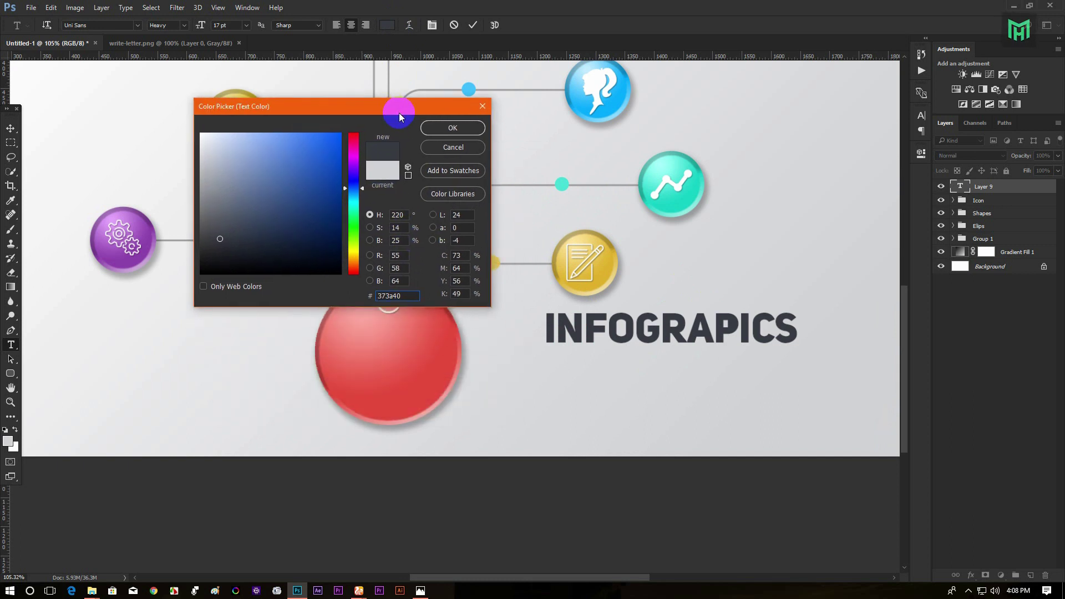
pyautogui.click(444, 376)
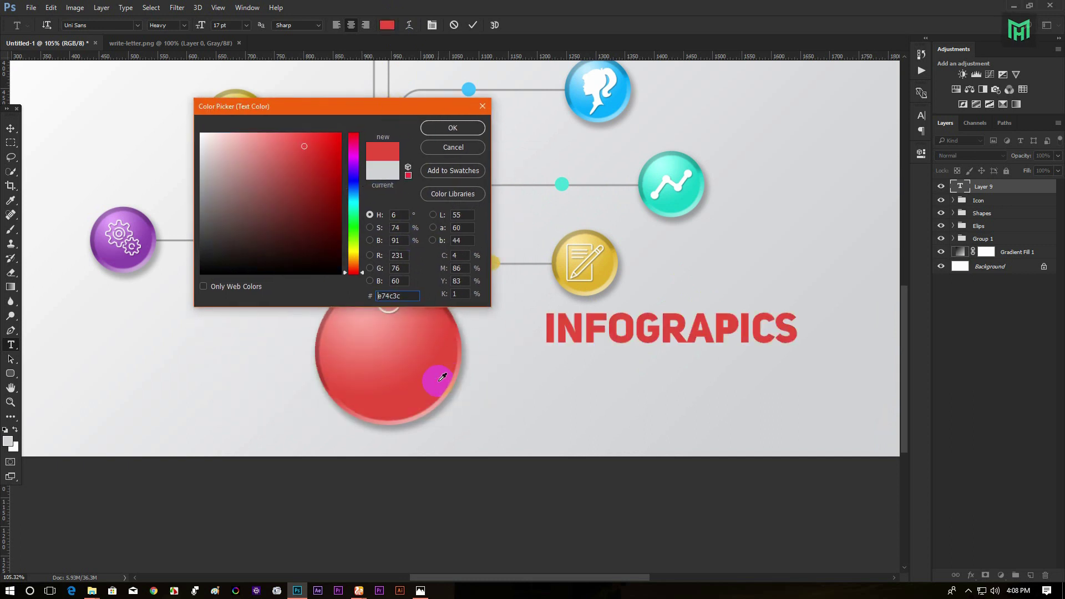
pyautogui.click(452, 129)
pyautogui.click(473, 26)
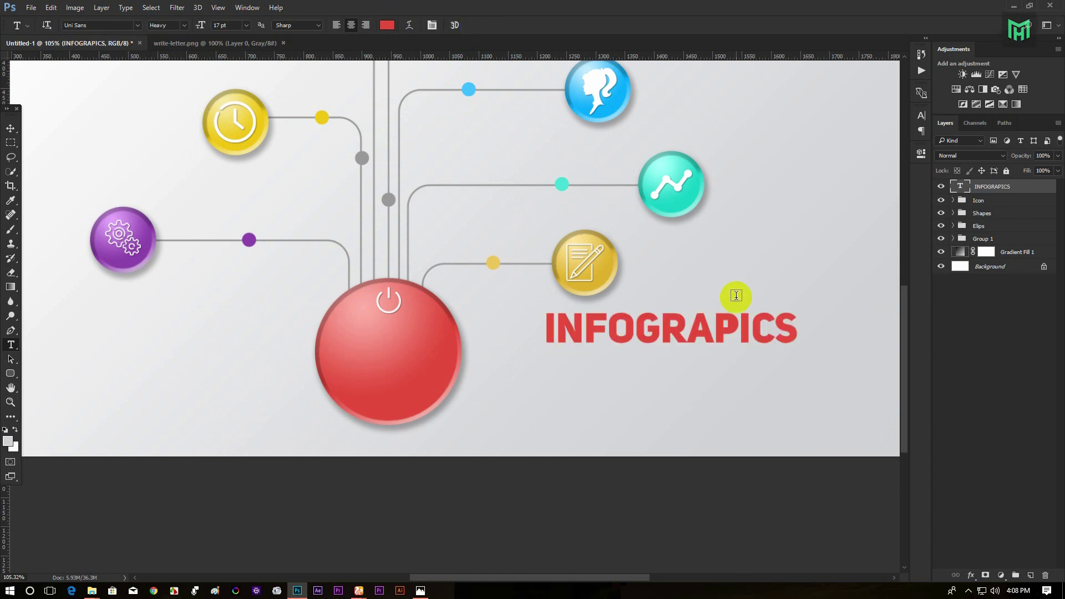
# Set the INFOGRAPICS heading to Bold, 8 pt and left-aligned.
pyautogui.doubleClick(961, 187)
pyautogui.click(173, 28)
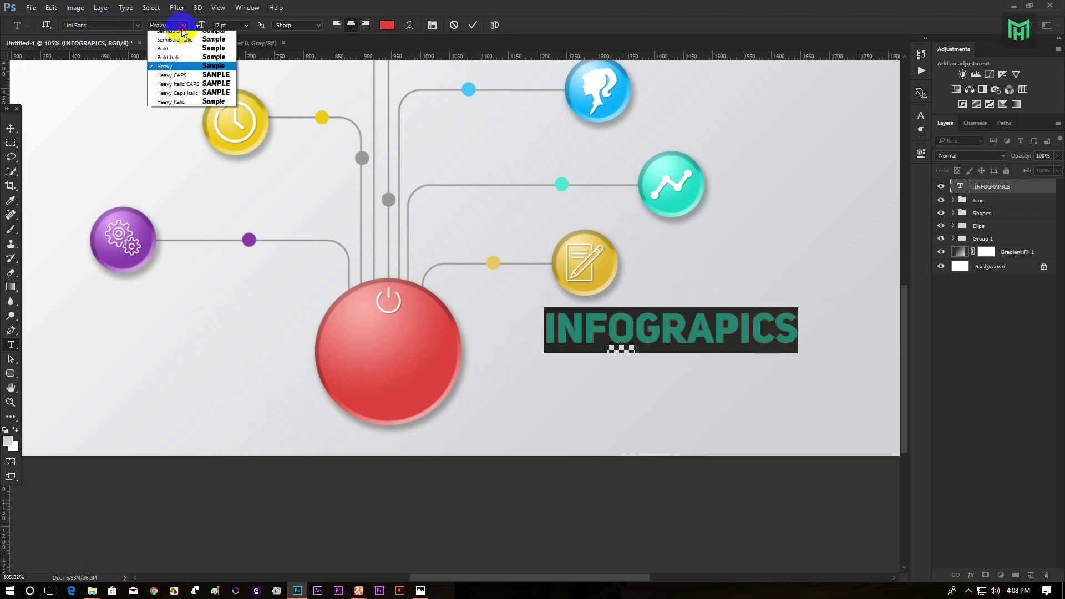
pyautogui.click(177, 137)
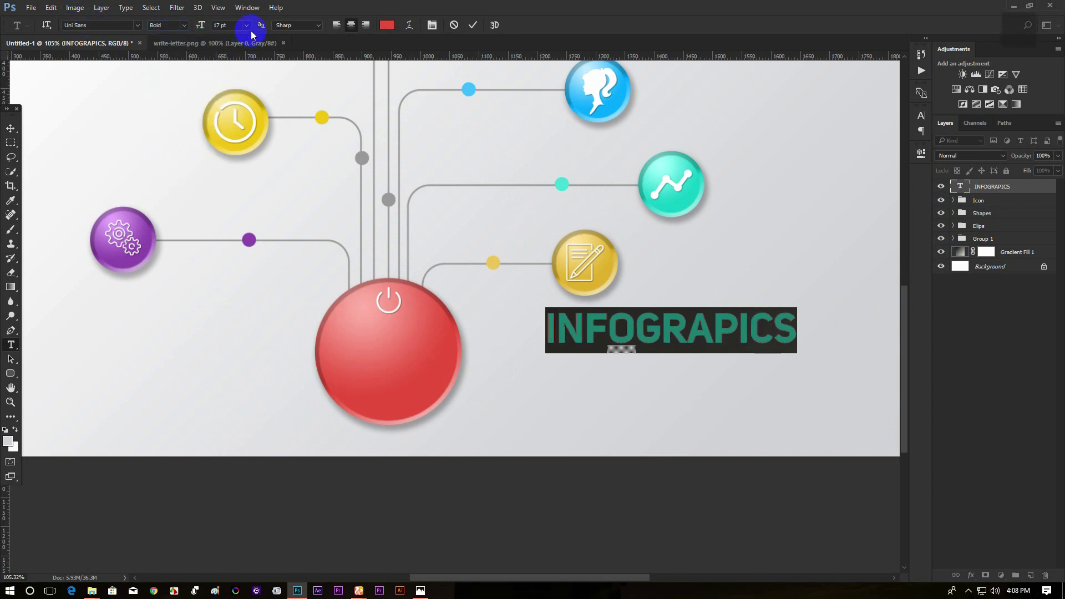
pyautogui.moveTo(204, 27); pyautogui.dragTo(197, 31)
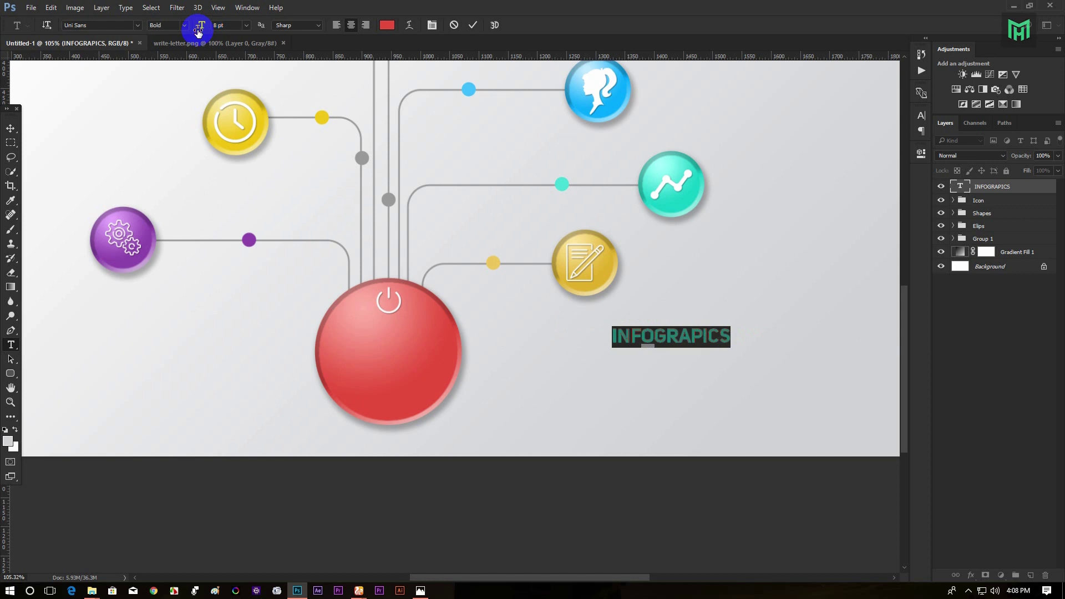
pyautogui.click(337, 26)
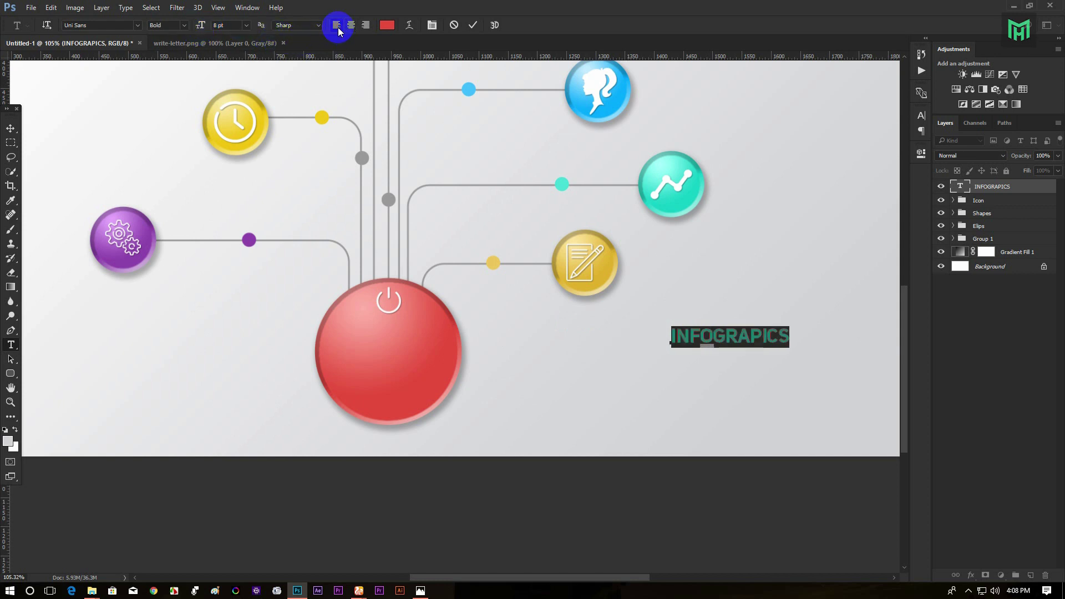
pyautogui.click(475, 25)
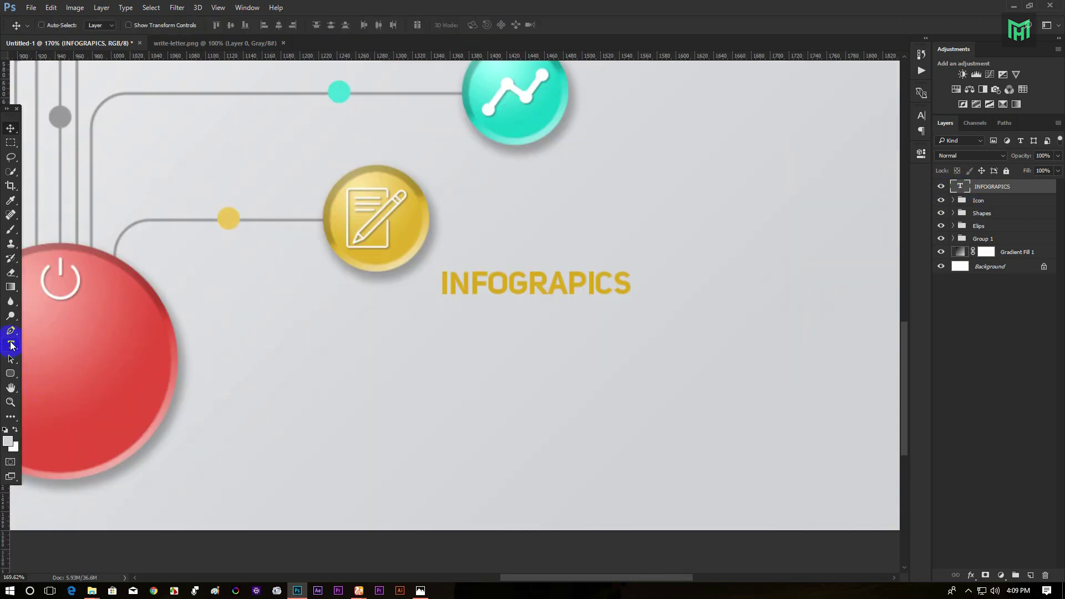
# Draw a paragraph text box below the heading and fill it with the opening "What is Lorem Ipsum?" text copied from lipsum.com.
pyautogui.click(11, 345)
pyautogui.moveTo(451, 312); pyautogui.dragTo(718, 394)
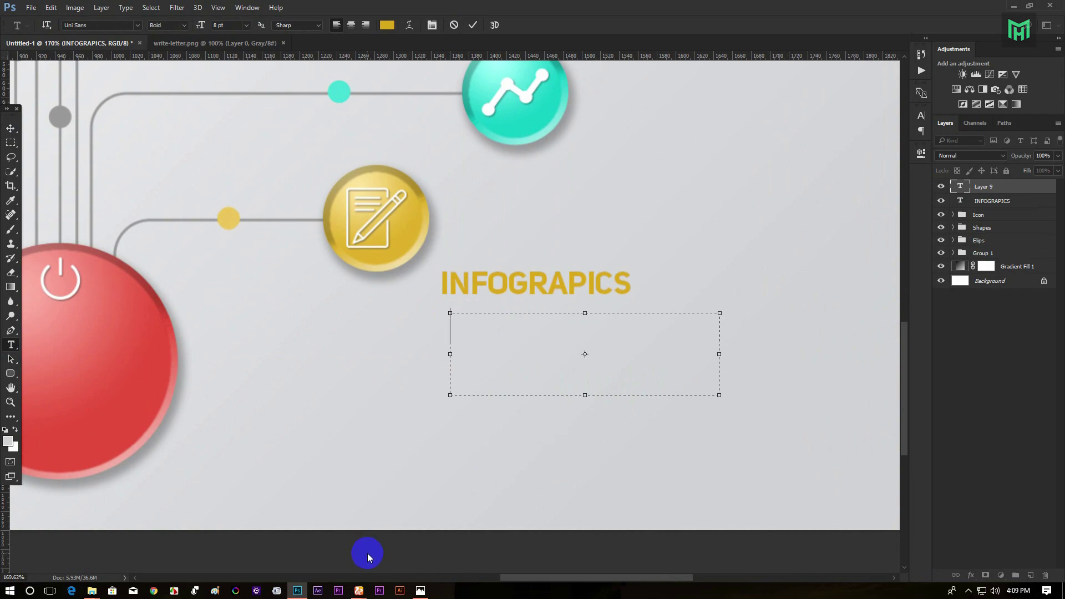
pyautogui.click(370, 589)
pyautogui.scroll(-2, 949, 212)
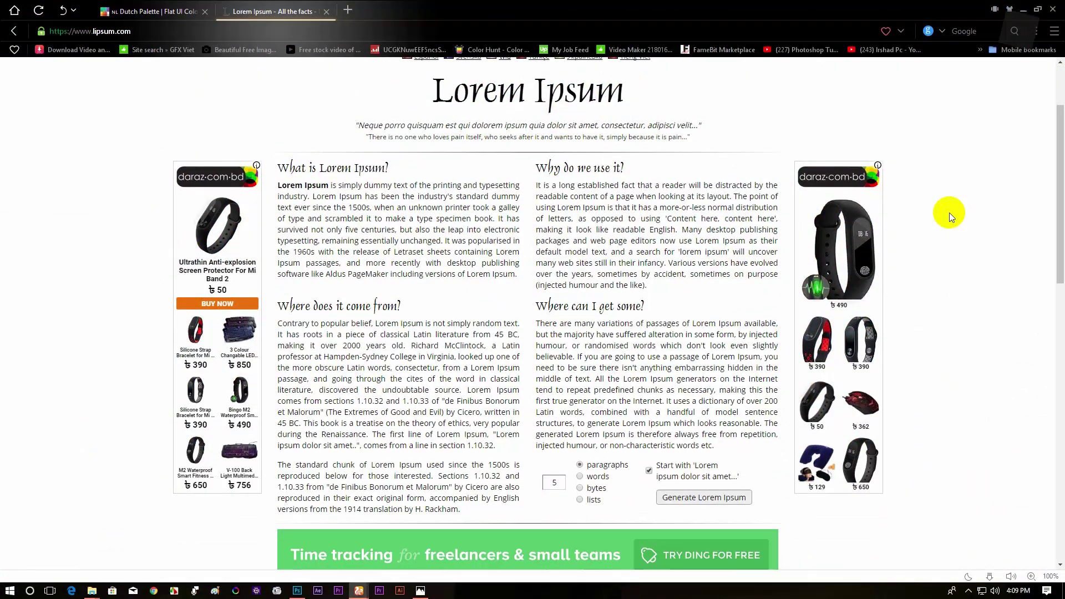
pyautogui.moveTo(277, 240); pyautogui.dragTo(367, 261)
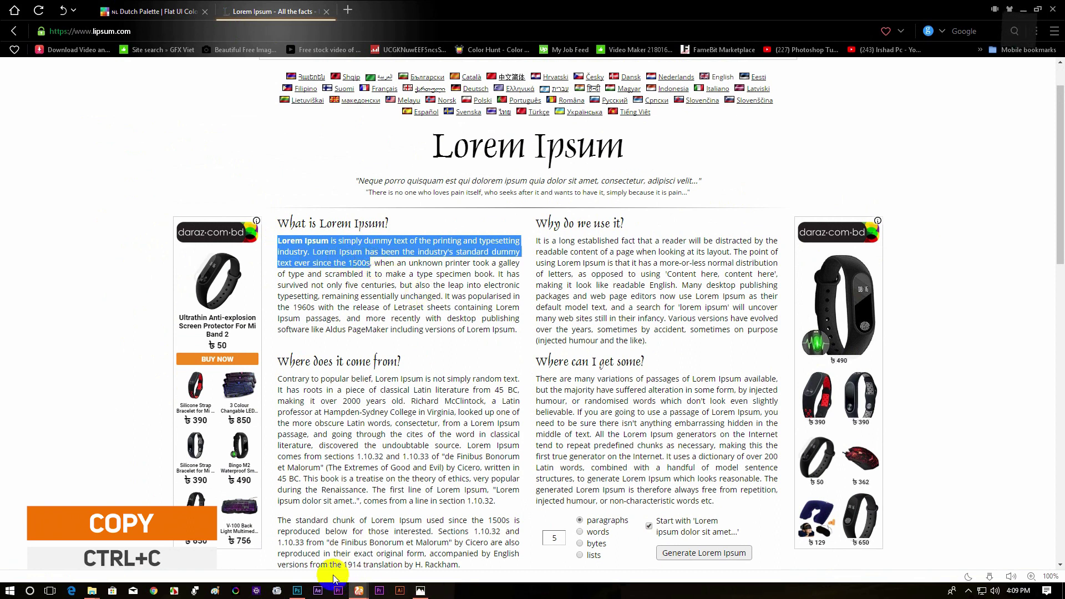
pyautogui.click(297, 591)
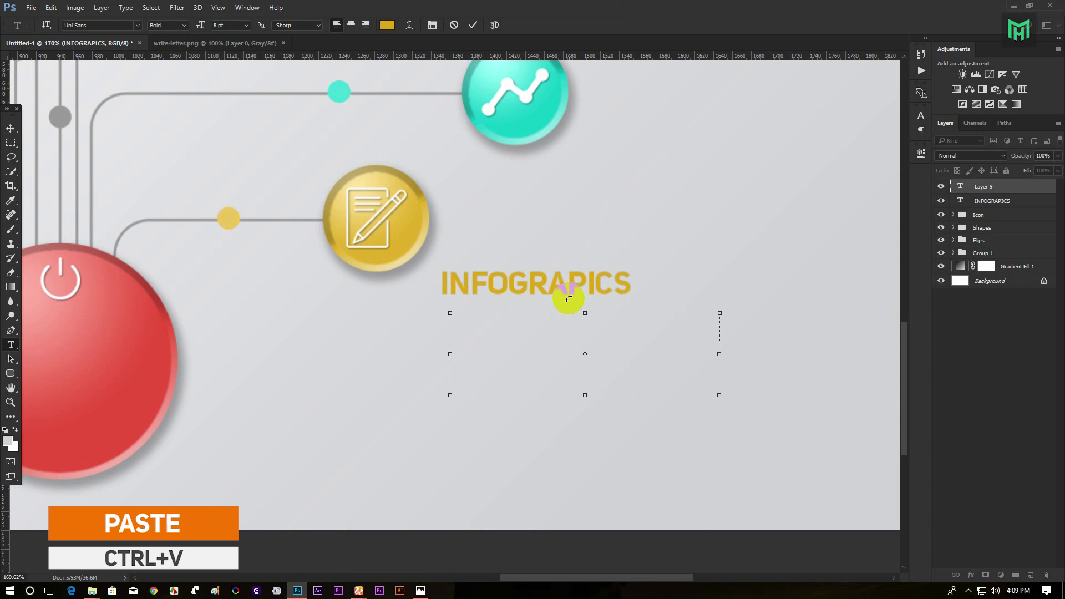
pyautogui.hotkey('ctrl', 'v')
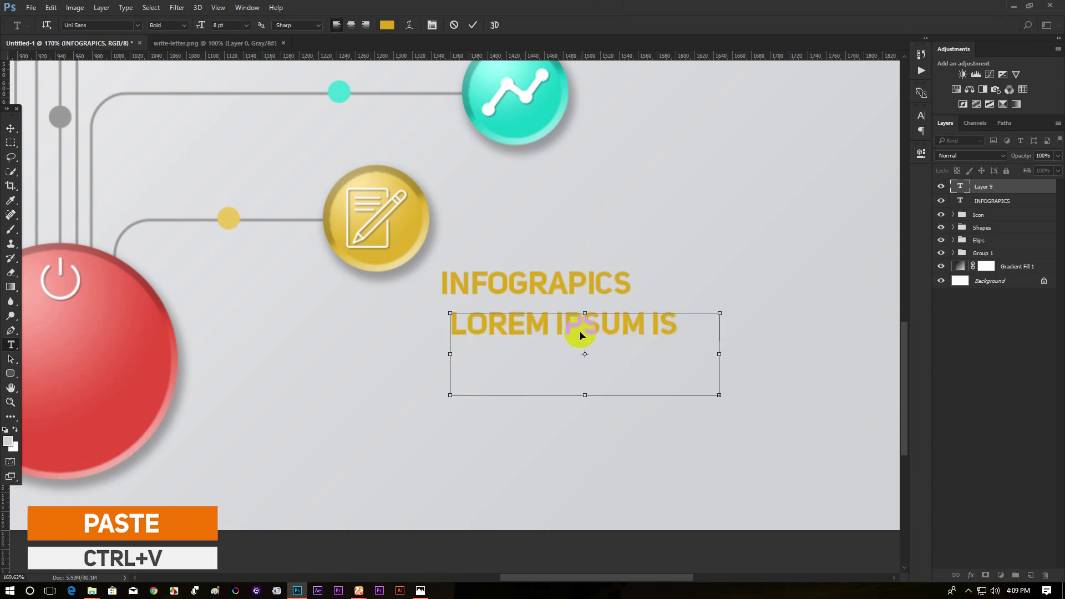
# Set all of the Lorem Ipsum paragraph text to the Regular style at 2 pt.
pyautogui.hotkey('ctrl', 'a')
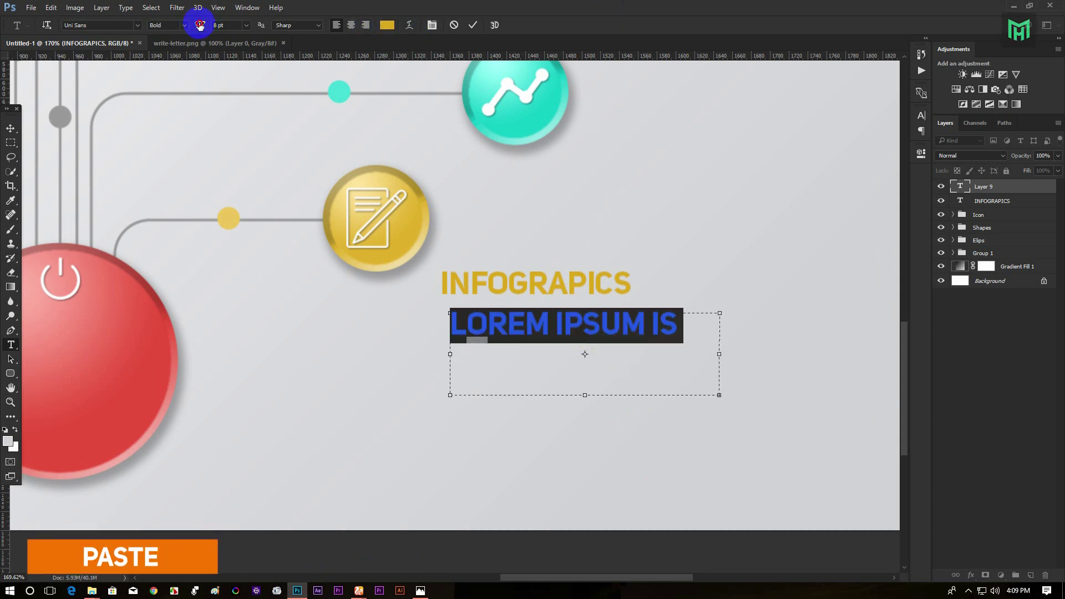
pyautogui.moveTo(200, 25); pyautogui.dragTo(197, 28)
pyautogui.click(185, 30)
pyautogui.click(233, 67)
# Set the Lorem Ipsum paragraph's tracking to 0 and its leading to Auto.
pyautogui.click(432, 25)
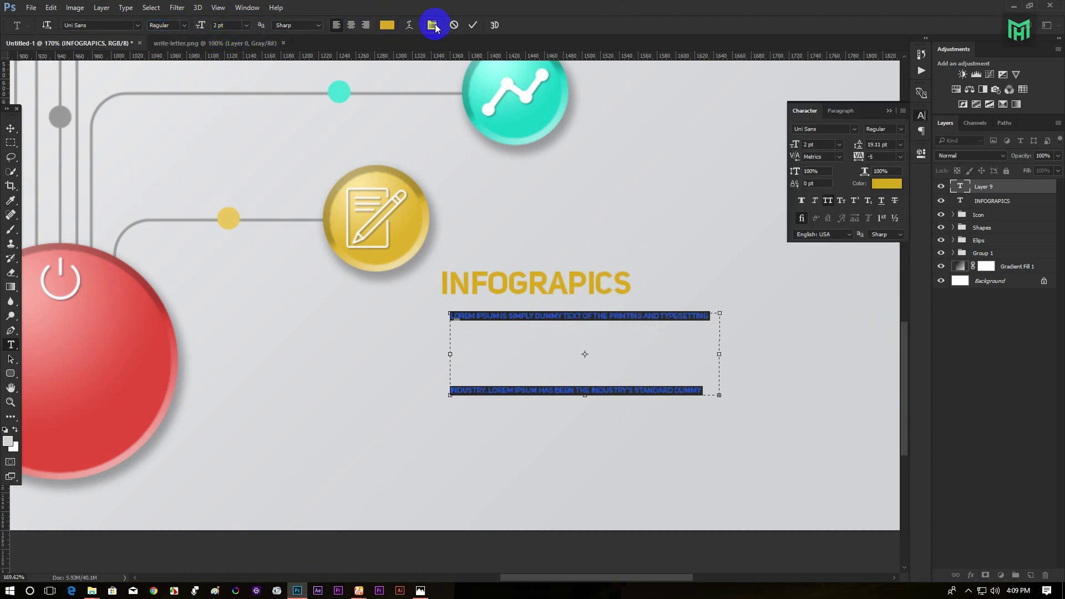
pyautogui.click(899, 161)
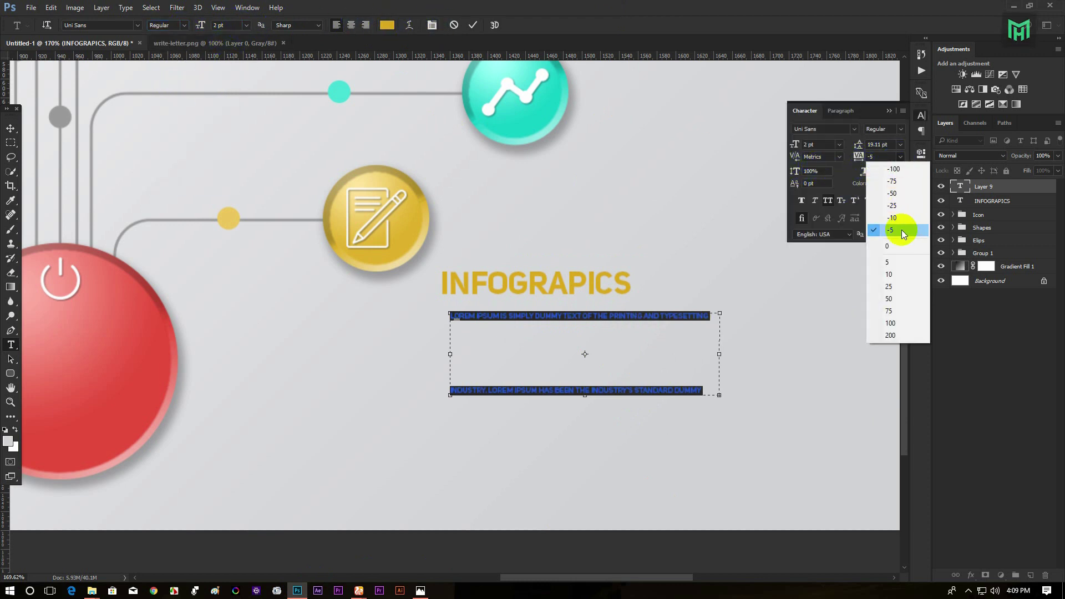
pyautogui.click(898, 242)
pyautogui.click(899, 146)
pyautogui.click(892, 157)
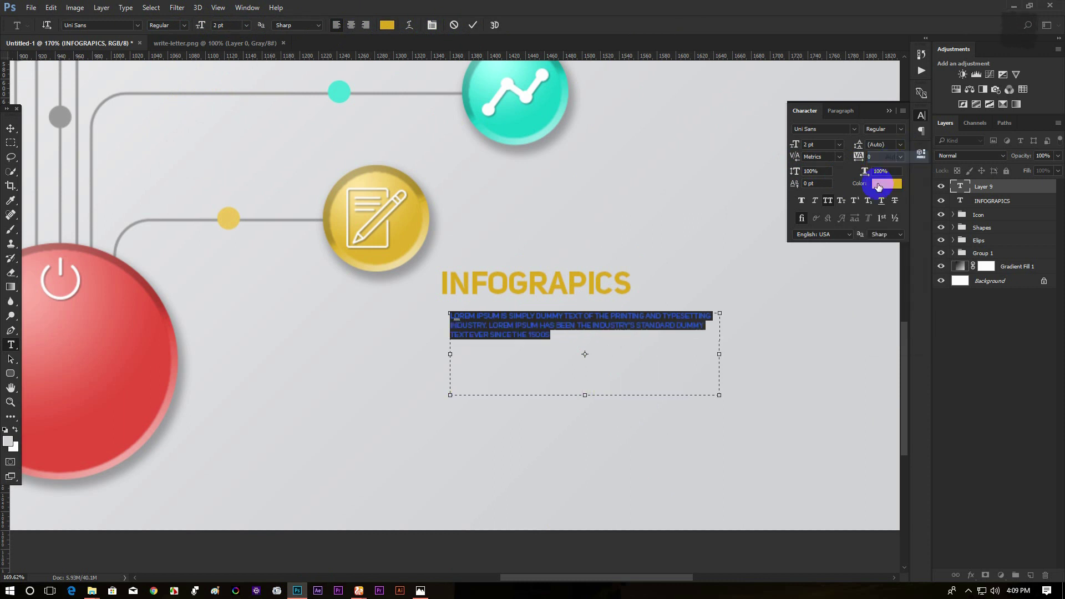
# Try the Lorem Ipsum paragraph at 5 pt and 3 pt, and settle on a font size of 4 pt.
pyautogui.write('5')
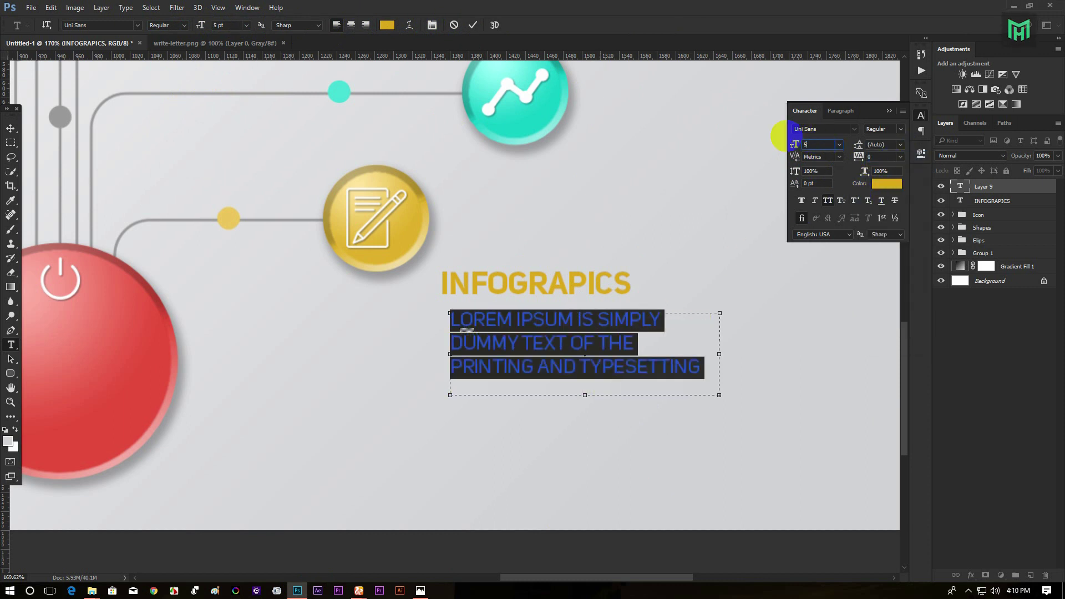
pyautogui.moveTo(797, 146); pyautogui.dragTo(792, 145)
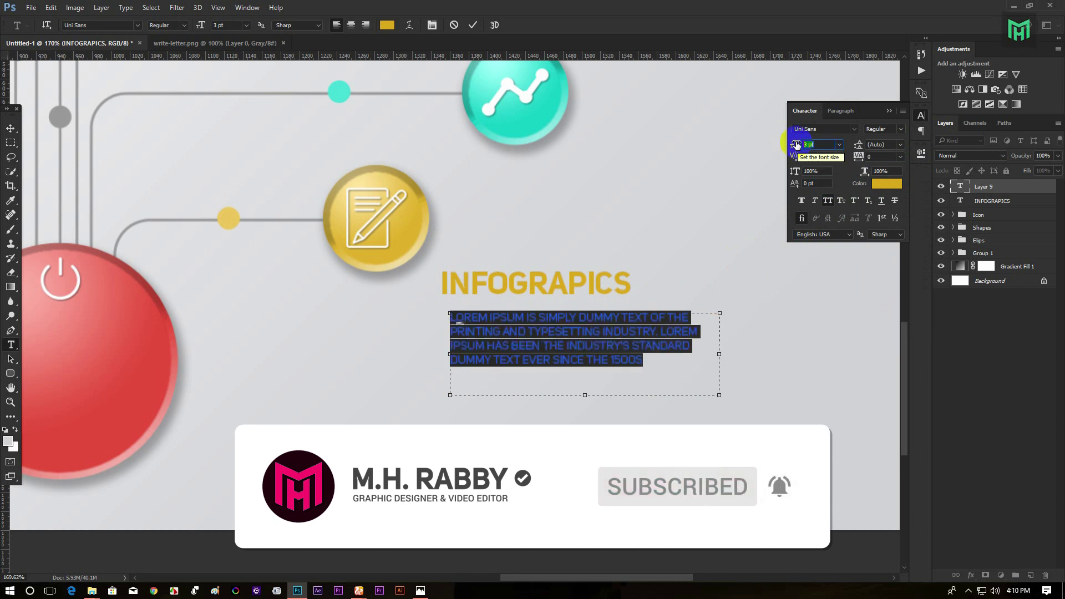
pyautogui.write('4')
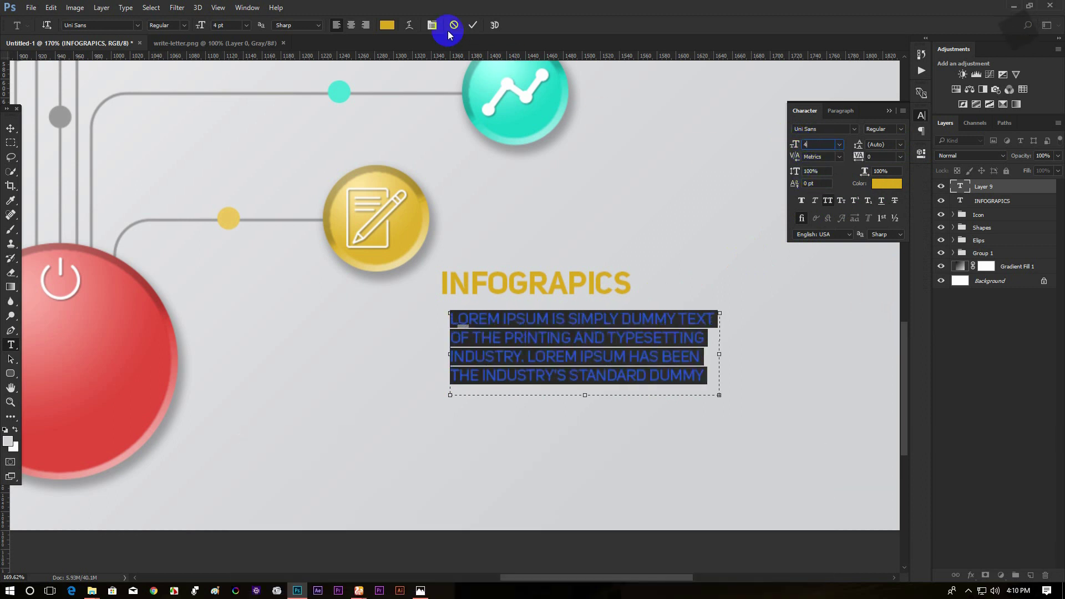
pyautogui.click(473, 25)
# Change the Lorem Ipsum paragraph's font style to Thin.
pyautogui.doubleClick(960, 188)
pyautogui.click(184, 25)
pyautogui.click(205, 34)
pyautogui.click(471, 26)
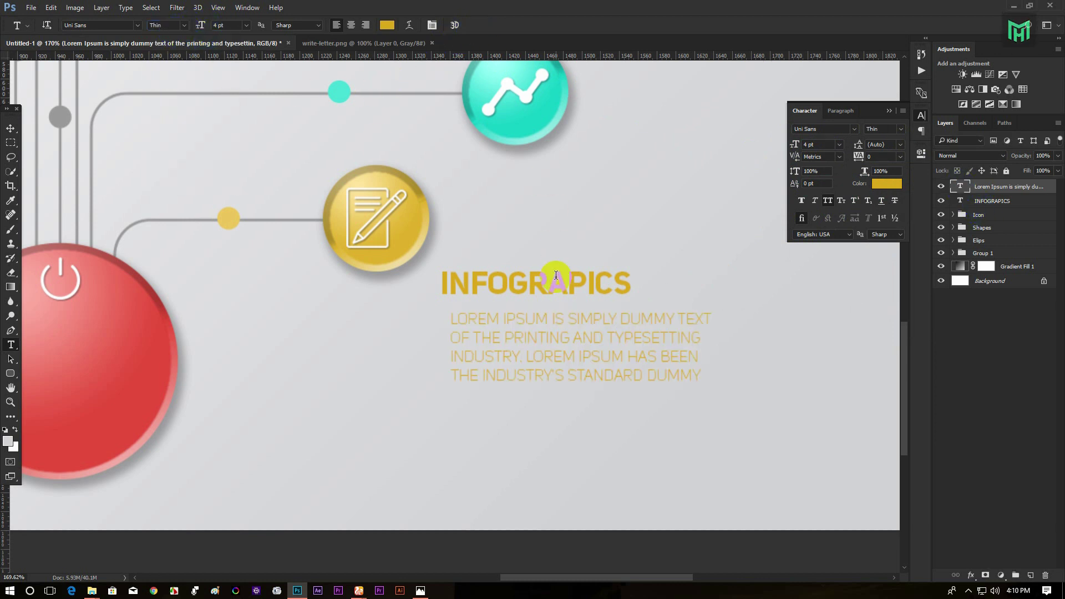
# Set the Lorem Ipsum paragraph's font size to 3 pt and its text colour to grey.
pyautogui.doubleClick(966, 190)
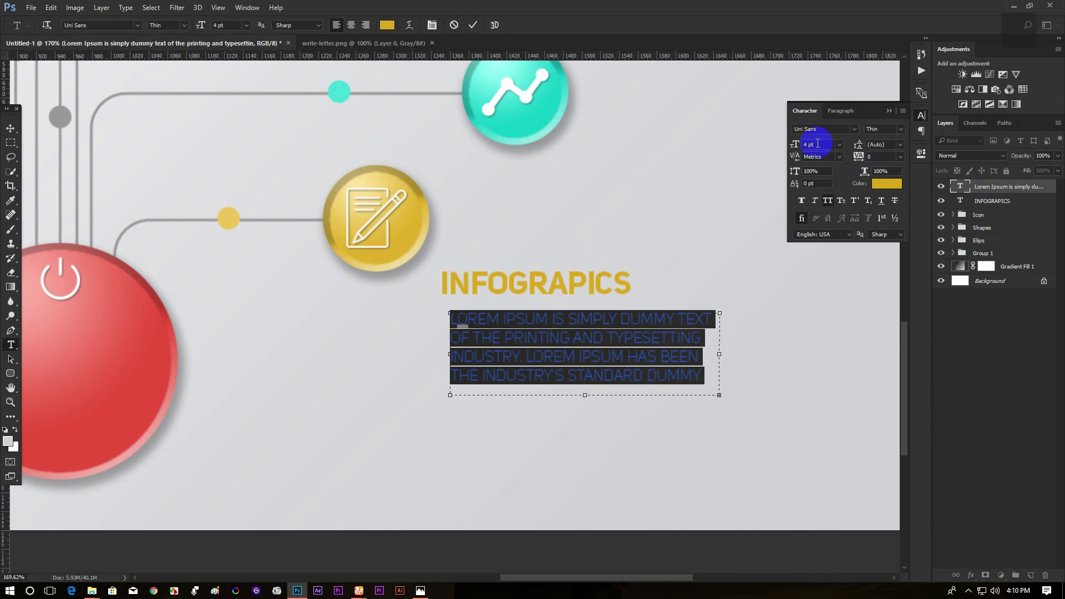
pyautogui.press('Return')
pyautogui.doubleClick(955, 185)
pyautogui.click(886, 183)
pyautogui.click(219, 258)
pyautogui.click(453, 128)
pyautogui.click(472, 25)
# Enlarge the Lorem Ipsum paragraph with Free Transform to about 3.72 pt and align its left edge with the INFOGRAPICS heading.
pyautogui.scroll(-3, 708, 487)
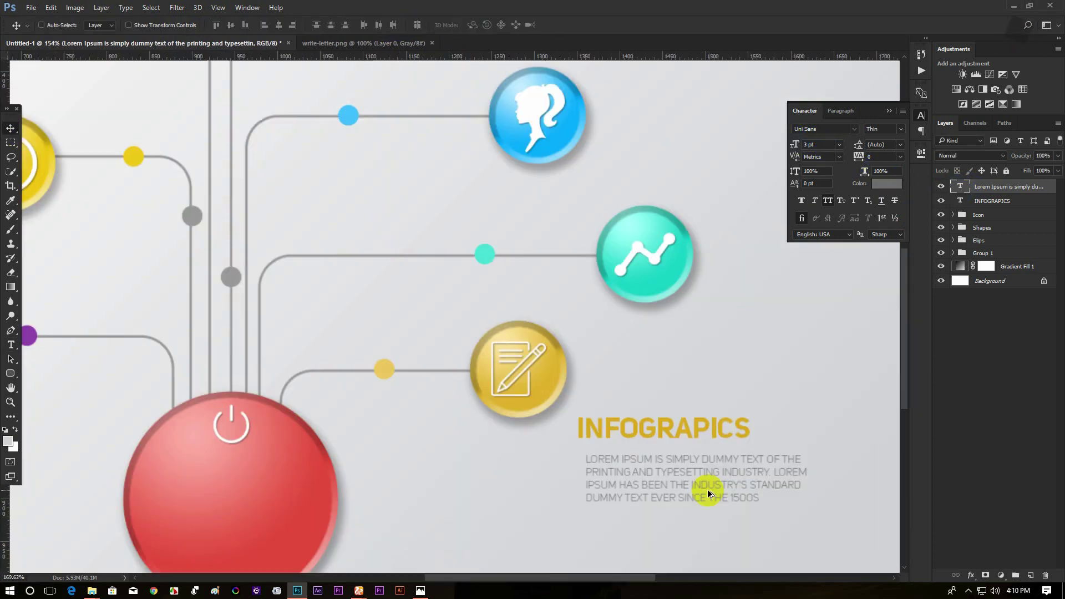
pyautogui.scroll(5, 466, 404)
pyautogui.hotkey('ctrl', 't')
pyautogui.moveTo(667, 465); pyautogui.dragTo(691, 478)
pyautogui.press('Return')
pyautogui.scroll(-3, 565, 411)
pyautogui.scroll(1, 828, 355)
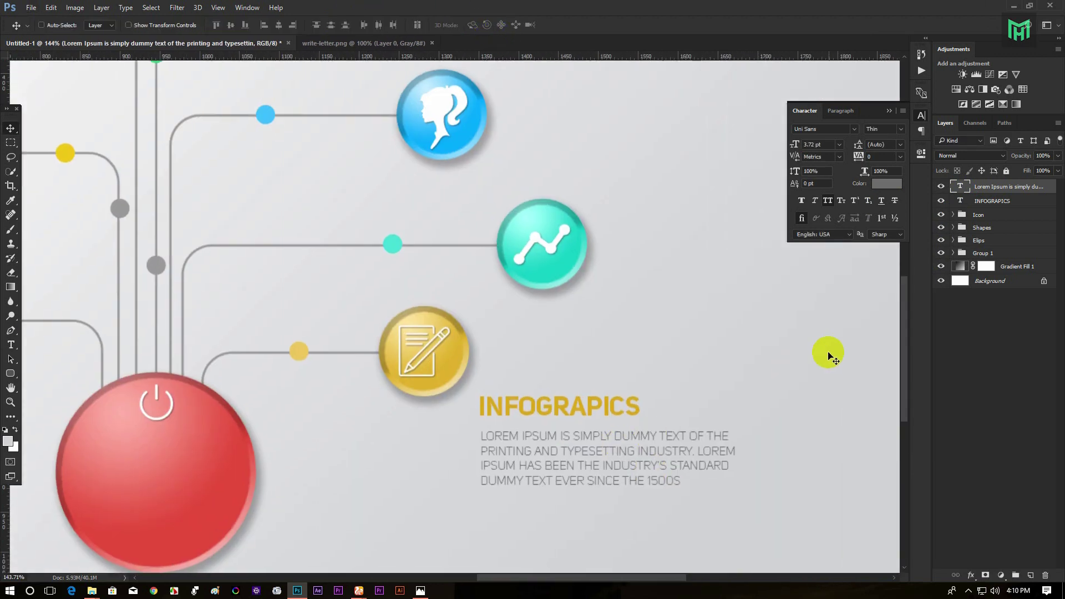
# Duplicate the heading and paragraph beside the chart, girl and dollar icon circles, colouring the chart heading teal and the girl heading blue.
pyautogui.scroll(-2, 542, 358)
pyautogui.moveTo(480, 386); pyautogui.dragTo(577, 284)
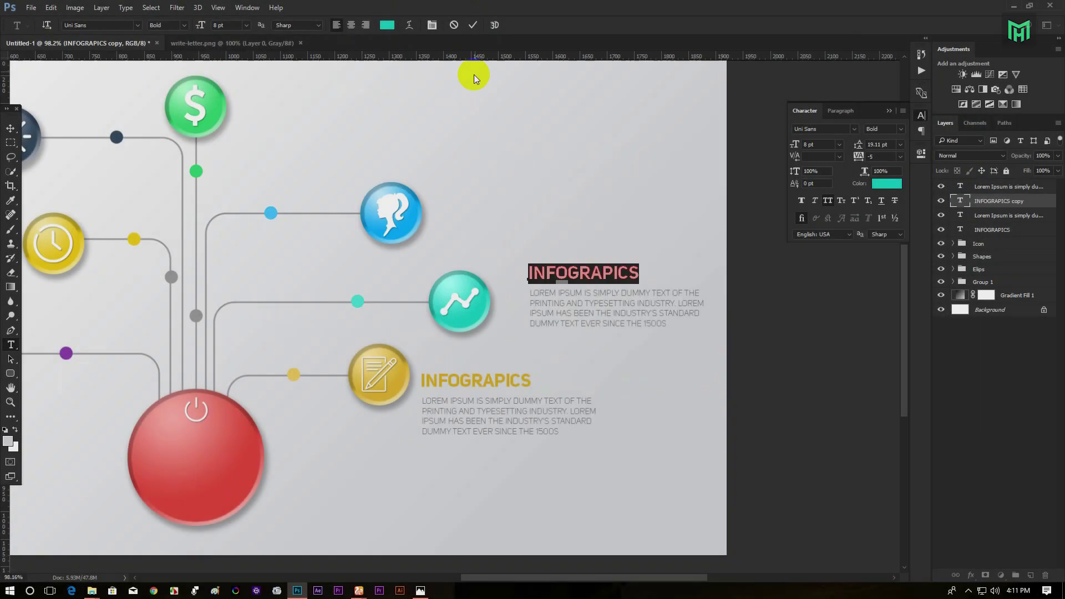
pyautogui.moveTo(577, 283); pyautogui.dragTo(505, 187)
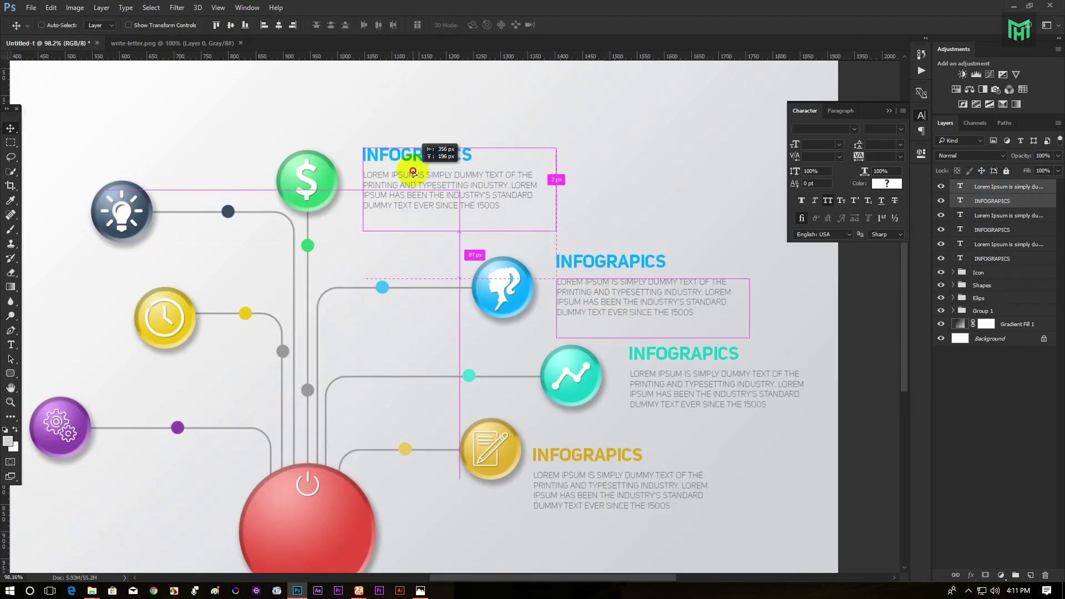
# Colour the dollar circle's heading green and place right-aligned label copies beside the bulb, clock and gears circles in dark blue, yellow (f1c40f) and purple.
pyautogui.doubleClick(961, 201)
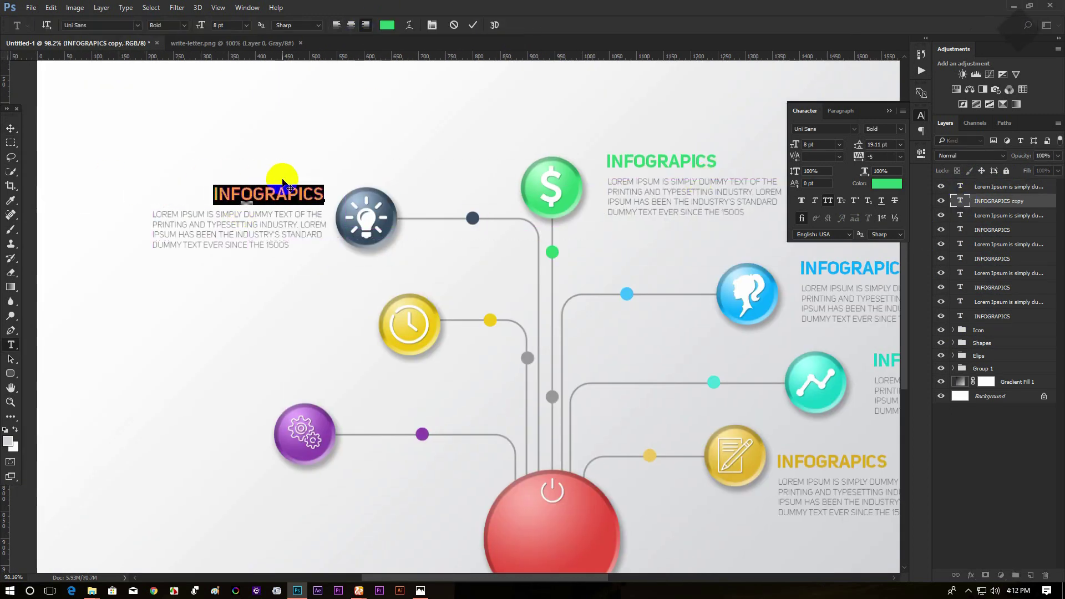
pyautogui.moveTo(280, 172); pyautogui.dragTo(280, 226)
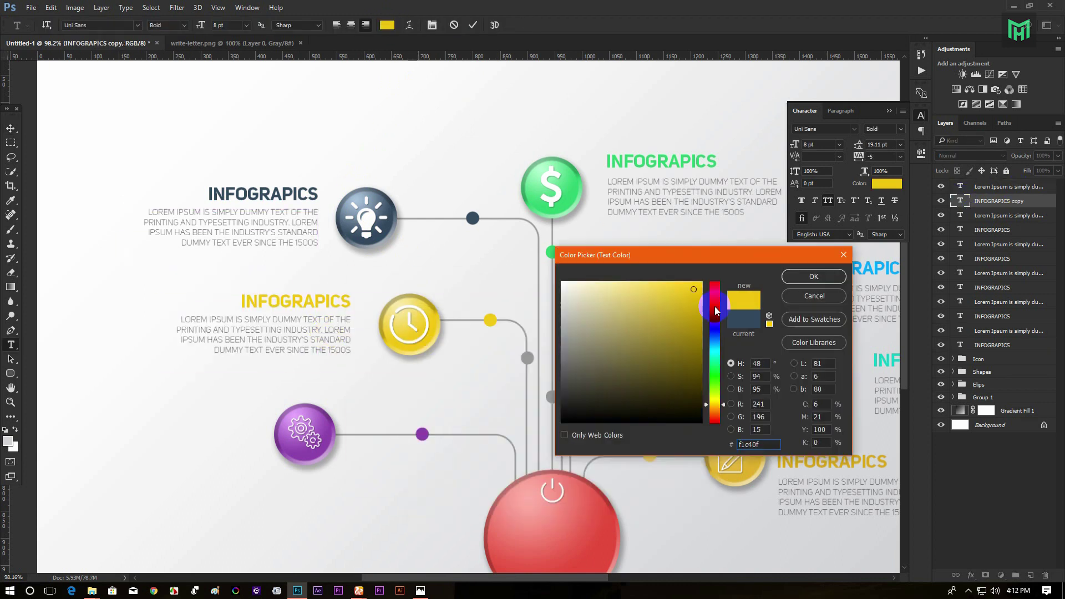
pyautogui.click(956, 202)
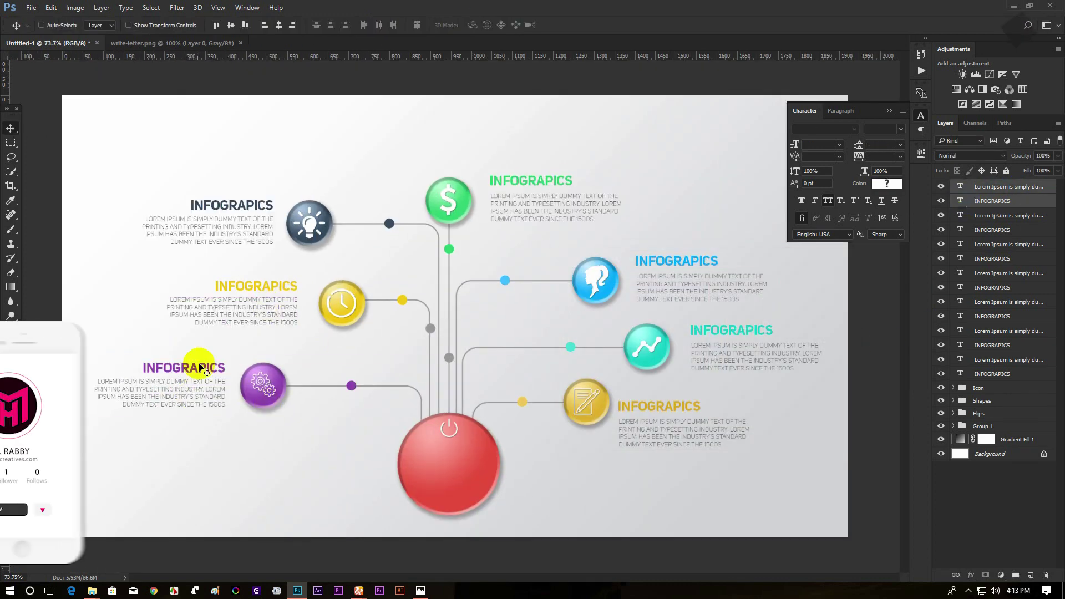